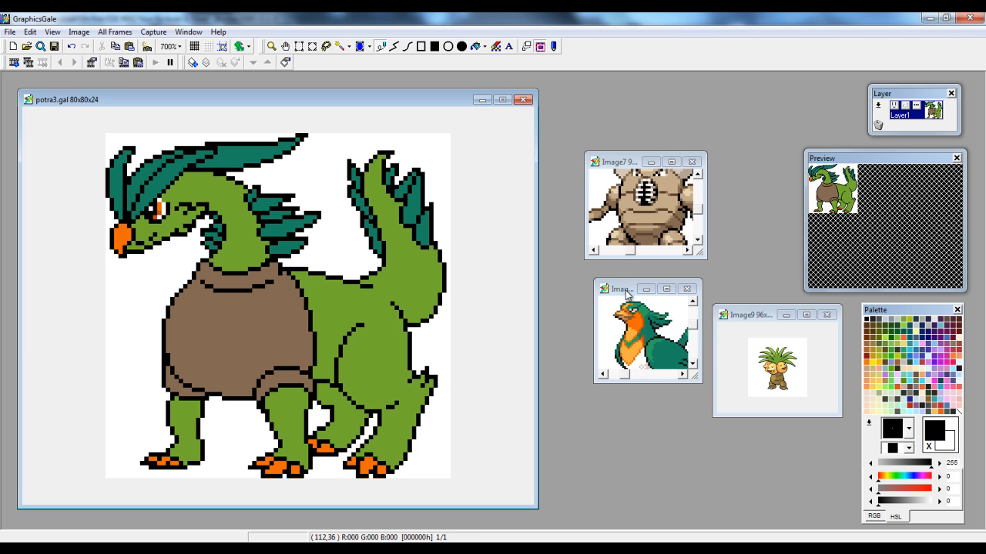
Examine the three reference sprites in turn, comparing the brown beetle, the green bird and the palm-headed creature.
left_click(764, 319)
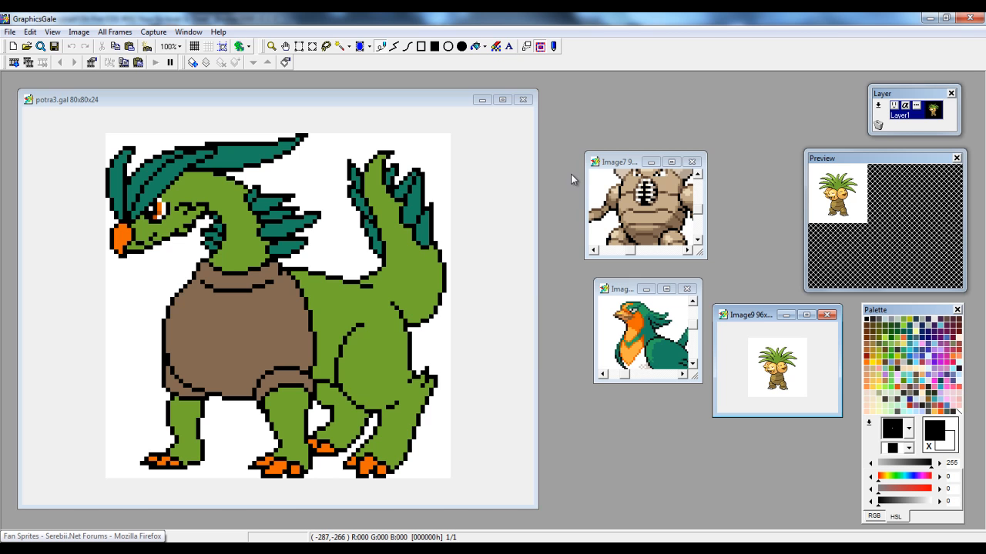
left_click(619, 170)
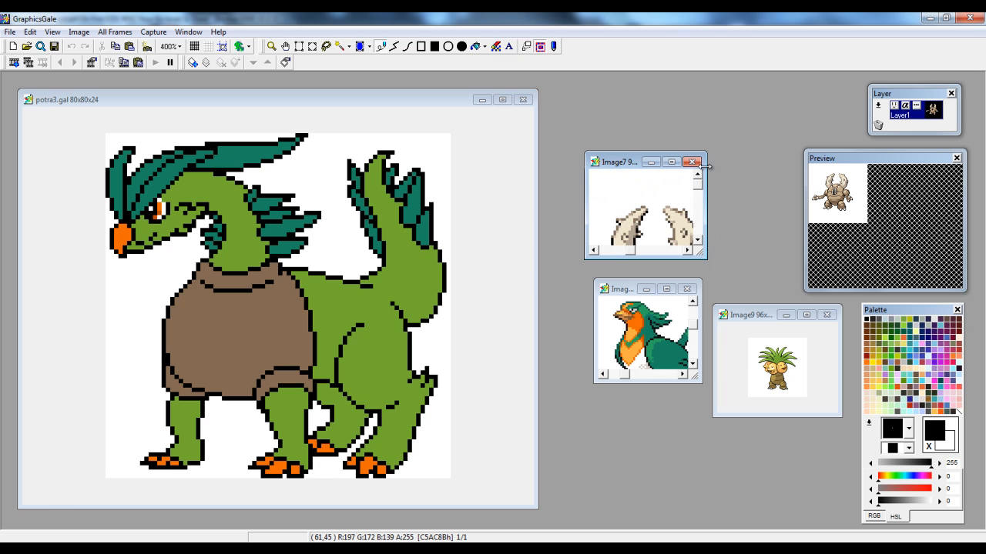
left_click(628, 291)
left_click(745, 316)
left_click(622, 289)
left_click(630, 165)
left_click(620, 287)
left_click(628, 163)
left_click(627, 286)
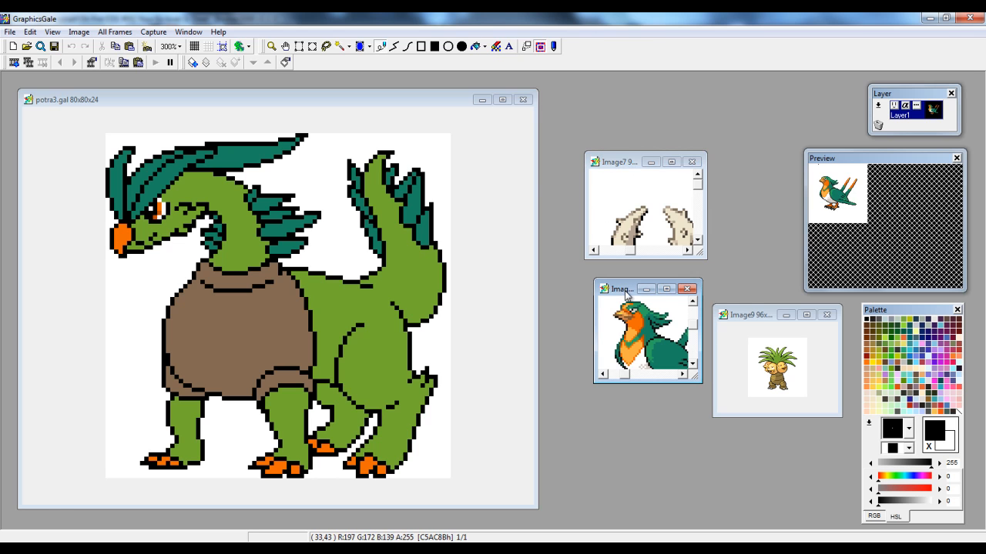
left_click(755, 315)
left_click(632, 291)
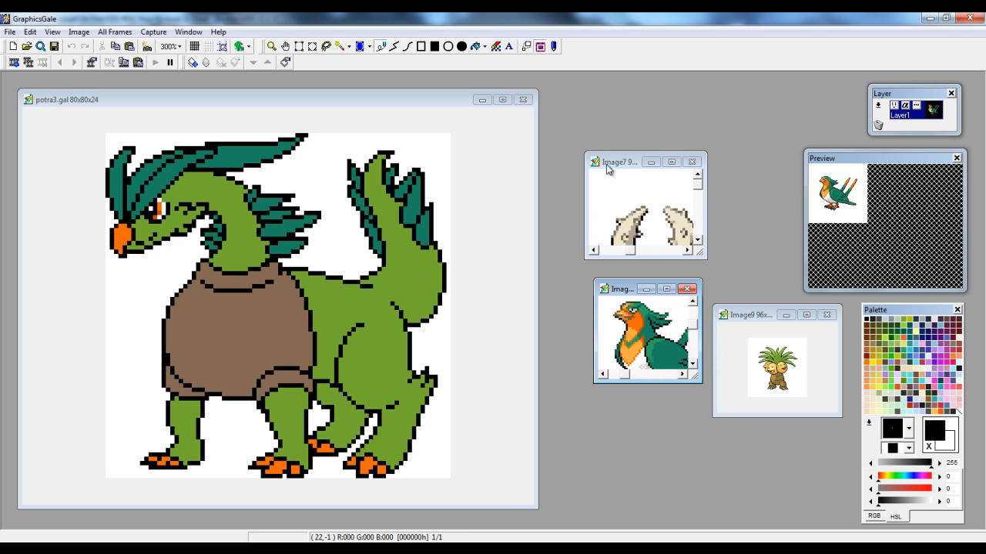
left_click(608, 164)
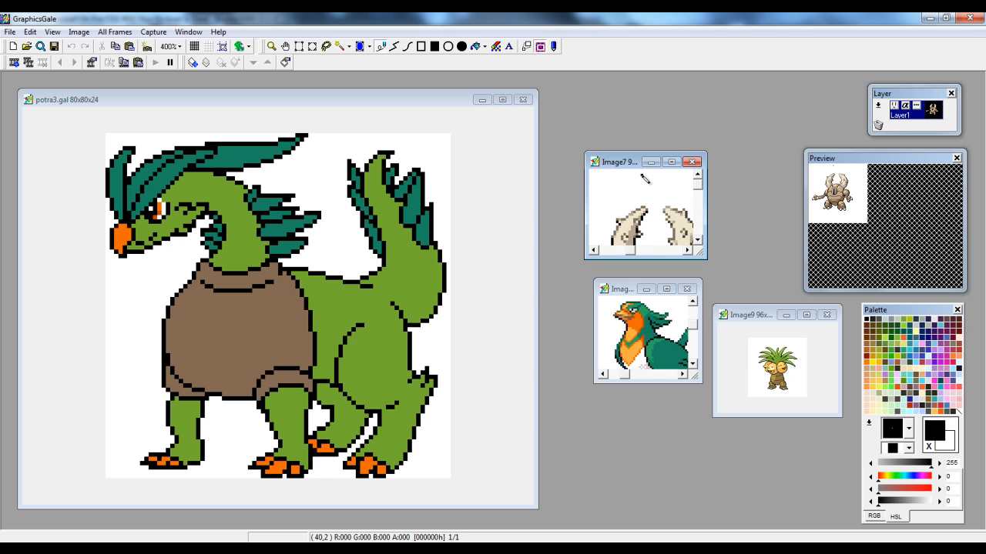
Inspect the body of the brown beetle reference and compare its colours with the bird, the palm-headed creature and the dragon.
mouse_move(700, 187)
left_mouse_down()
mouse_move(706, 238)
mouse_move(707, 186)
left_mouse_up()
mouse_move(630, 250)
left_mouse_down()
mouse_move(652, 254)
mouse_move(625, 251)
left_mouse_up()
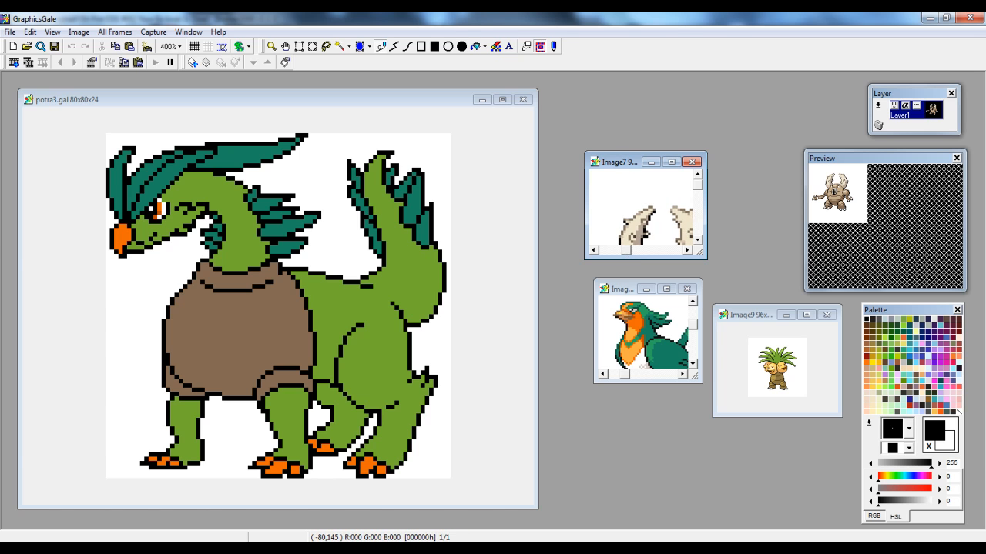
key("alt+Tab")
left_click_drag(350, 34, 348, 35)
key("alt+Tab")
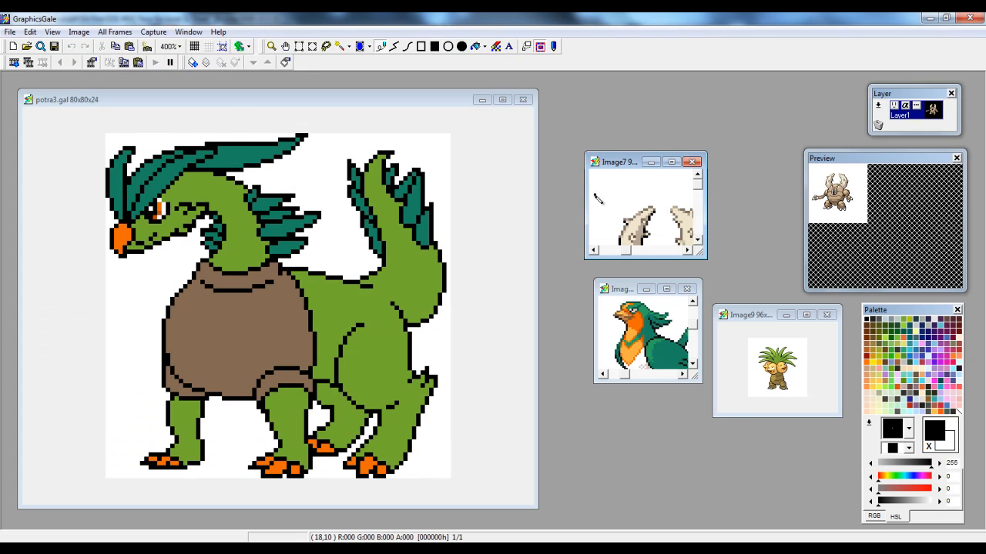
scroll(704, 214, "down", 3)
scroll(705, 214, "up", 1)
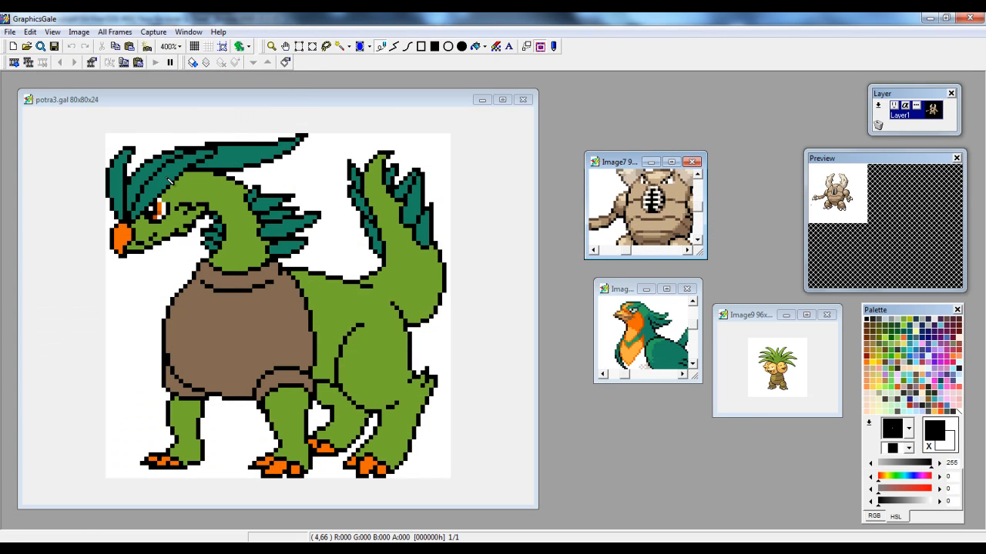
left_click(272, 104)
left_click(630, 296)
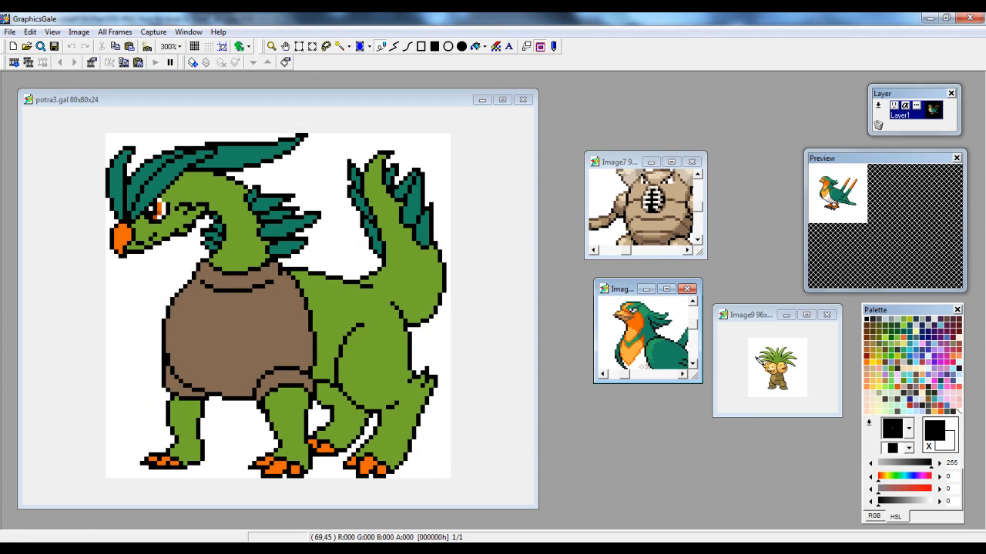
left_click(758, 321)
right_click(333, 298)
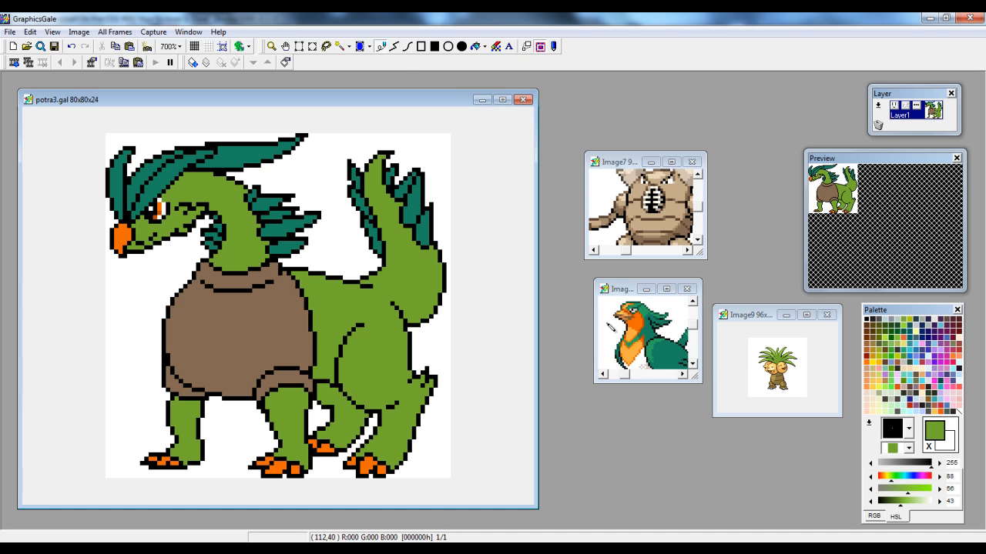
left_click(758, 326)
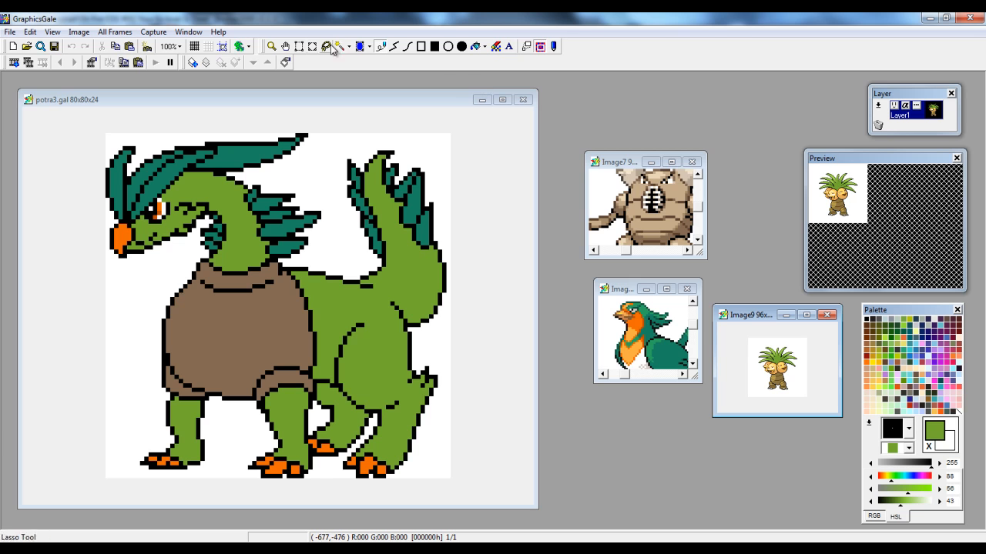
Pick the light tan C5AC8B from the body of the brown beetle reference sprite as the drawing colour.
left_click(274, 47)
left_click(661, 202)
left_click(661, 203)
left_click(661, 202)
left_click(660, 203)
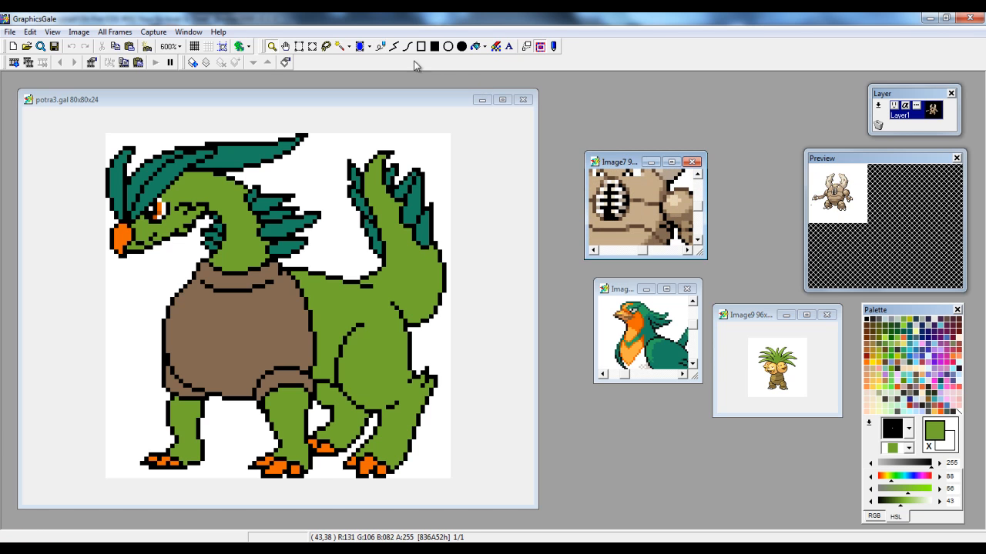
left_click(270, 266)
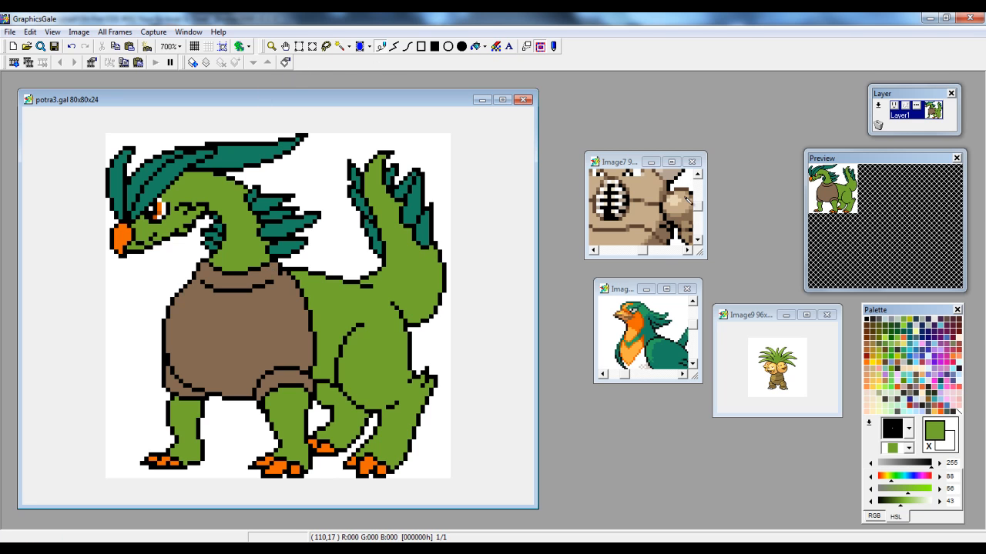
left_click(697, 216)
right_click(655, 194)
right_click(653, 214)
right_click(641, 215)
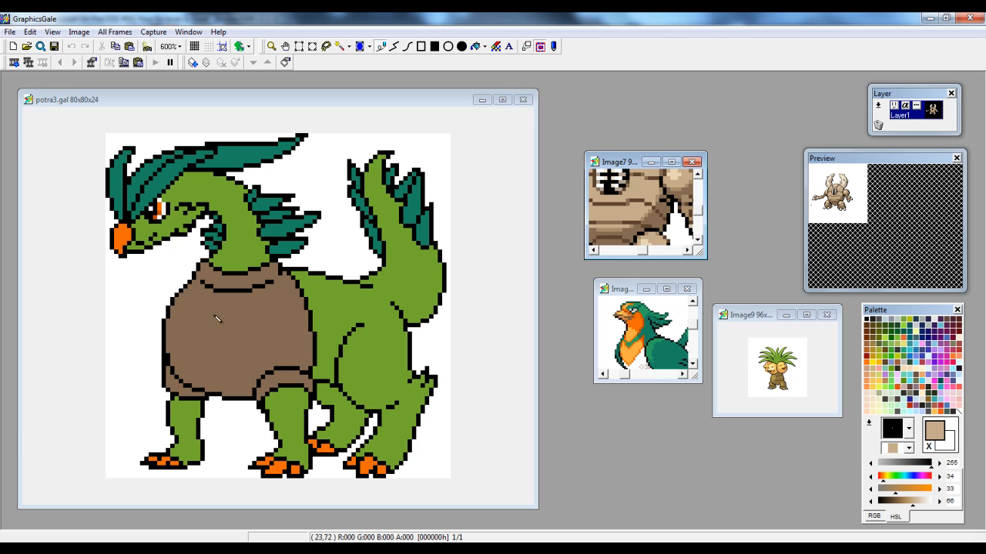
left_click_drag(208, 298, 195, 299)
left_click(30, 32)
left_click(34, 43)
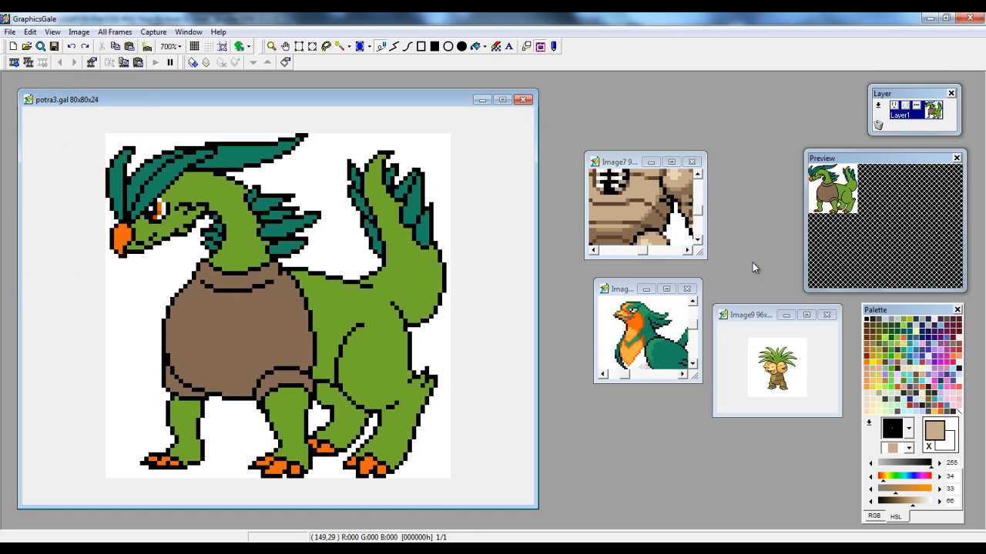
Paint a solid round light tan highlight on the upper-left part of the dragon's brown shell.
left_click(626, 170)
mouse_move(198, 298)
left_mouse_down()
mouse_move(187, 330)
mouse_move(207, 345)
mouse_move(224, 320)
mouse_move(213, 301)
mouse_move(196, 303)
mouse_move(195, 334)
mouse_move(208, 300)
mouse_move(218, 322)
left_mouse_up()
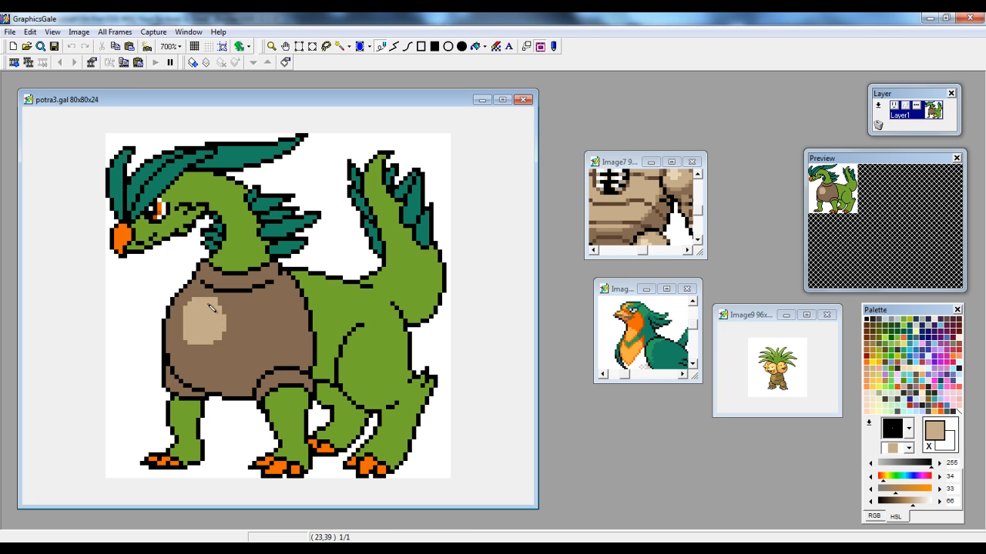
left_click_drag(182, 308, 181, 344)
right_click(182, 305)
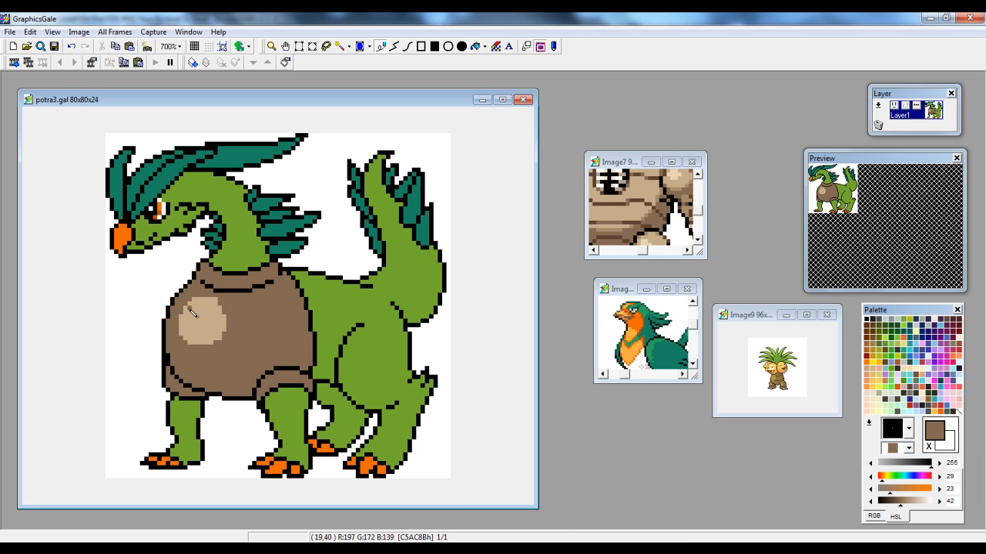
right_click(190, 310)
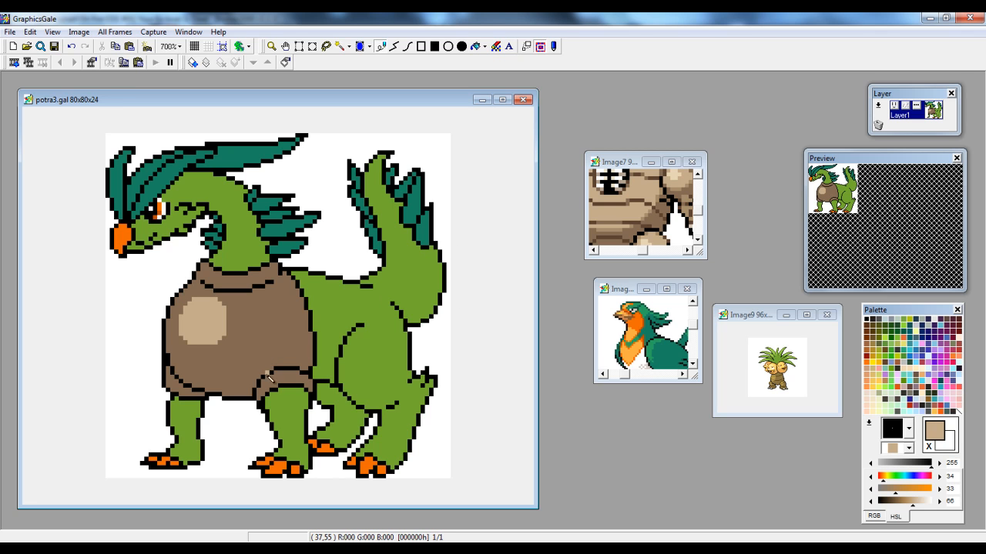
Paint light tan highlight bands along the shell's front leg cuff and its neck collar.
left_click_drag(263, 392, 265, 383)
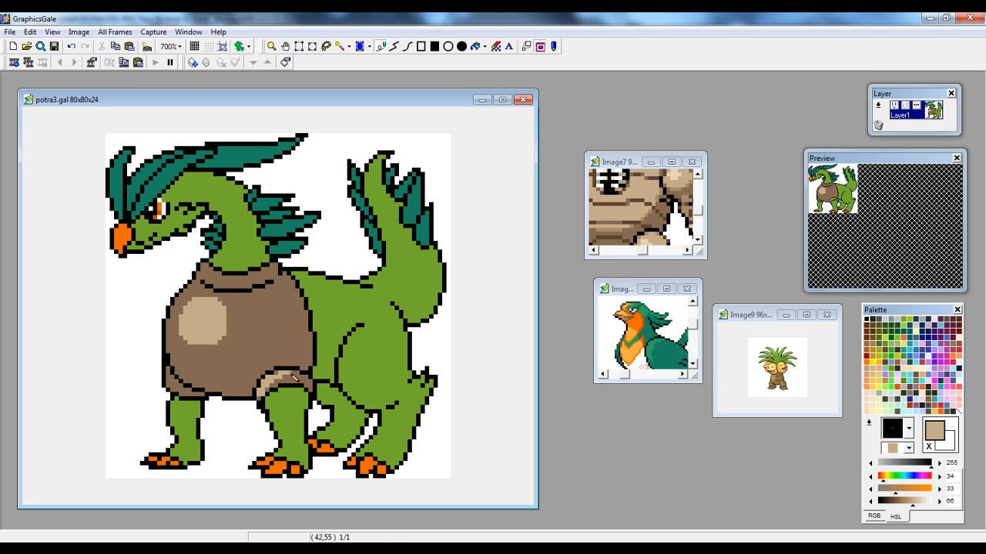
left_click_drag(287, 380, 307, 375)
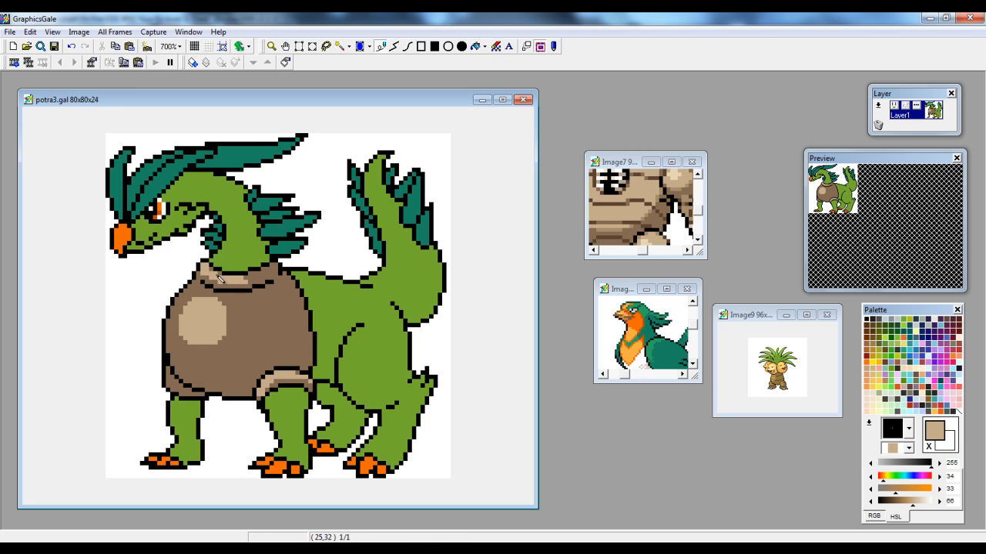
left_click_drag(245, 283, 271, 277)
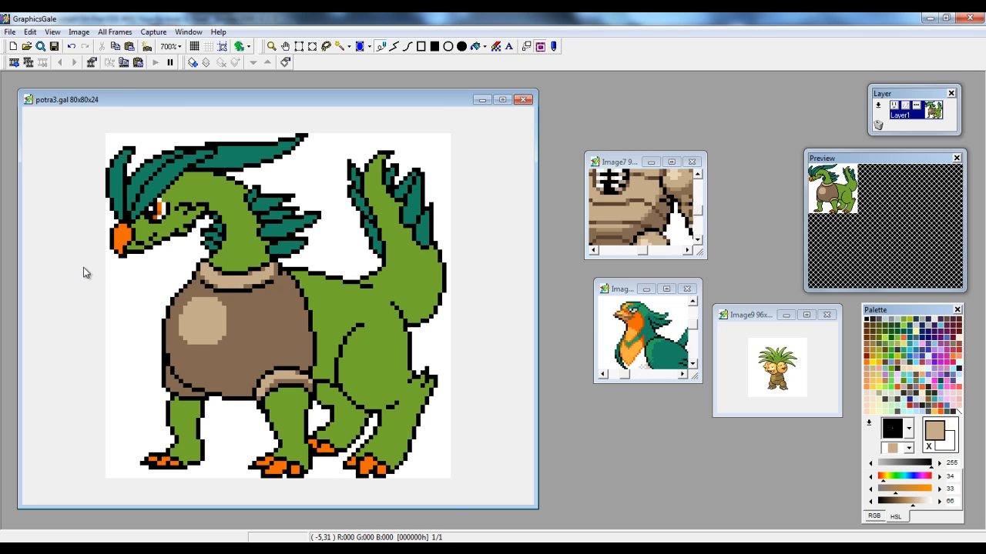
Outline a larger light tan circle around the shell's chest highlight and fill it with the same tan.
mouse_move(231, 302)
left_mouse_down()
mouse_move(247, 325)
mouse_move(239, 361)
mouse_move(205, 372)
left_mouse_up()
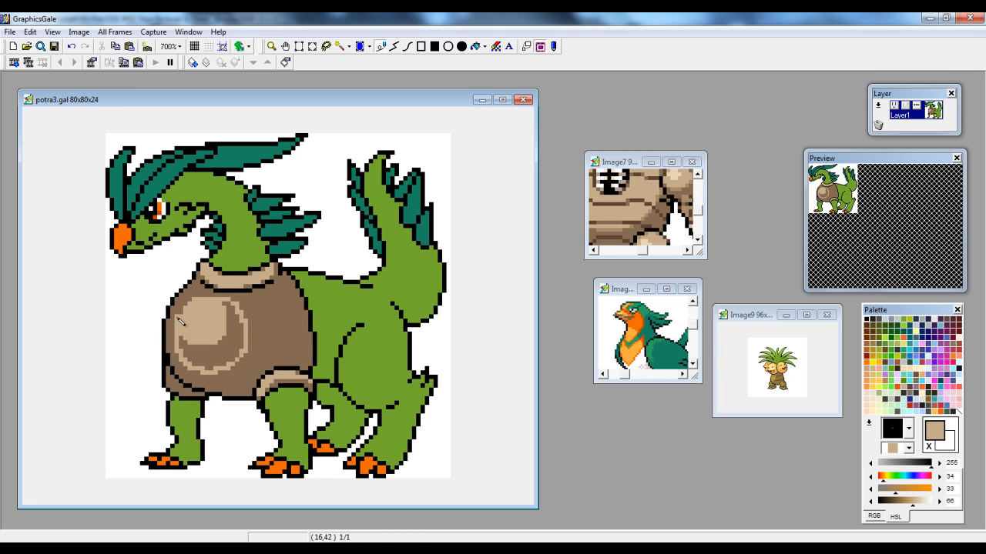
left_click(476, 46)
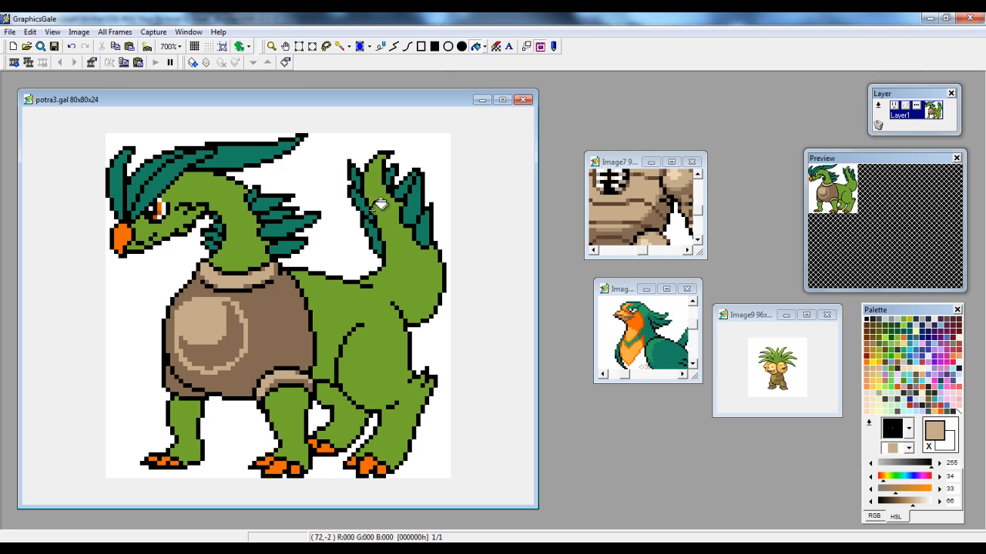
left_click(248, 327)
left_click(377, 46)
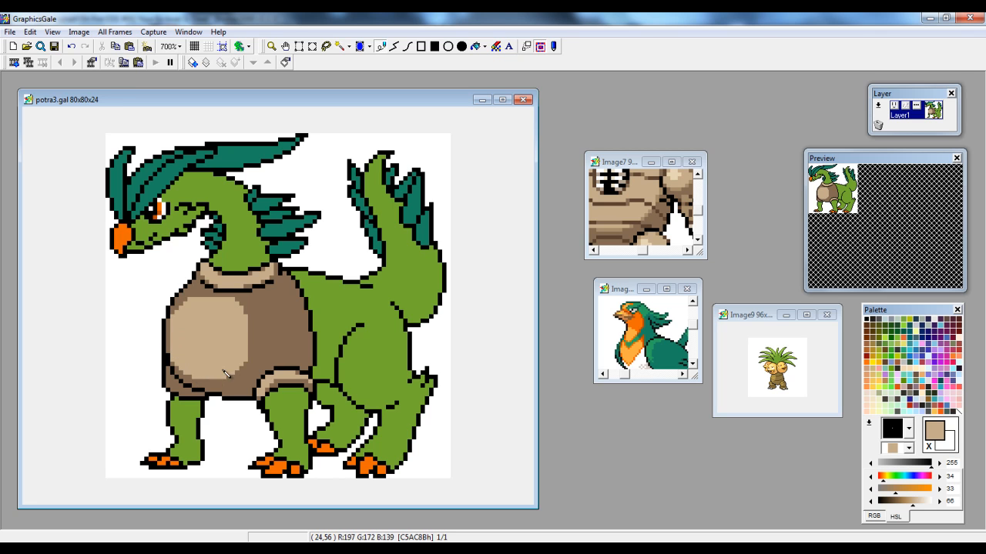
Touch up the right edge of the chest highlight with shell brown and light tan, and line the shell's right edge in tan.
right_click(250, 314)
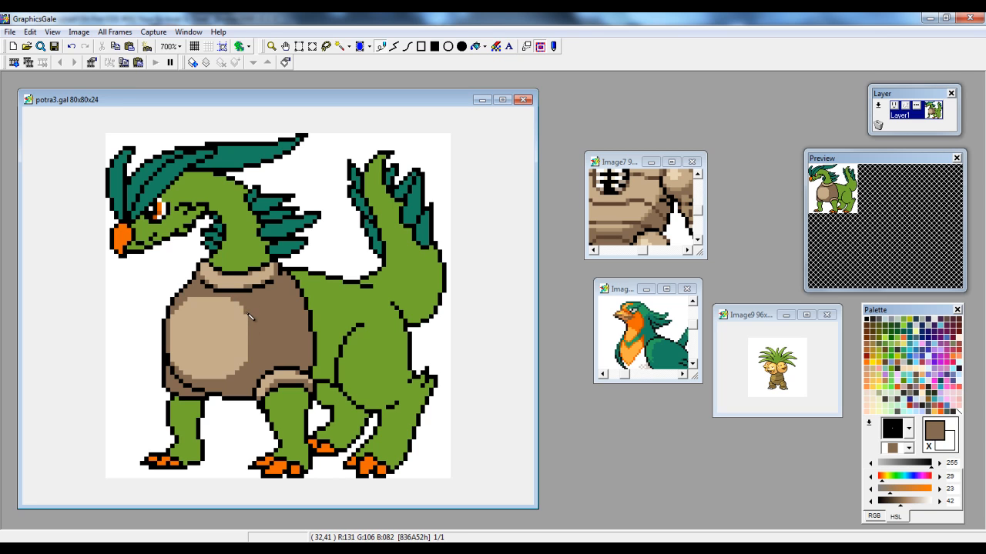
right_click(240, 308)
right_click(249, 350)
right_click(245, 356)
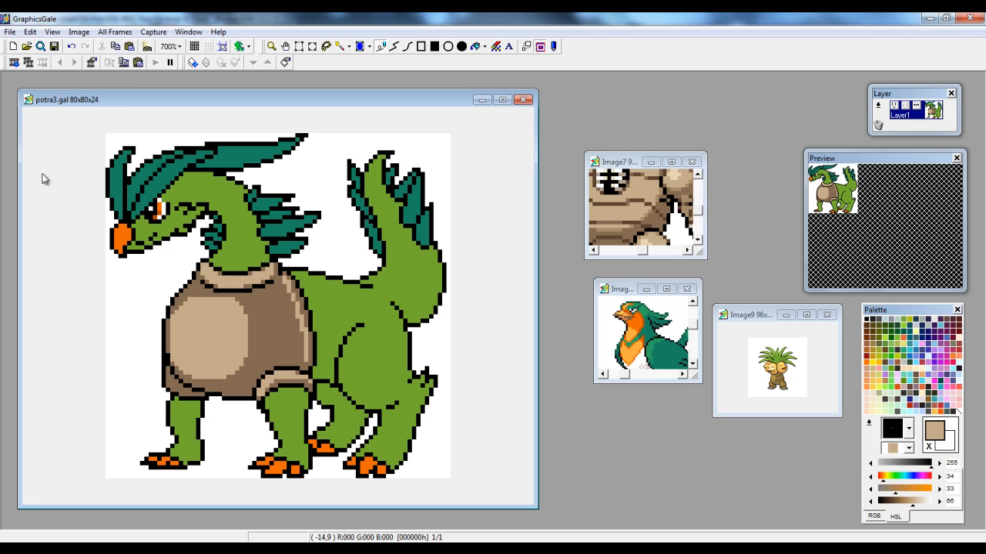
Undo the thin tan edge line and paint a wider light tan band down the right side of the shell.
key("ctrl+z")
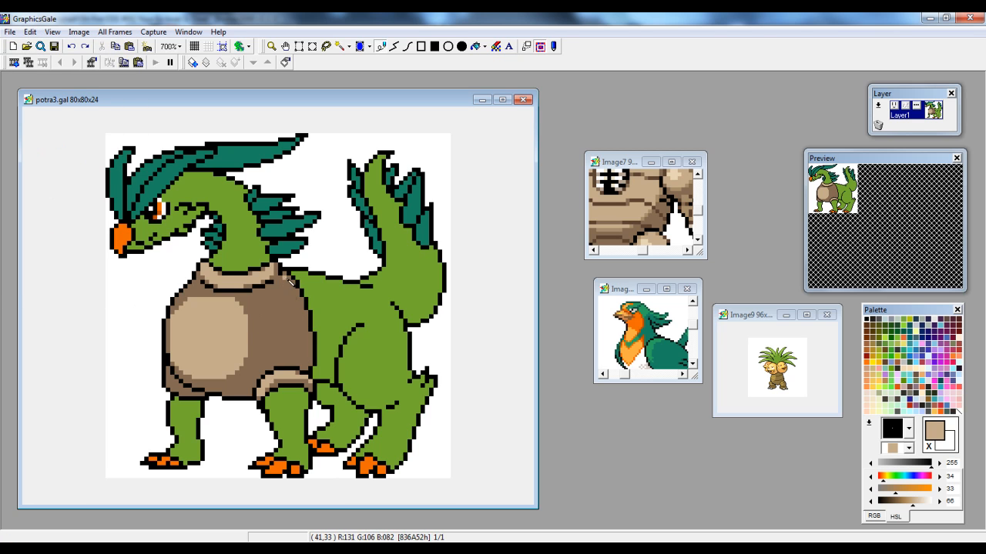
mouse_move(287, 276)
left_mouse_down()
mouse_move(303, 321)
mouse_move(296, 364)
left_mouse_up()
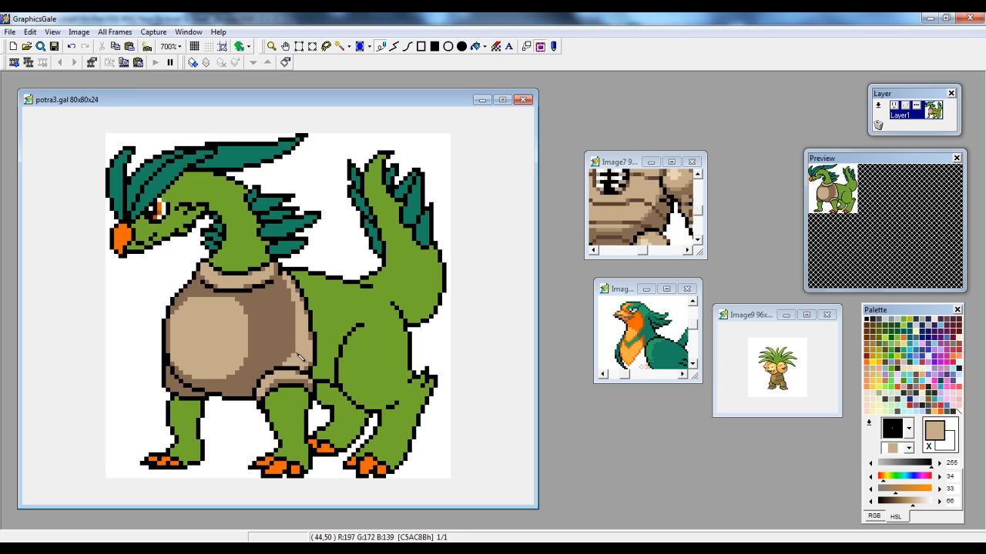
right_click(297, 304)
right_click(286, 283)
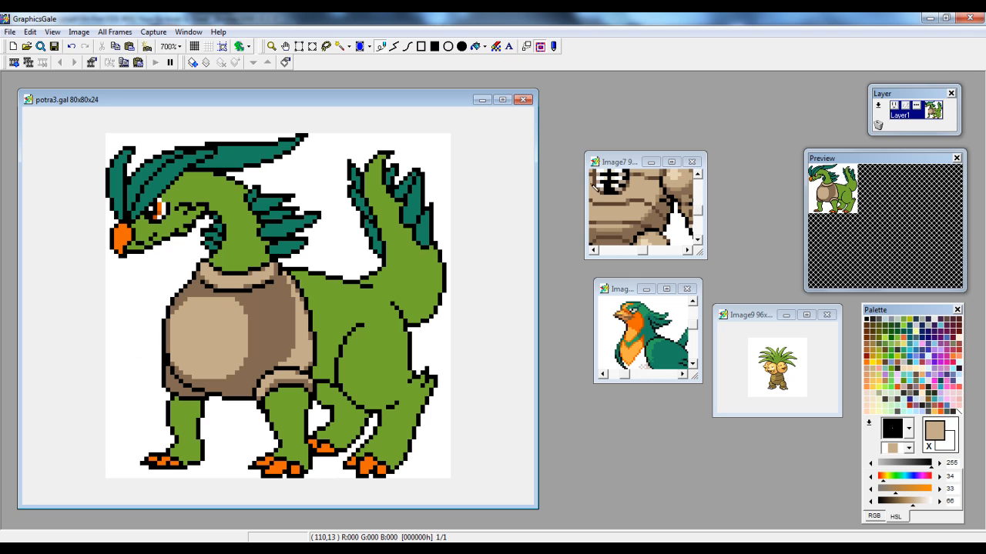
Pick the medium tan A48B6A from the beetle's body and blend the lower-right edge of the chest highlight with it.
left_click(643, 220)
right_click(649, 222)
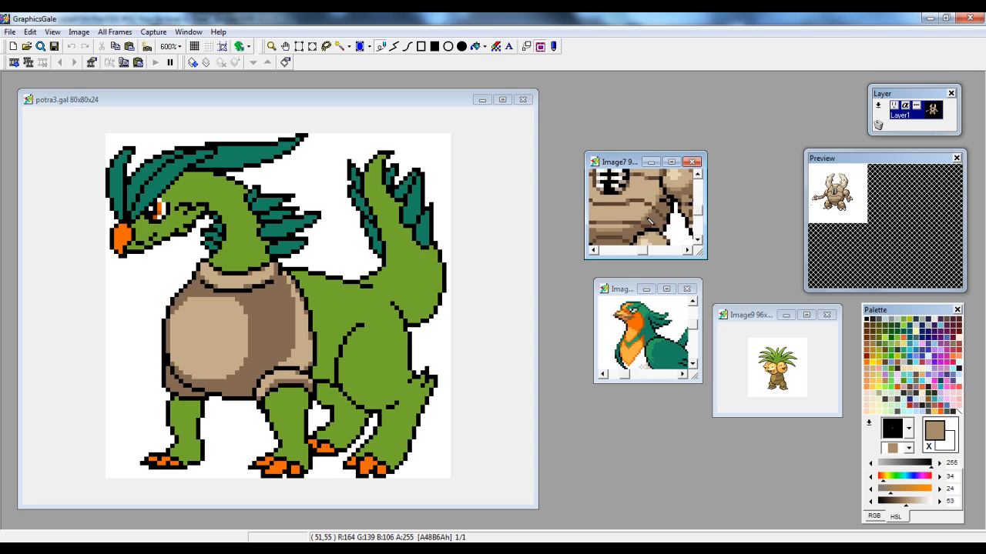
left_click(246, 365)
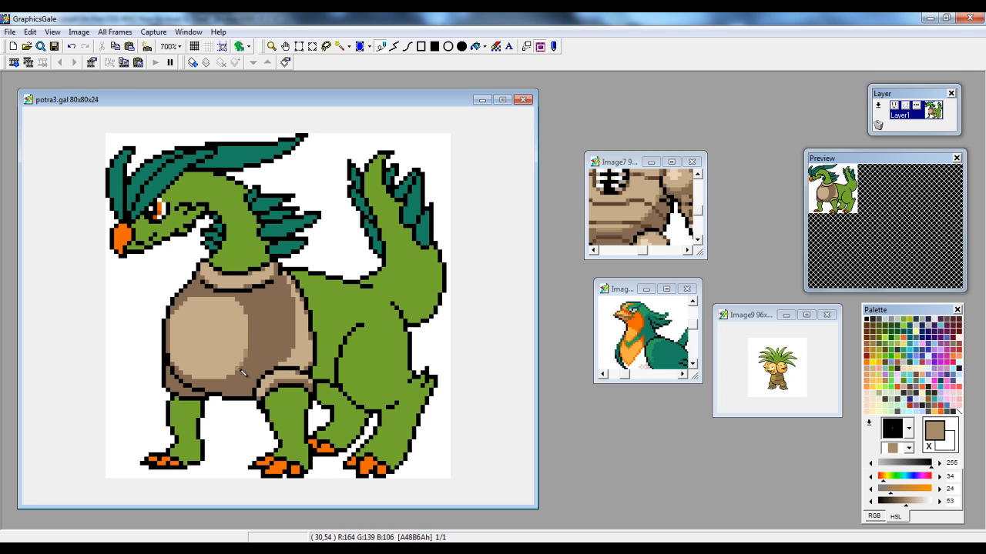
right_click(231, 385)
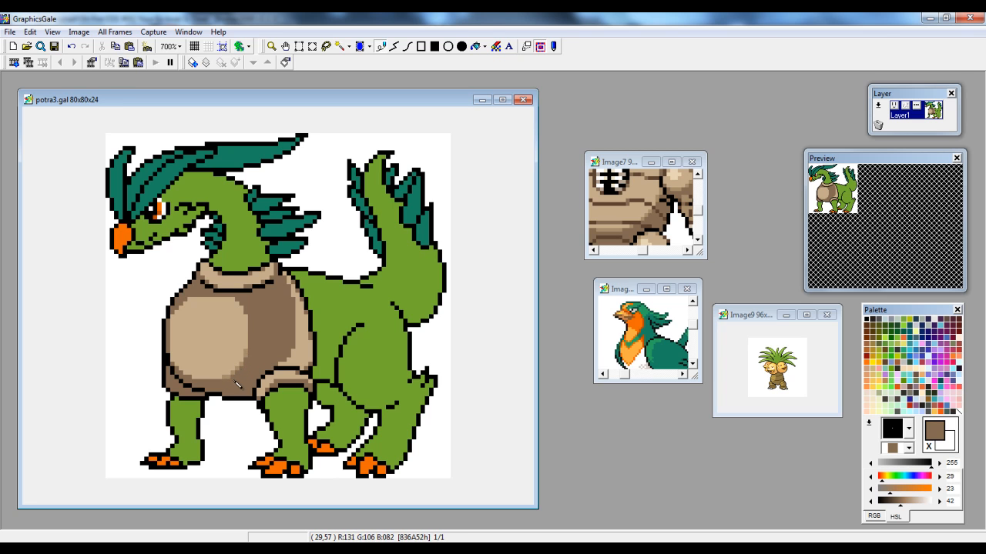
Fill the dark brown area of the shell around the highlights with the beetle's medium tan A48B6A.
left_click(629, 163)
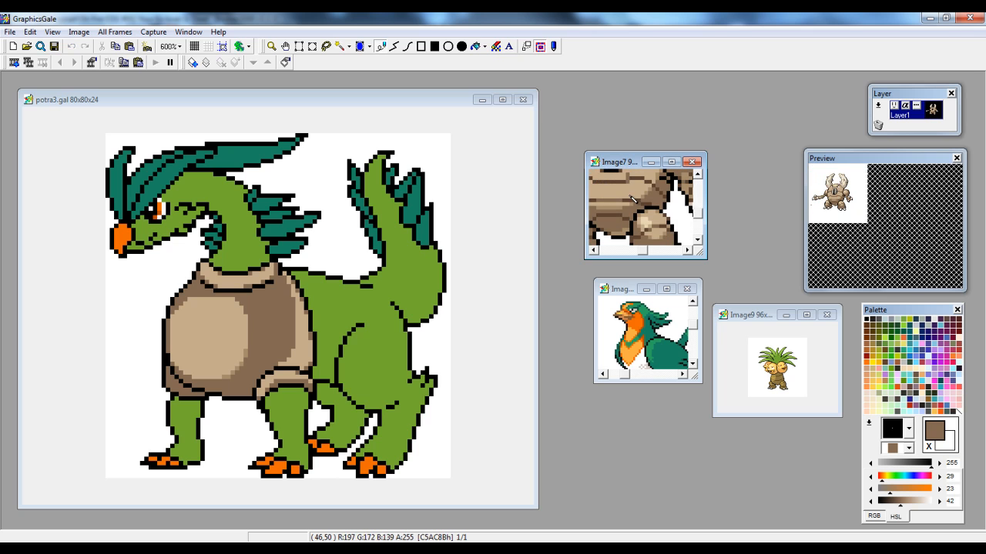
right_click(628, 214)
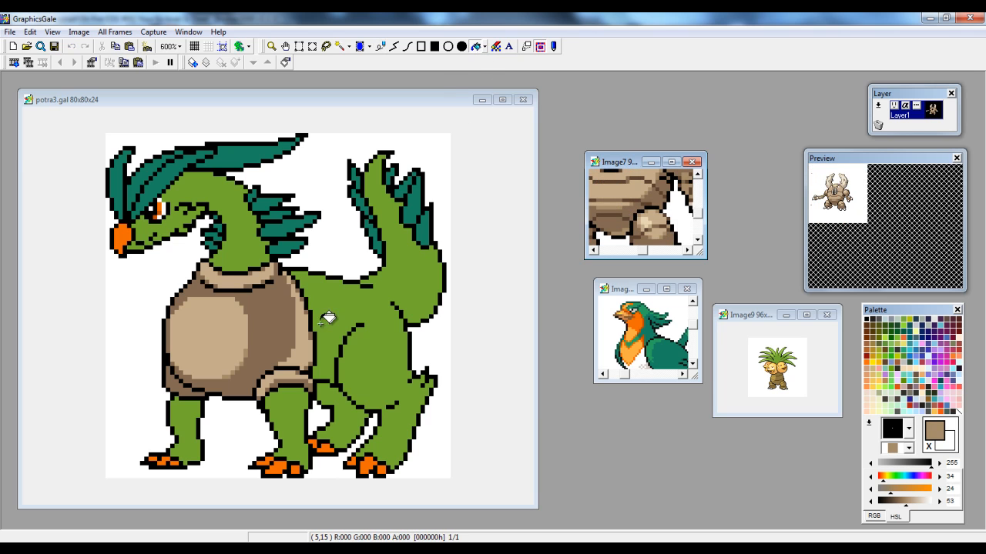
left_click(271, 336)
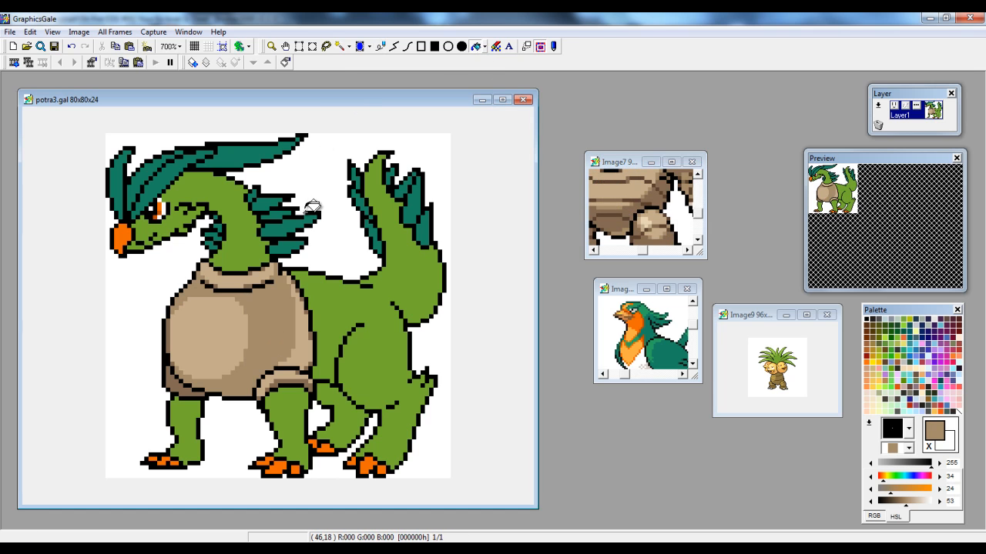
Touch up the left edge of the chest highlight with light tan C5AC8B and medium tan A48B6A.
left_click(380, 47)
right_click(174, 329)
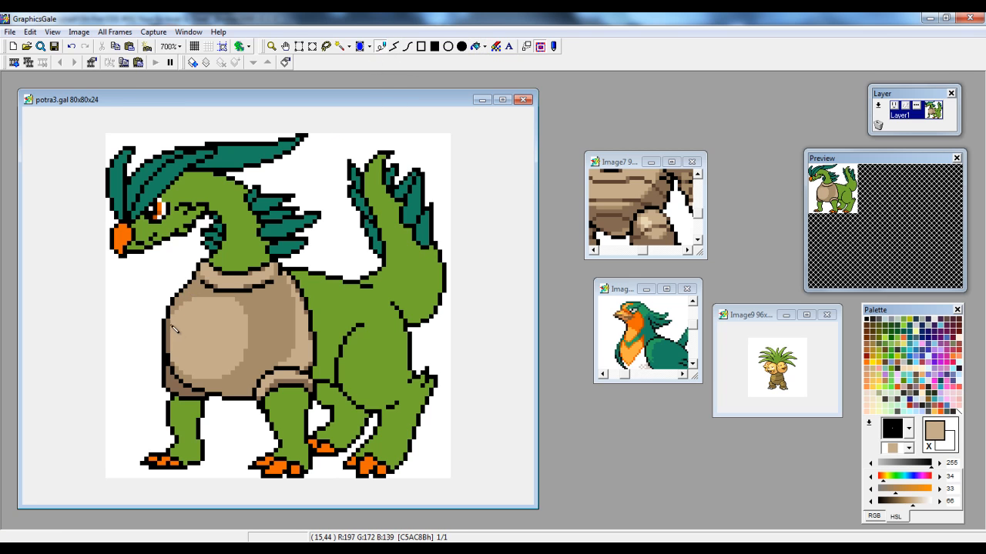
right_click(175, 313)
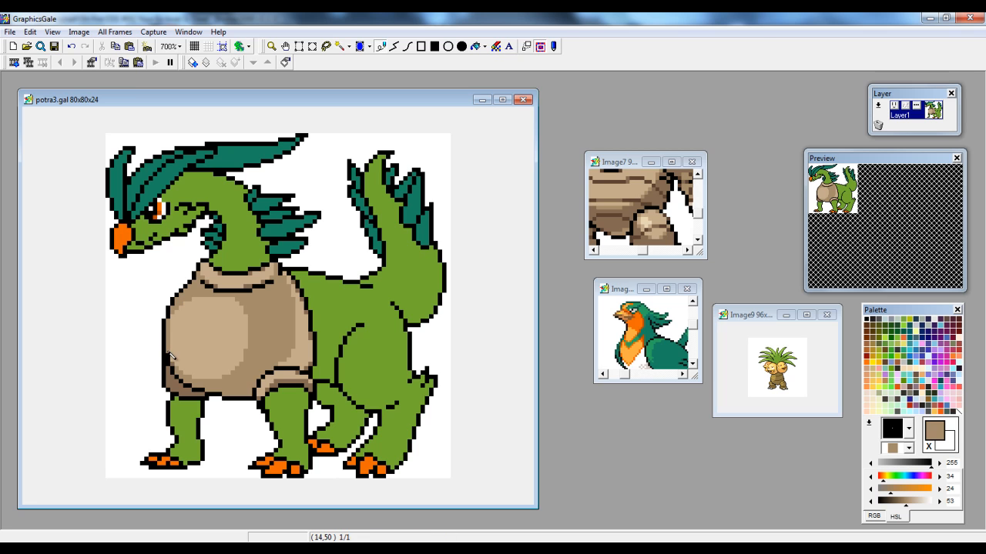
left_click(475, 48)
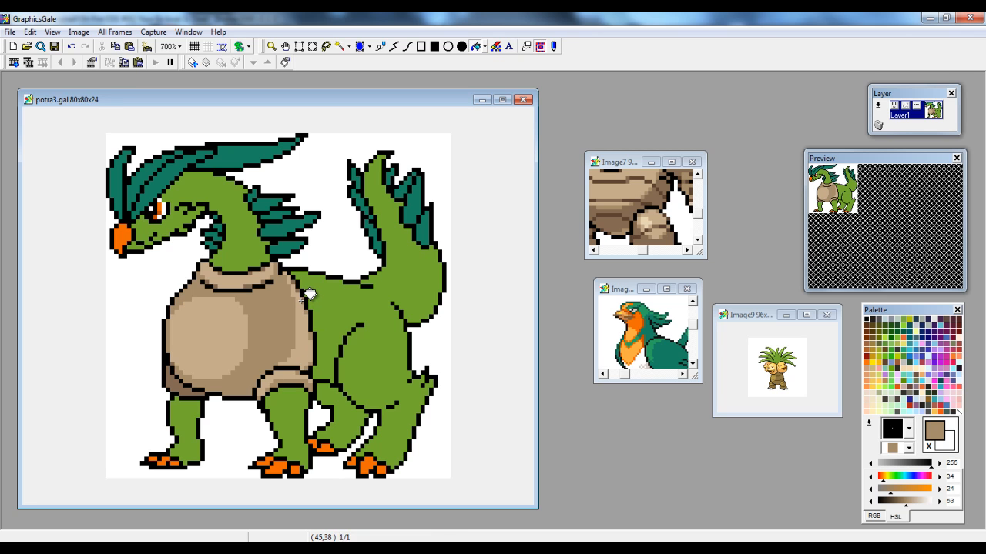
left_click(381, 46)
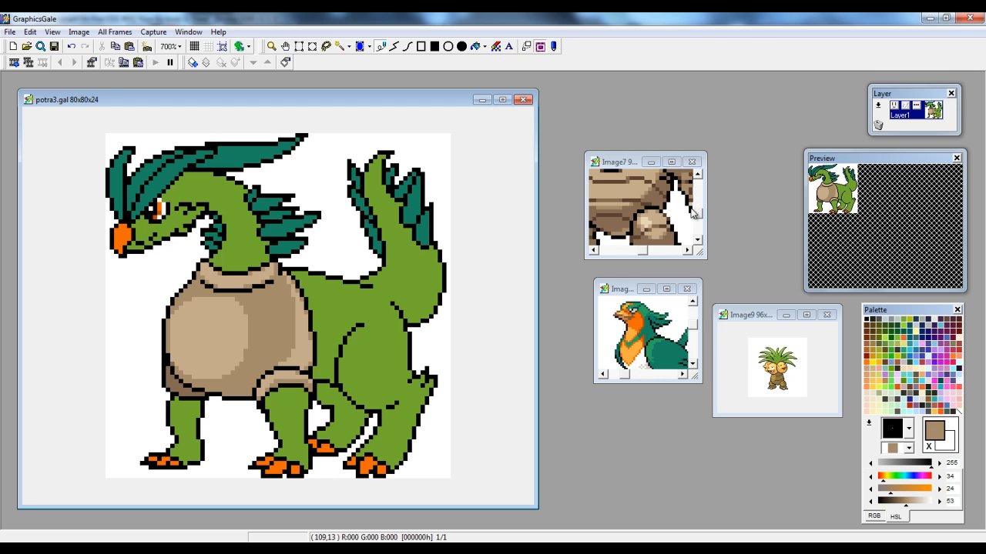
Pick the dark brown 836A52 from the beetle and paint shadow lines down the chest's right side and along the shell's lower edge.
left_click(639, 172)
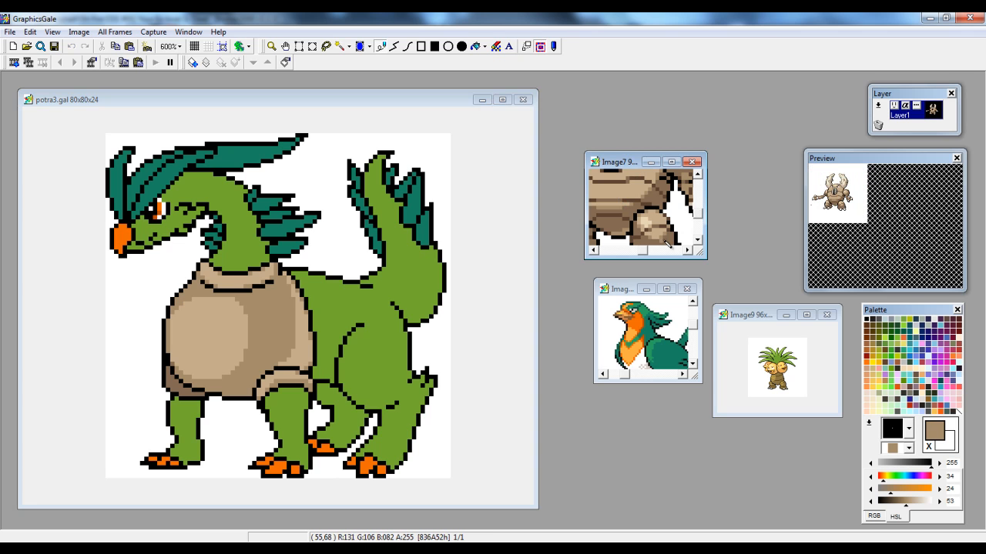
left_click(261, 296)
left_click_drag(262, 296, 271, 361)
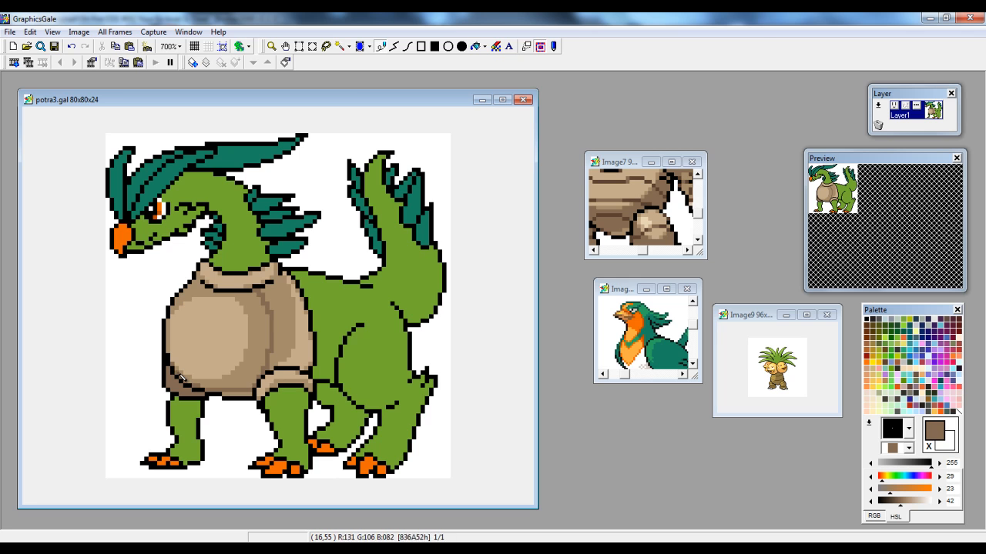
left_click(475, 46)
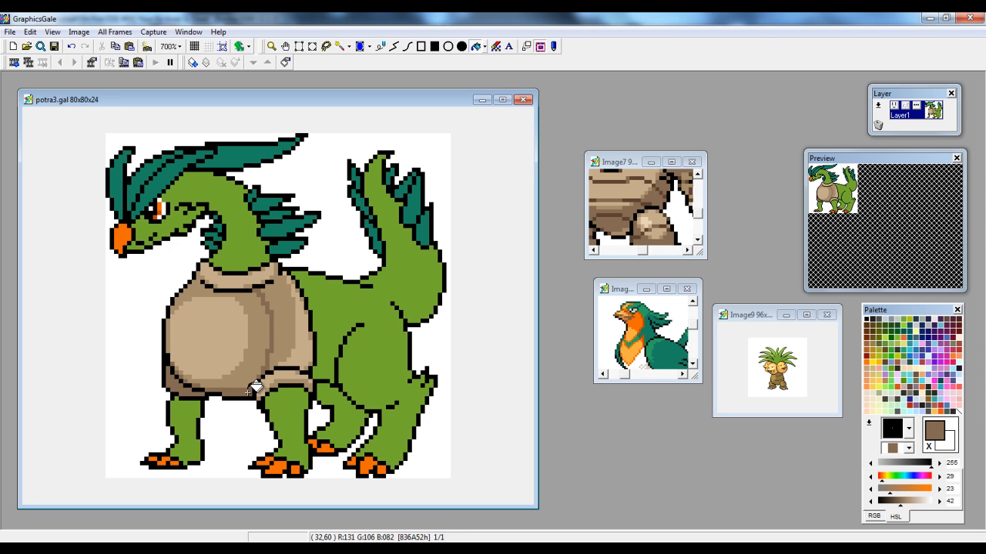
Draw a second dark brown line further right on the chest and fill the gap between the two lines with 836A52.
left_click(380, 46)
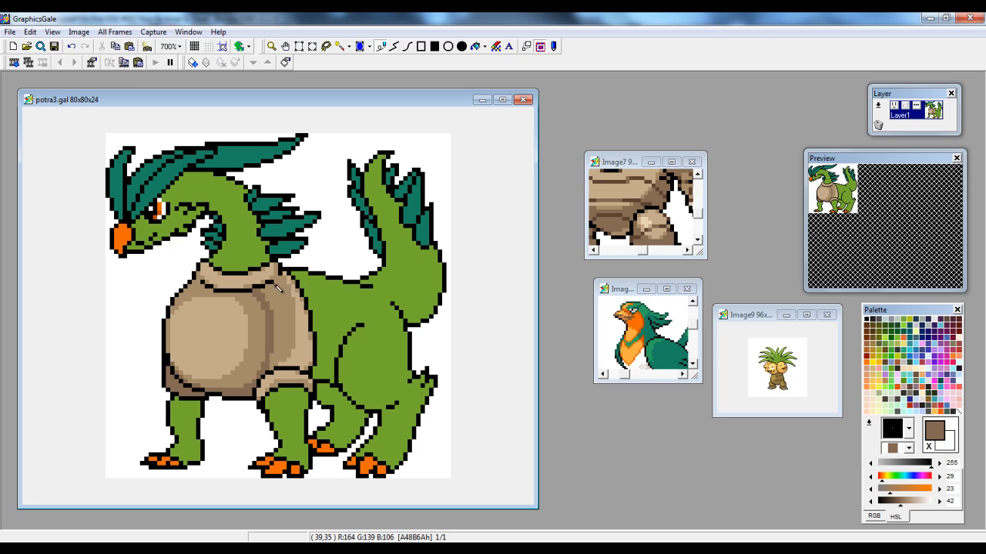
left_click_drag(281, 279, 293, 342)
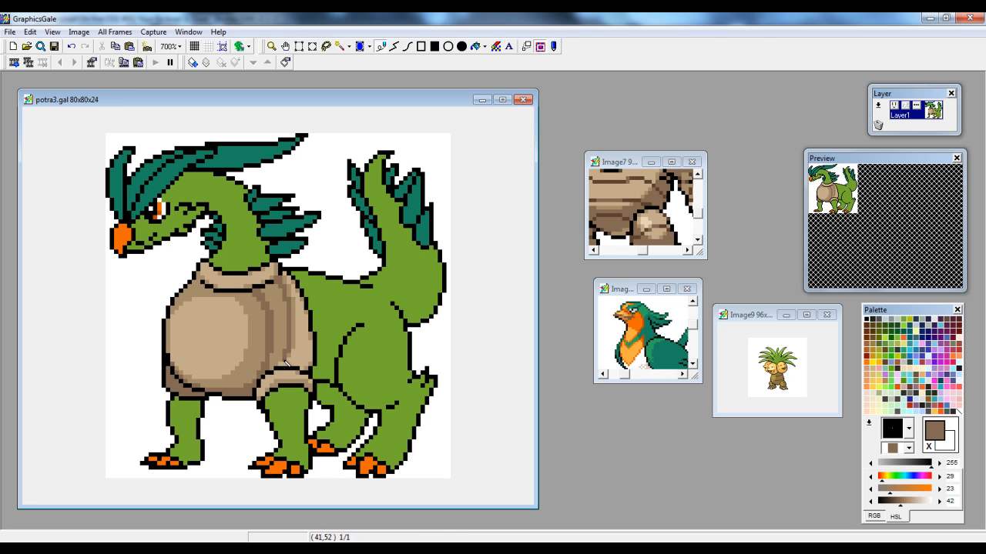
left_click(475, 47)
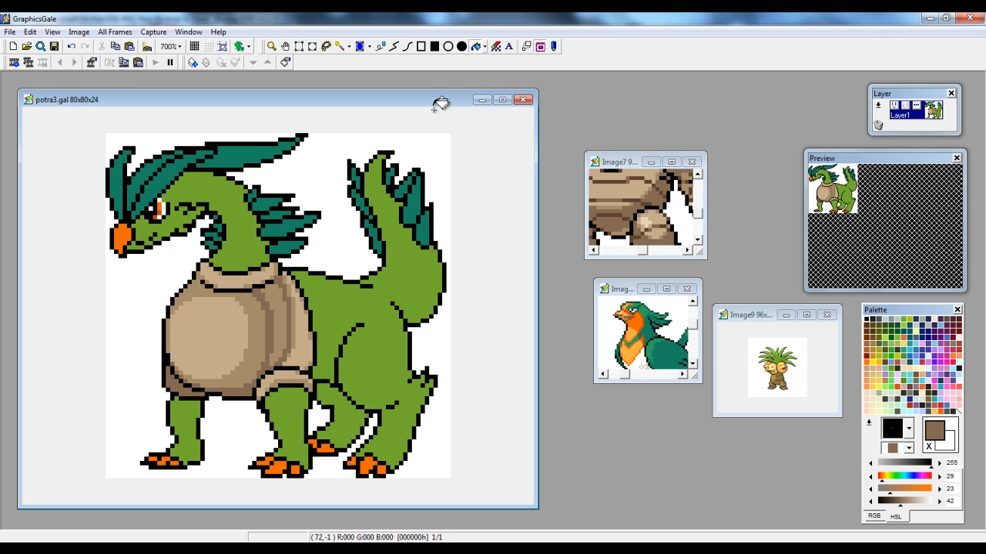
left_click(282, 307)
Soften the upper right edge of the chest shadow using medium tan A48B6A and dark brown 836A52.
left_click(380, 47)
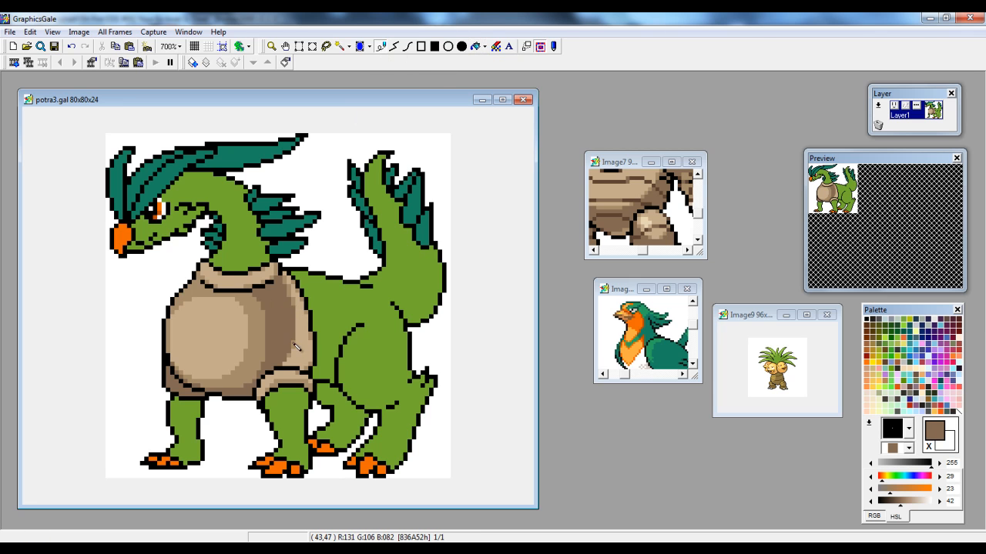
right_click(292, 288)
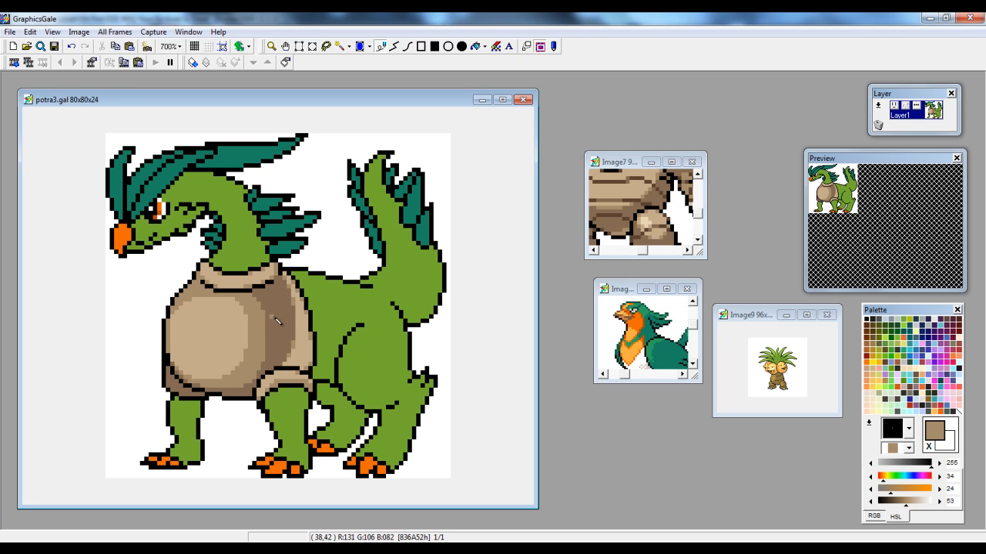
right_click(282, 280)
left_click(271, 46)
left_click(277, 350)
left_click(277, 350)
scroll(317, 317, "up", 5)
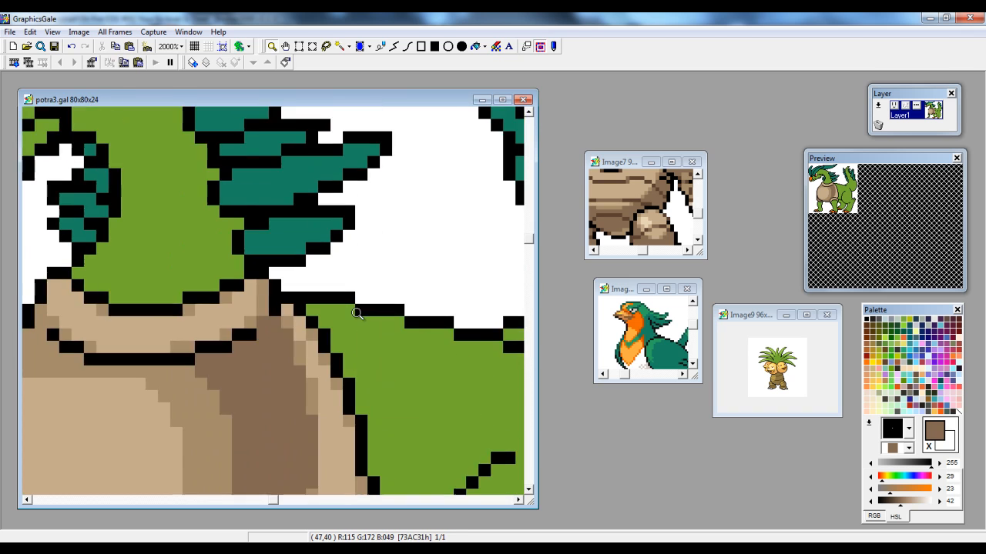
key("p")
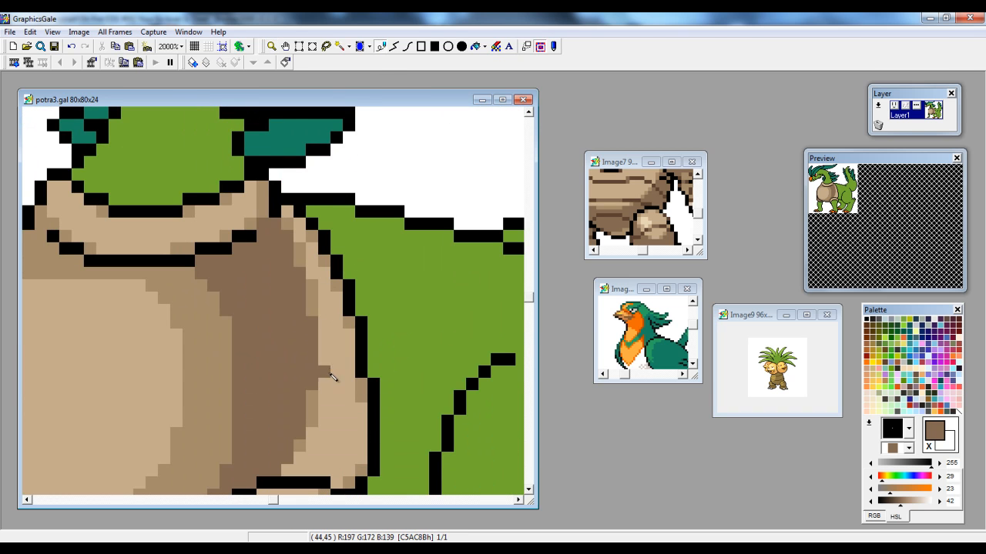
Refine the middle of the chest shadow's right edge with dark brown 836A52.
scroll(329, 381, "down", 2)
left_click(271, 46)
right_click(290, 305)
right_click(290, 305)
right_click(290, 305)
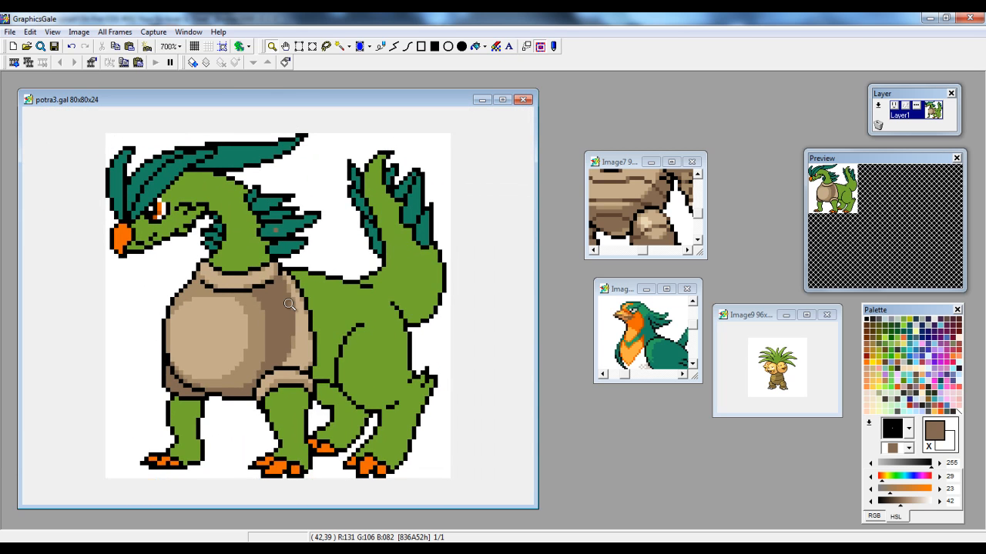
right_click(289, 305)
left_click(383, 46)
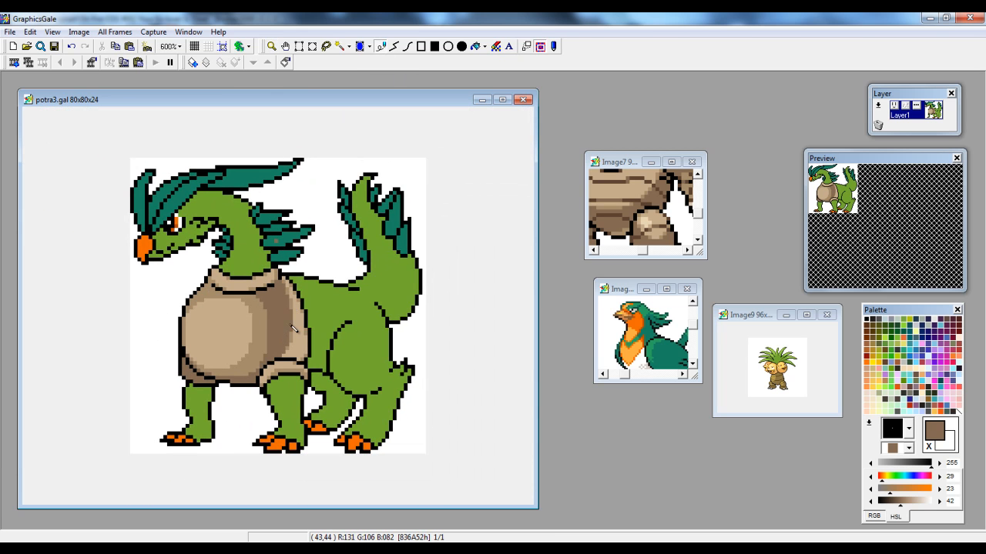
right_click(295, 339)
right_click(292, 330)
Blend the lower right edge of the chest shadow above the front leg with medium tan A48B6A and dark brown.
left_click(272, 47)
left_click(304, 171)
left_click(382, 47)
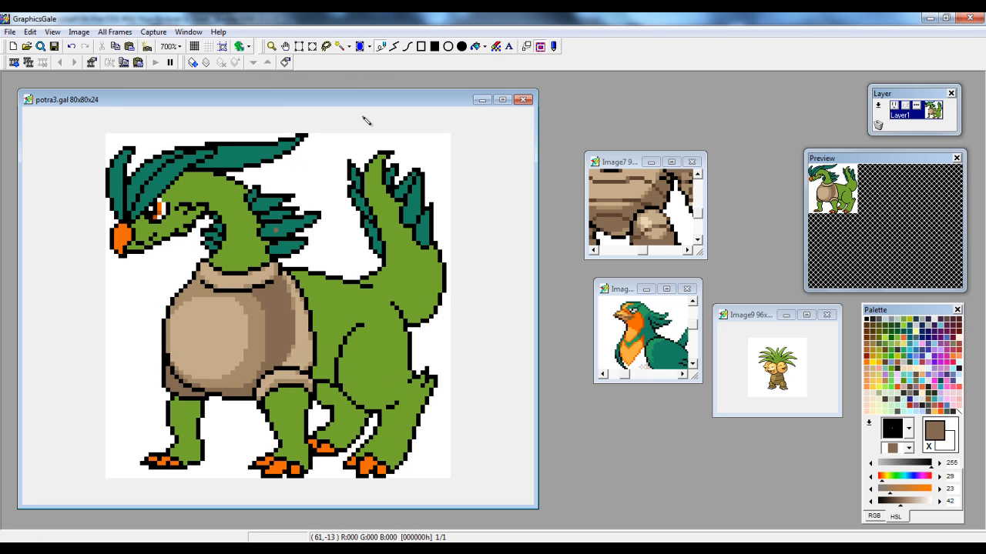
right_click(294, 351)
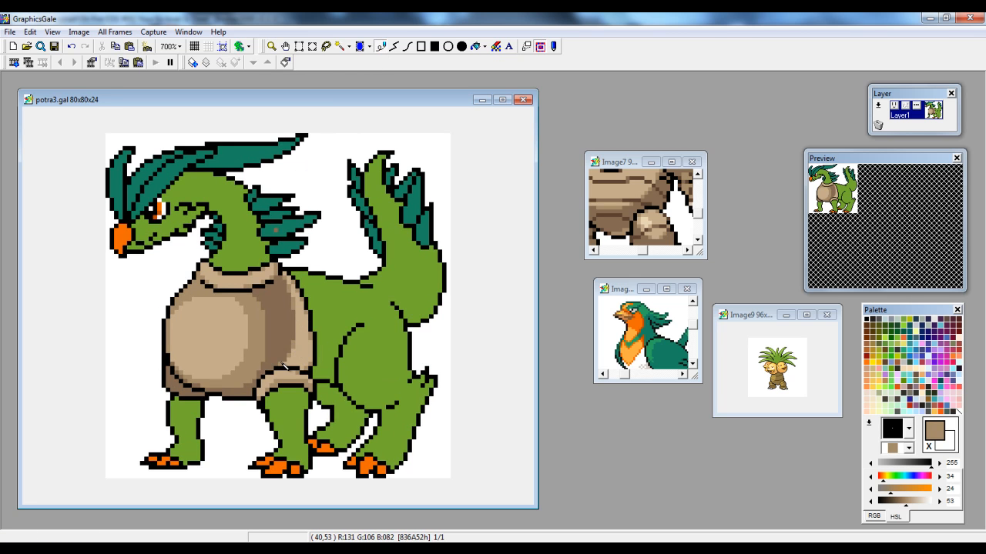
right_click(292, 351)
right_click(288, 360)
Rework the shadow's right edge from the collar down with dark brown, medium tan A48B6A and light tan C5AC8B.
right_click(284, 288)
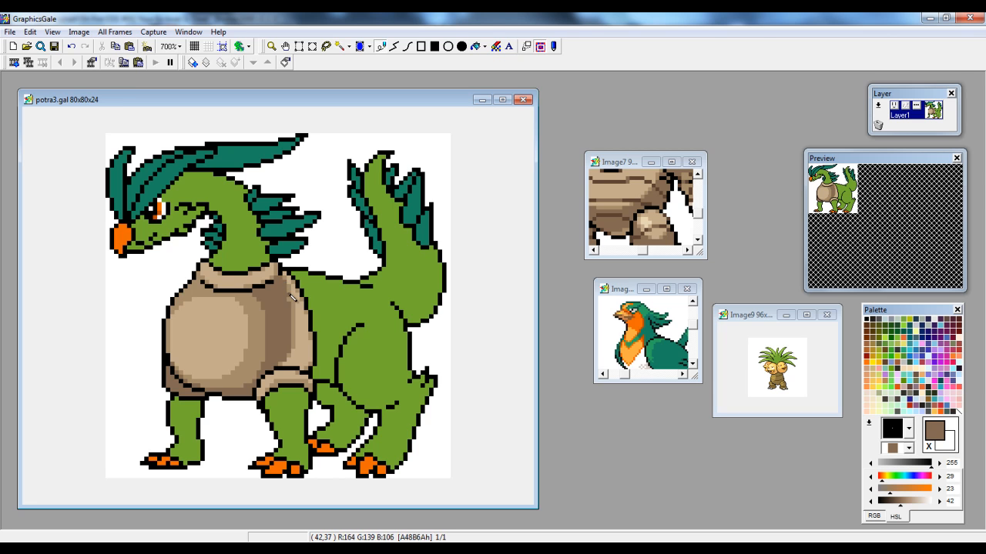
right_click(293, 307)
right_click(296, 321)
right_click(286, 367)
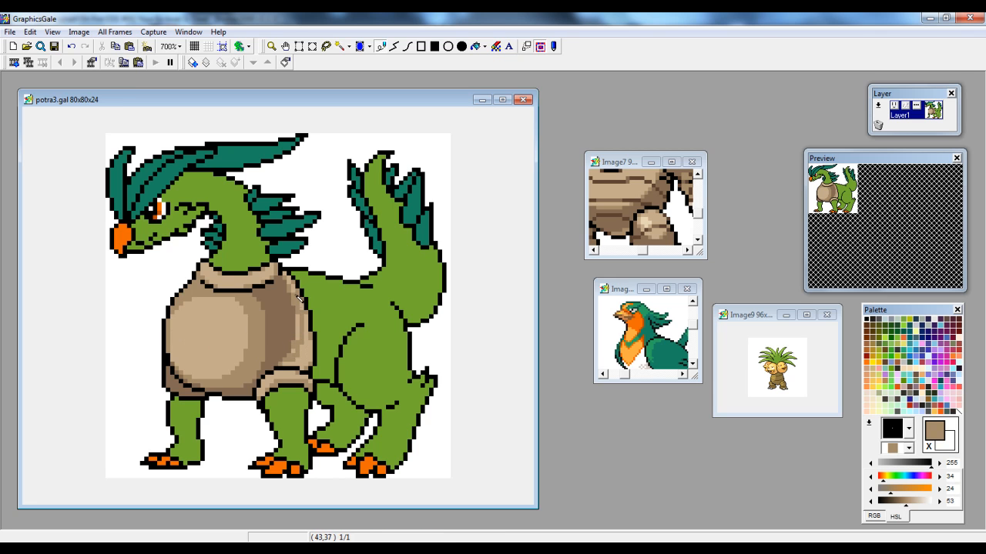
right_click(302, 354)
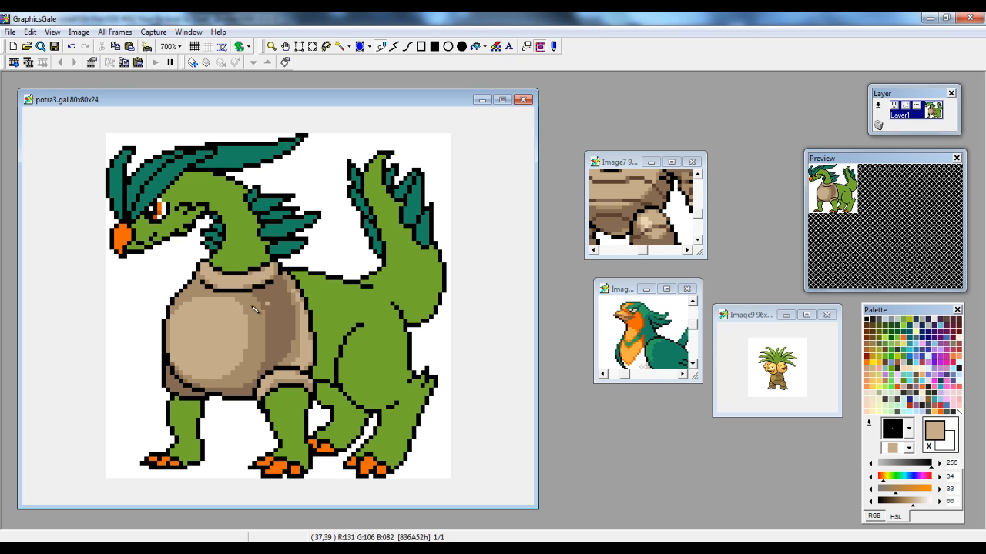
left_click(137, 373)
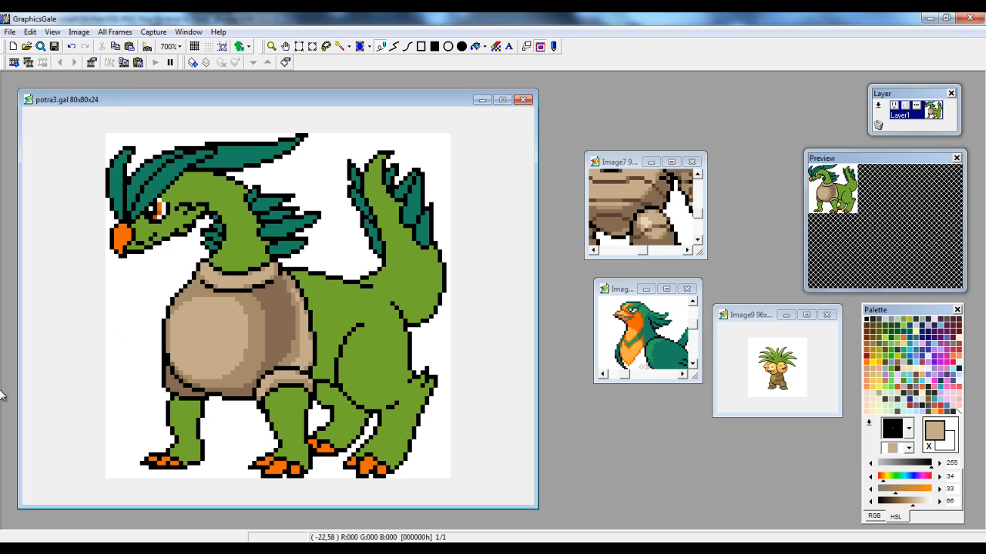
Pick the shadow's dark brown 836A52 and fill the light tan strip along the shell's right side with it.
right_click(294, 334)
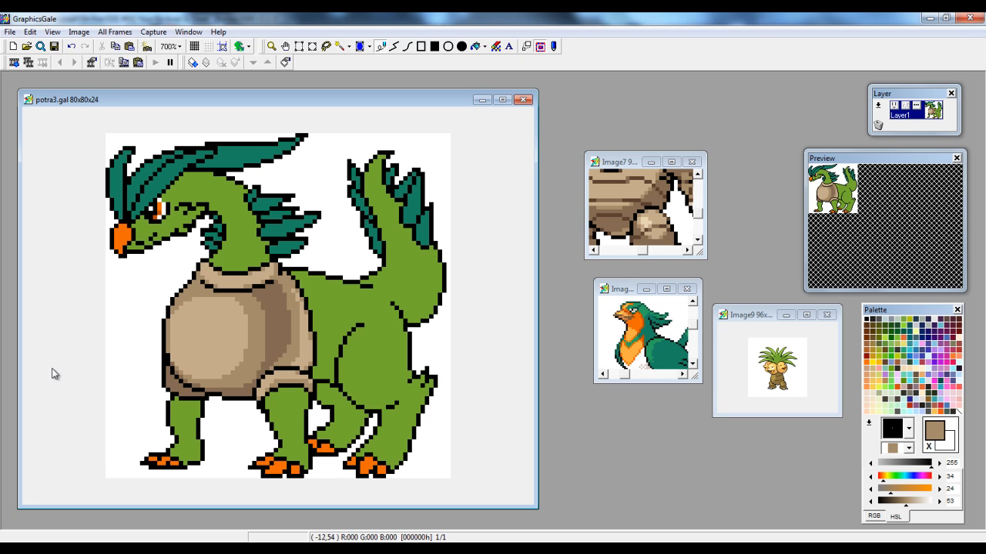
right_click(287, 329)
left_click(476, 46)
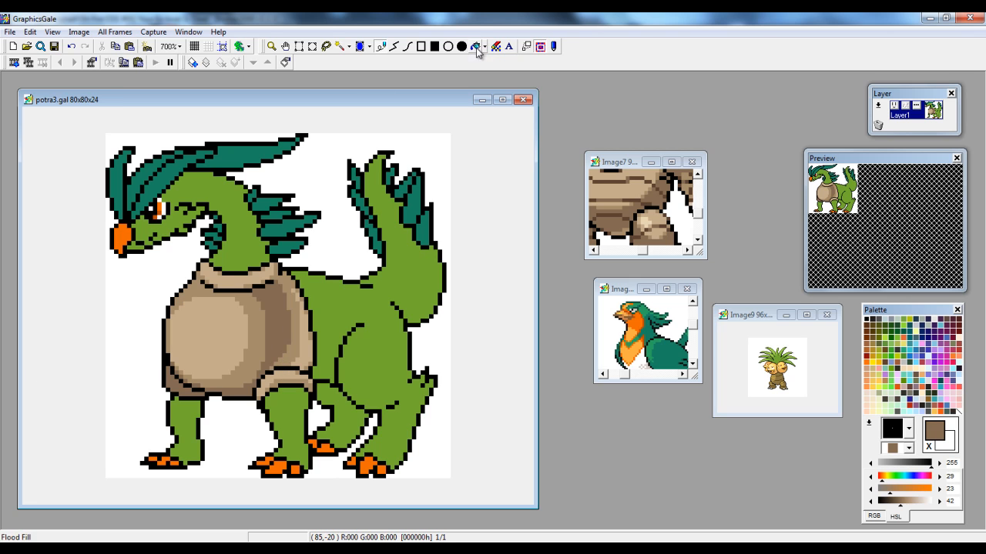
left_click(308, 330)
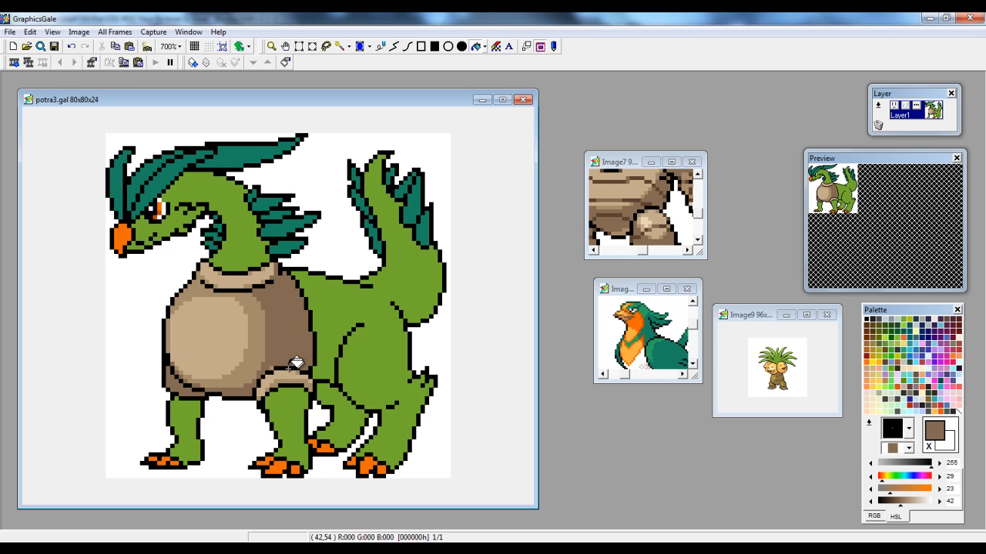
Widen the medium tan A48B6A zone into the shadow on the chest's right side and tidy the boundary with dark brown 836A52.
left_click(382, 46)
right_click(262, 343)
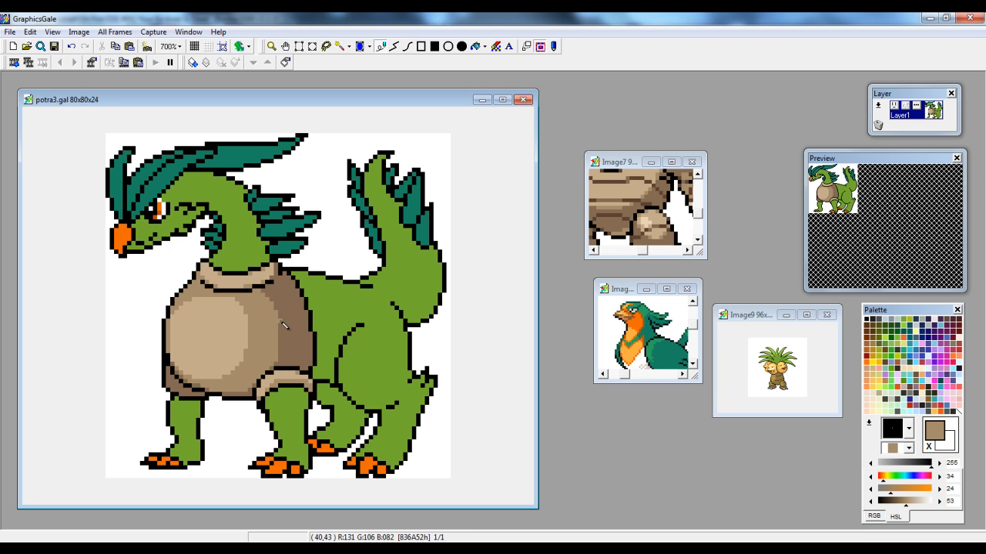
right_click(289, 331)
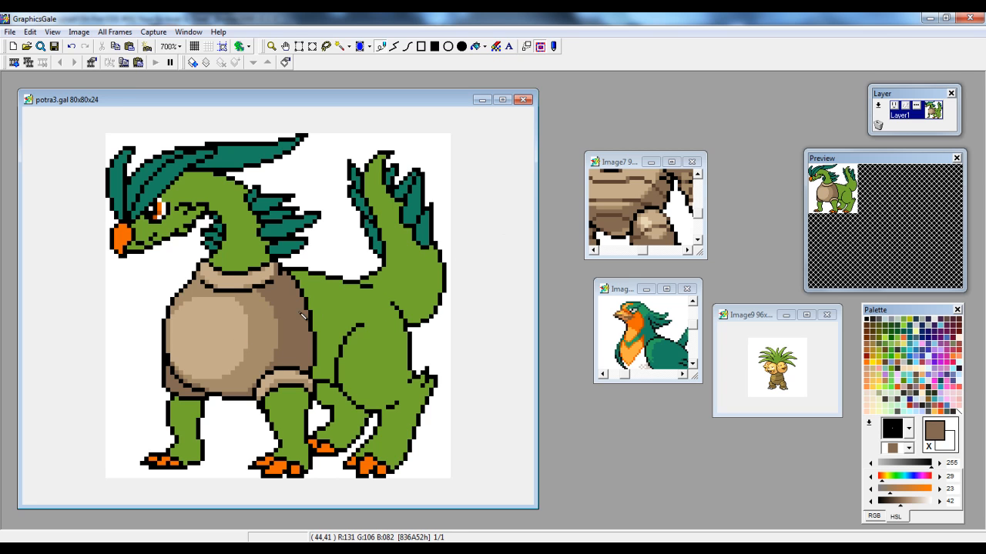
Reshape the chest highlight's lower edge with medium tan A48B6A, and undo the stray light tan square in the canvas corner.
right_click(271, 327)
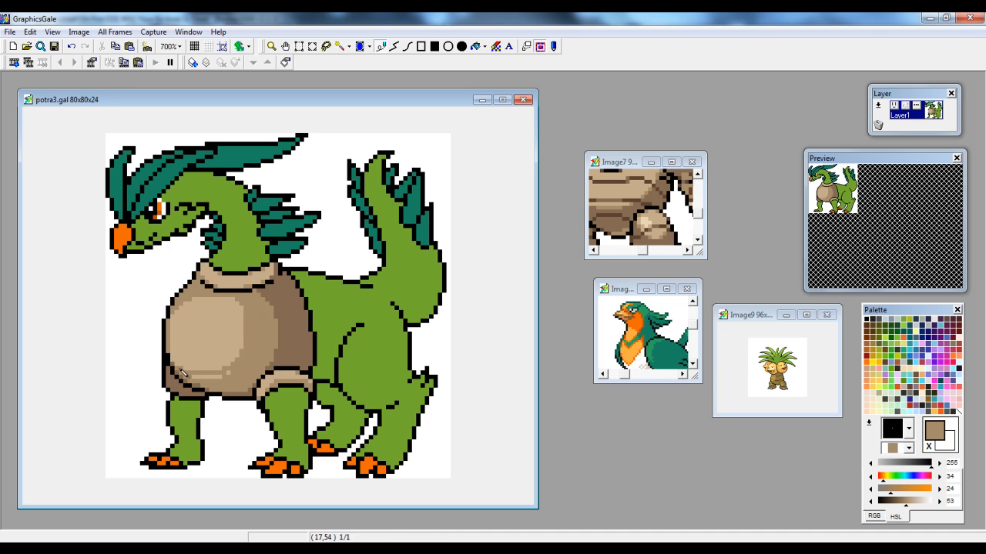
left_click_drag(197, 378, 236, 377)
right_click(239, 311)
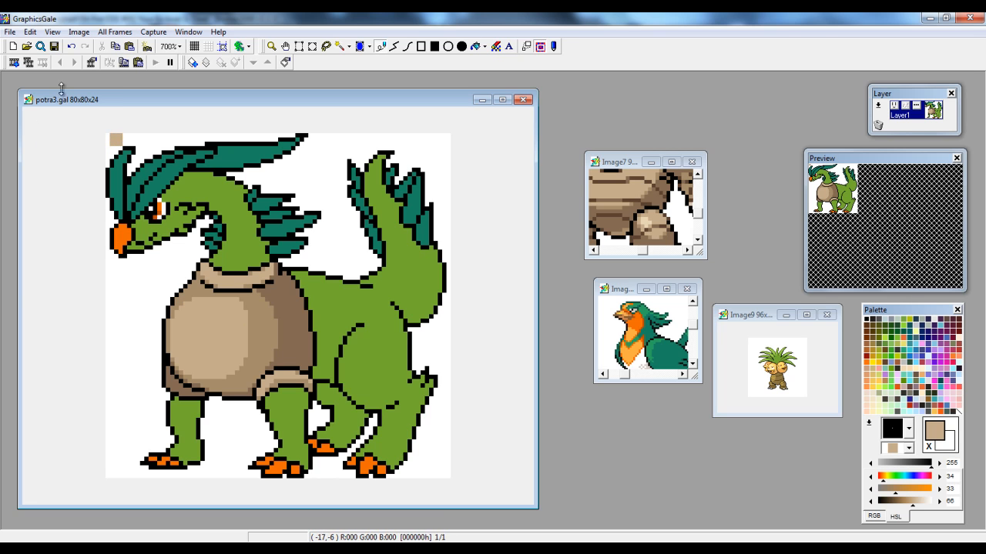
left_click(30, 32)
left_click(33, 48)
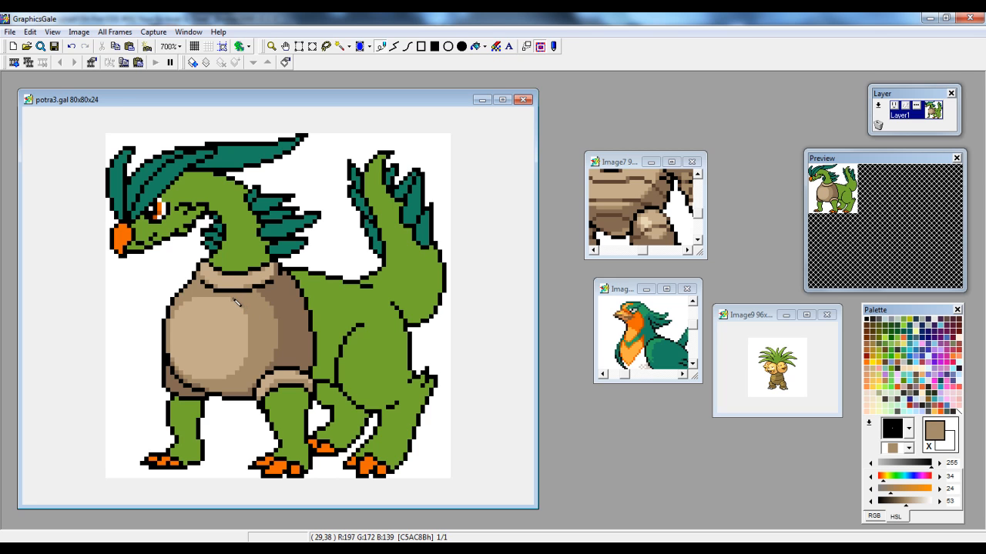
Round off the bottom of the chest highlight using light tan C5AC8B and medium tan A48B6A.
right_click(185, 327)
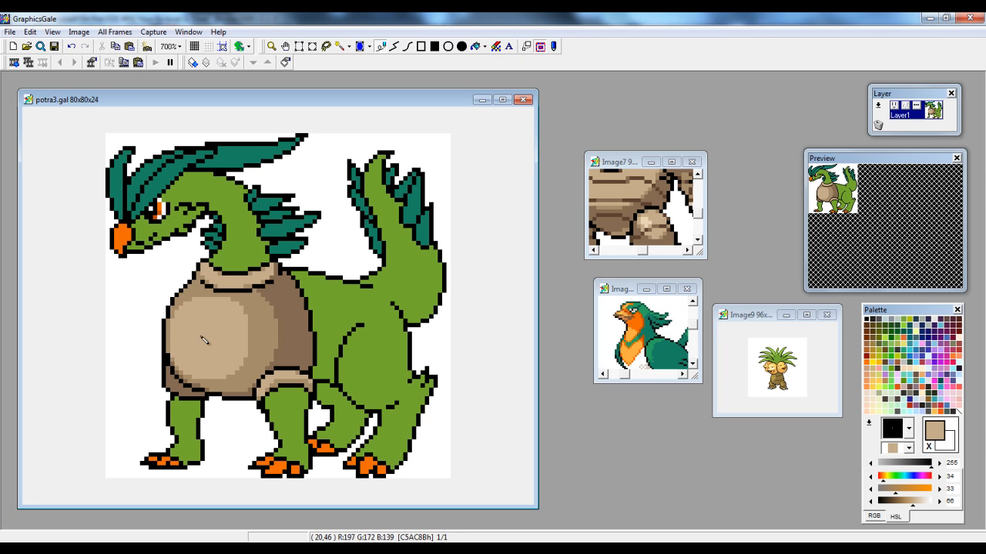
right_click(250, 358)
mouse_move(250, 358)
left_mouse_down()
mouse_move(223, 380)
mouse_move(193, 378)
left_mouse_up()
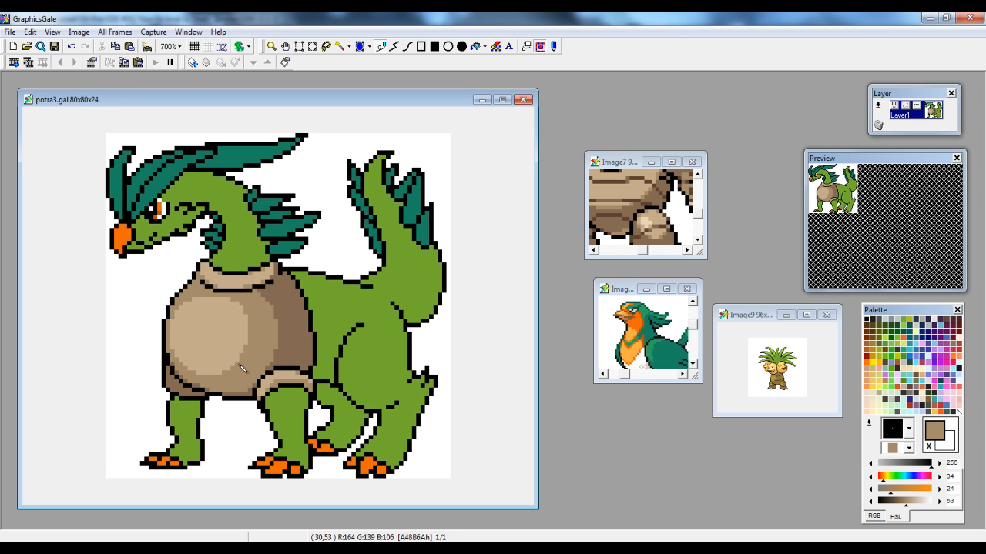
right_click(248, 353)
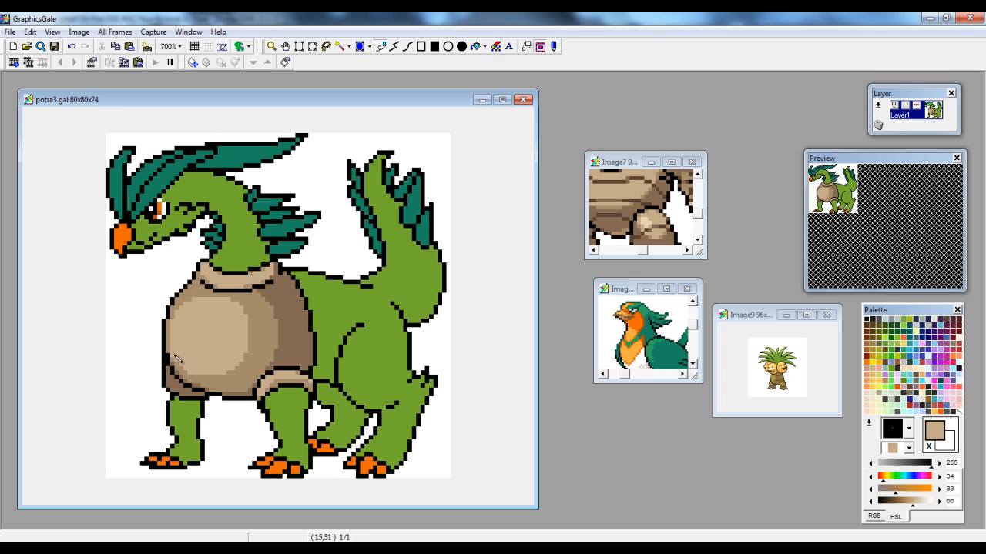
Touch up the chest shading beneath the collar and along its upper-left edge with medium tan A48B6A and dark brown 836A52.
right_click(256, 322)
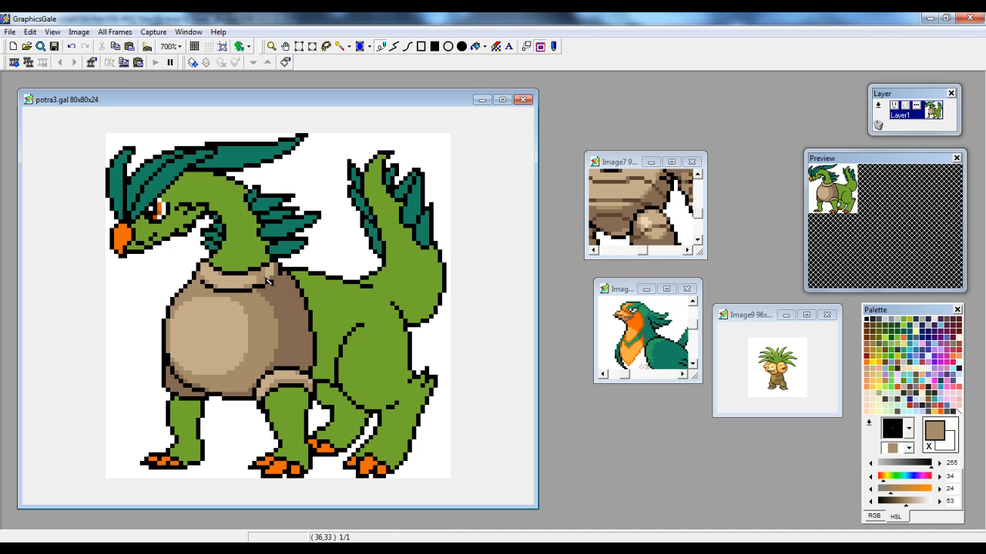
right_click(279, 273)
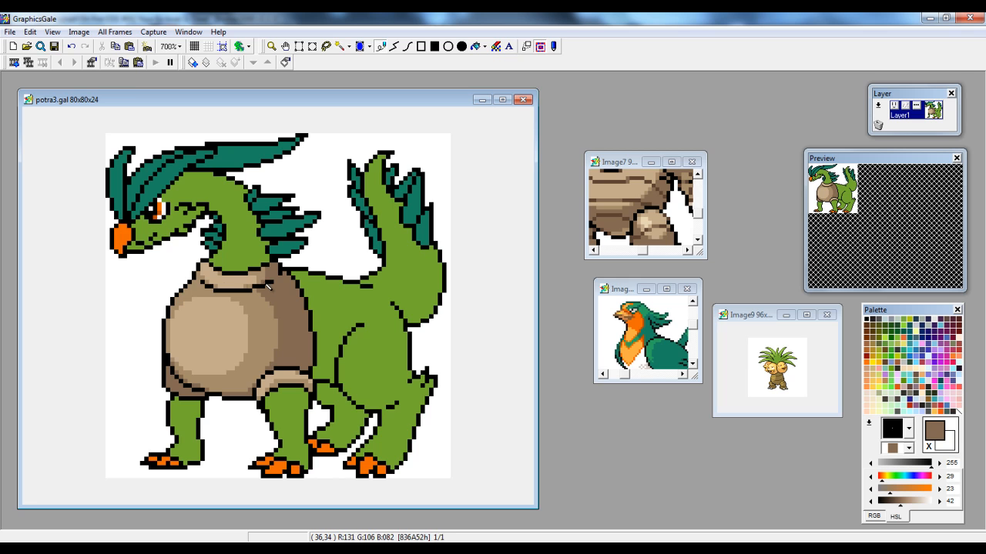
right_click(185, 300)
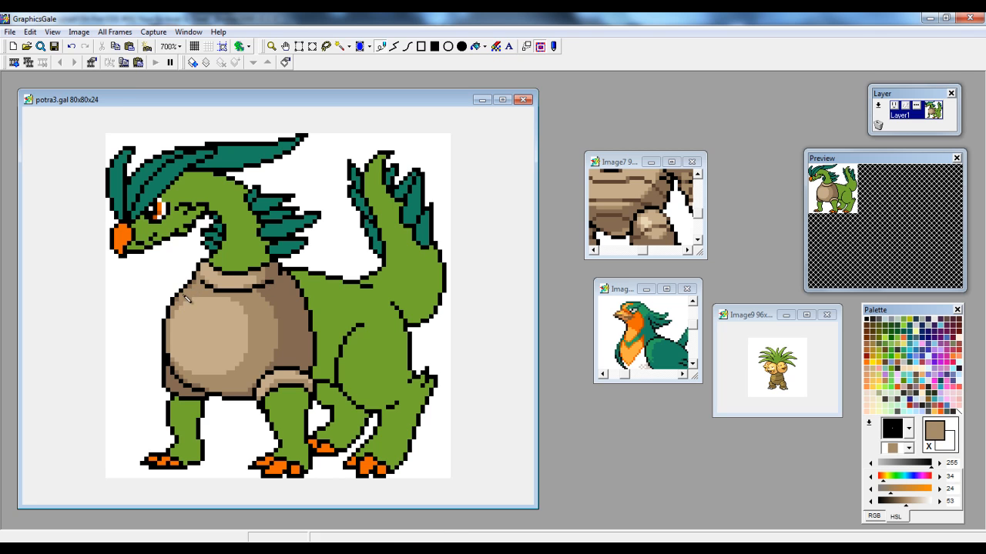
right_click(194, 290)
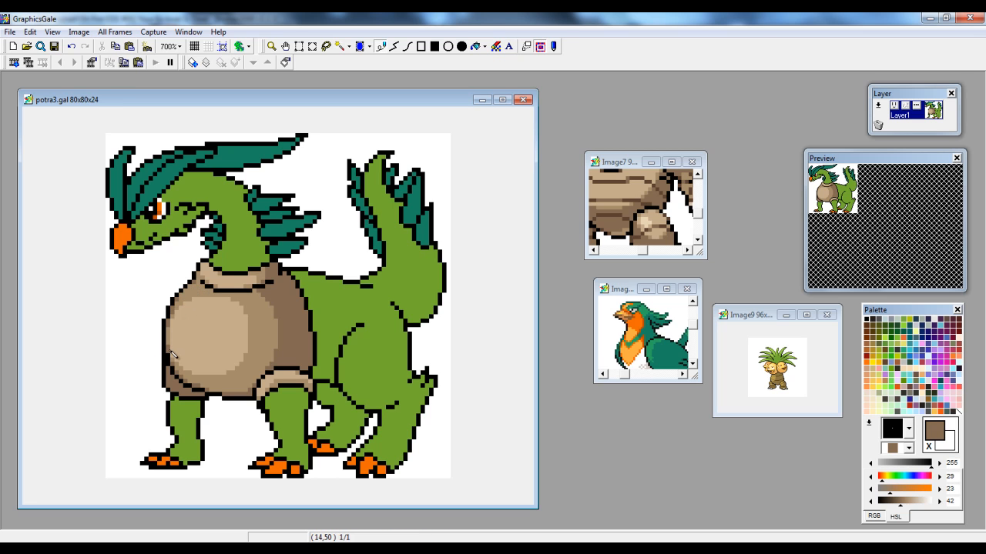
Darken the shell's lower edge beside the front leg with dark brown 836A52 and blend the boundary with medium tan A48B6A.
mouse_move(248, 392)
left_mouse_down()
mouse_move(224, 394)
mouse_move(251, 389)
left_mouse_up()
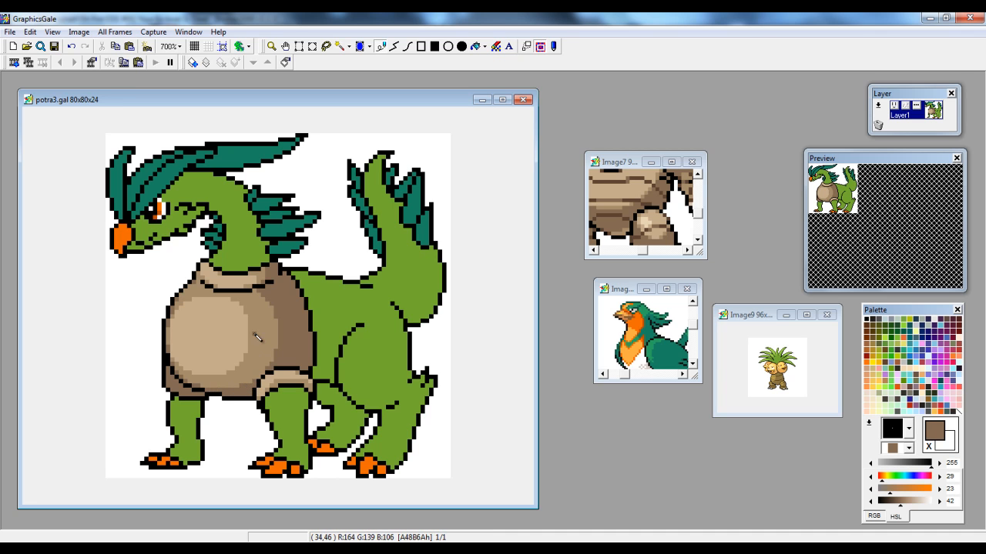
right_click(260, 377)
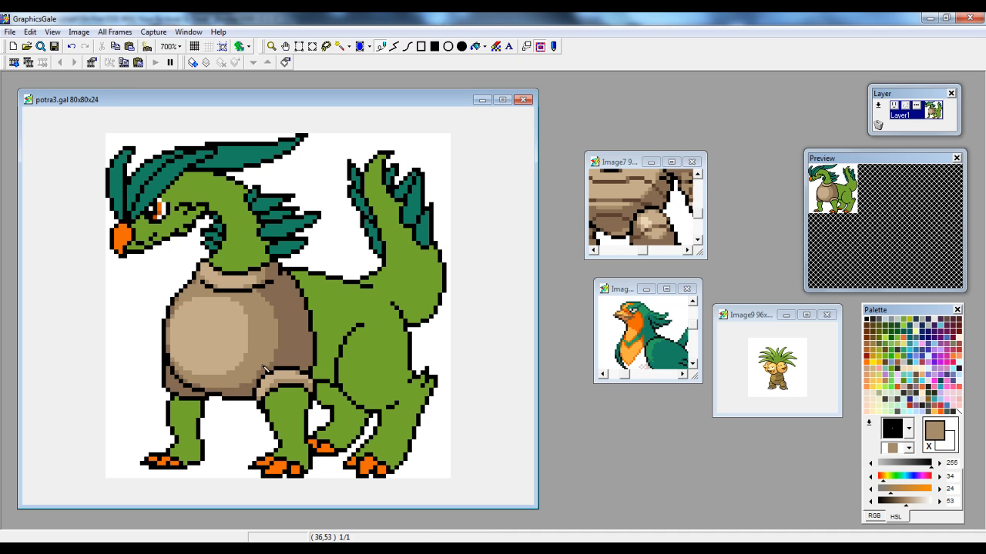
right_click(282, 367)
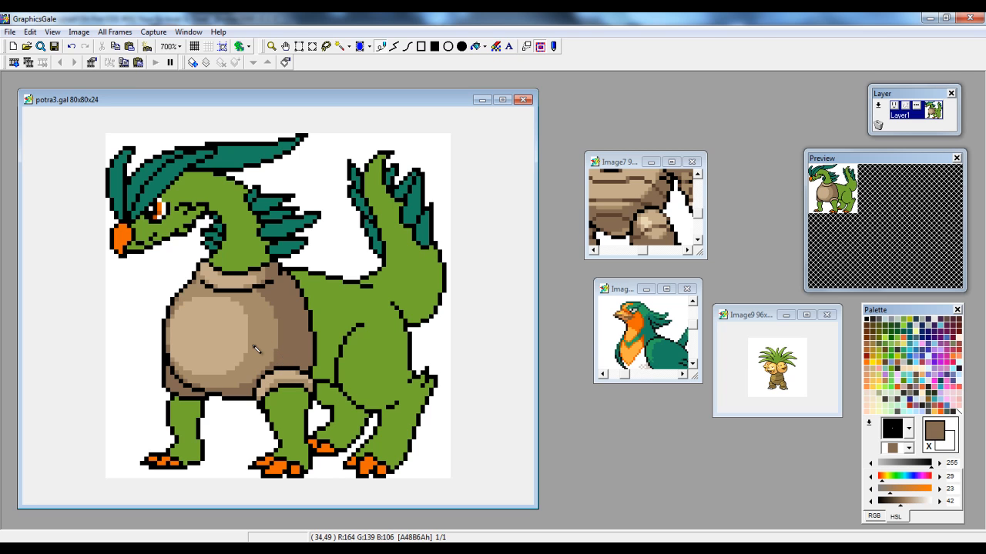
Refine the shading on the collar's right half using light tan C5AC8B and dark brown 836A52.
right_click(254, 290)
right_click(250, 286)
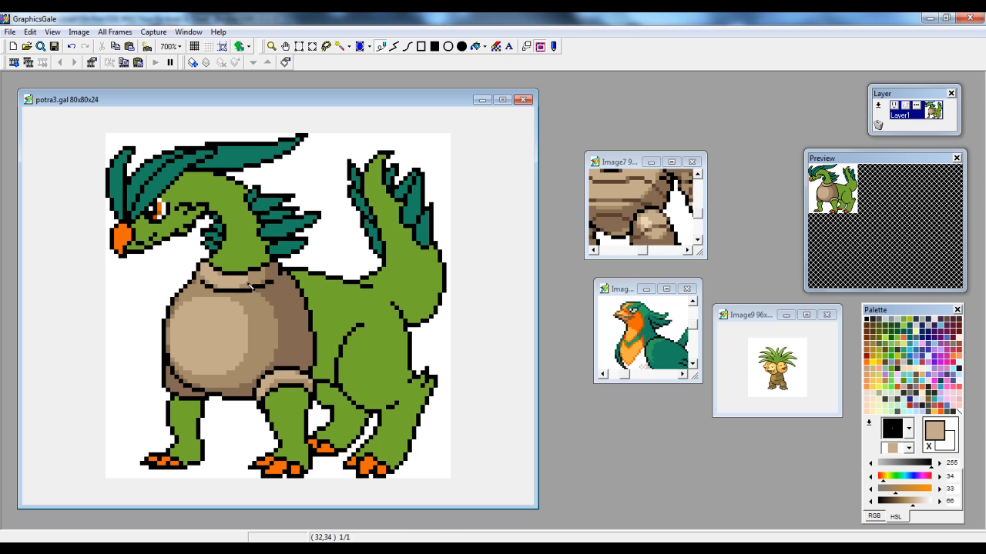
right_click(264, 274)
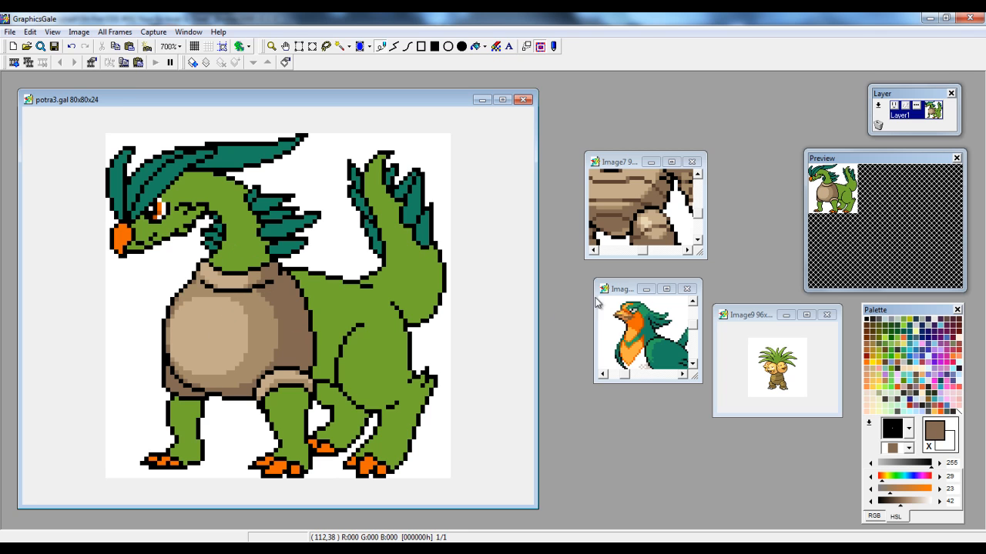
Fill the shell band above the front leg with medium tan A48B6A and paint a light tan C5AC8B highlight along it.
right_click(290, 385)
left_click(477, 46)
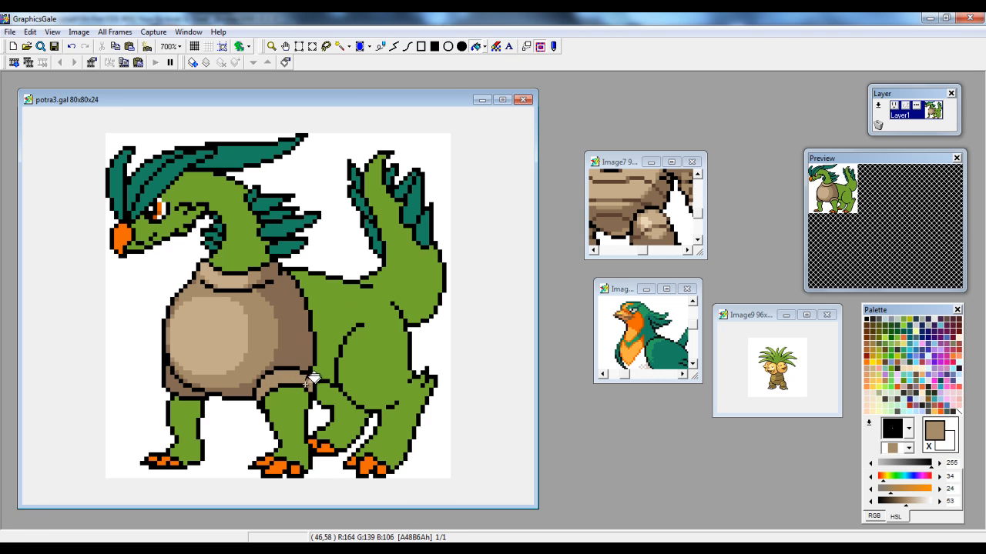
left_click(381, 48)
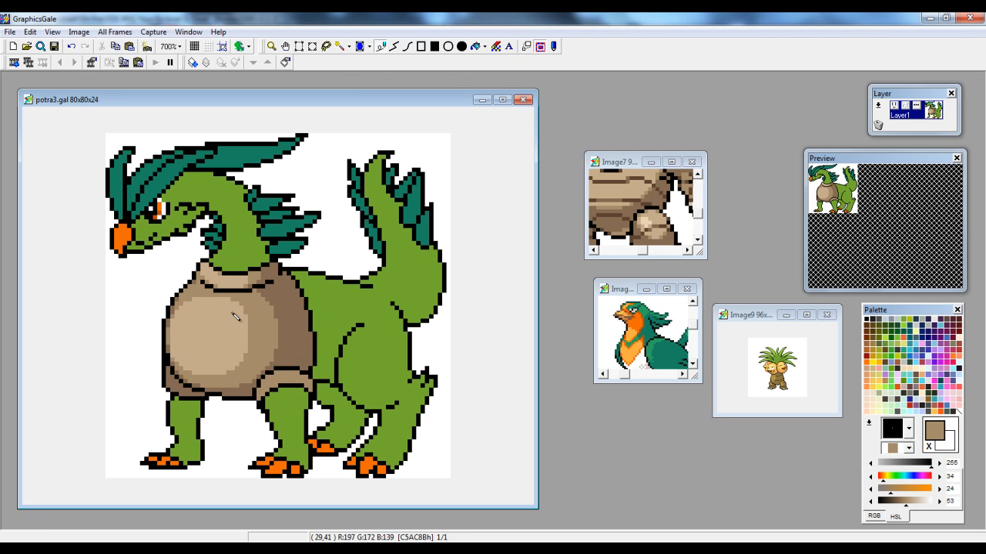
right_click(242, 318)
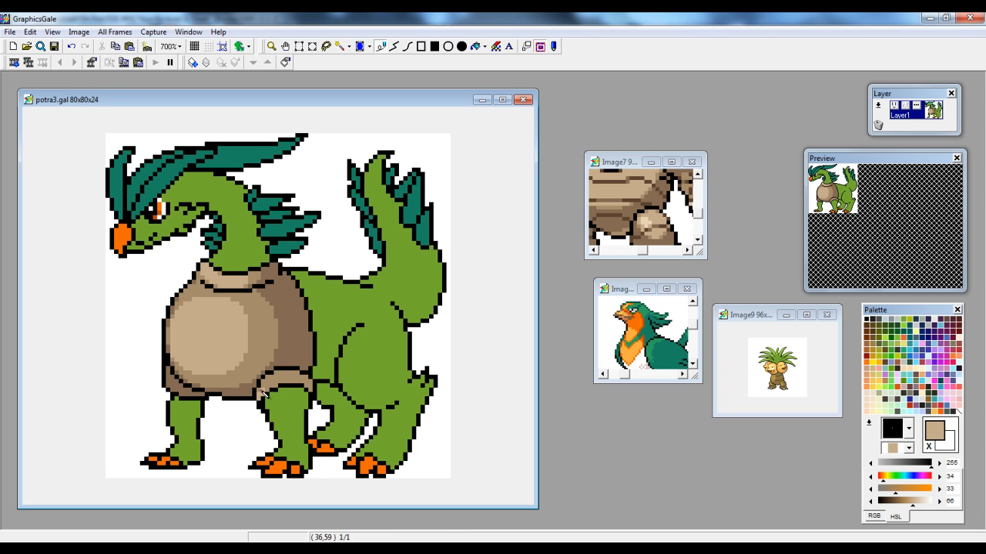
mouse_move(262, 392)
left_mouse_down()
mouse_move(277, 381)
mouse_move(304, 382)
left_mouse_up()
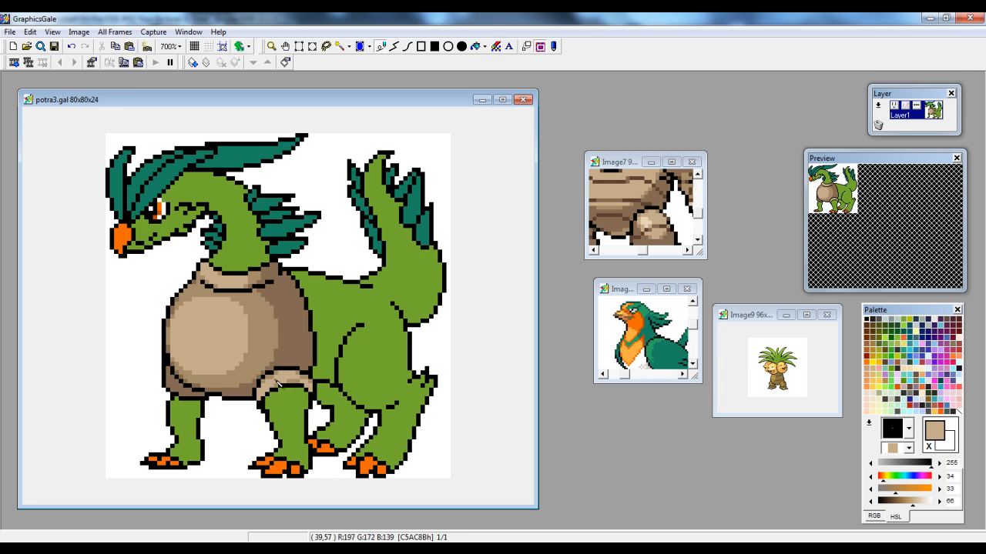
right_click(285, 385)
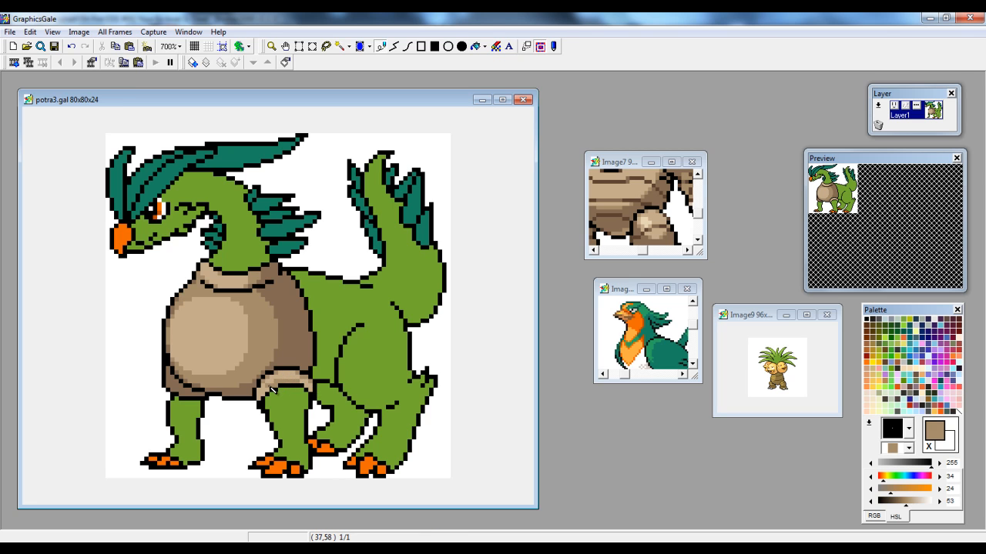
right_click(308, 385)
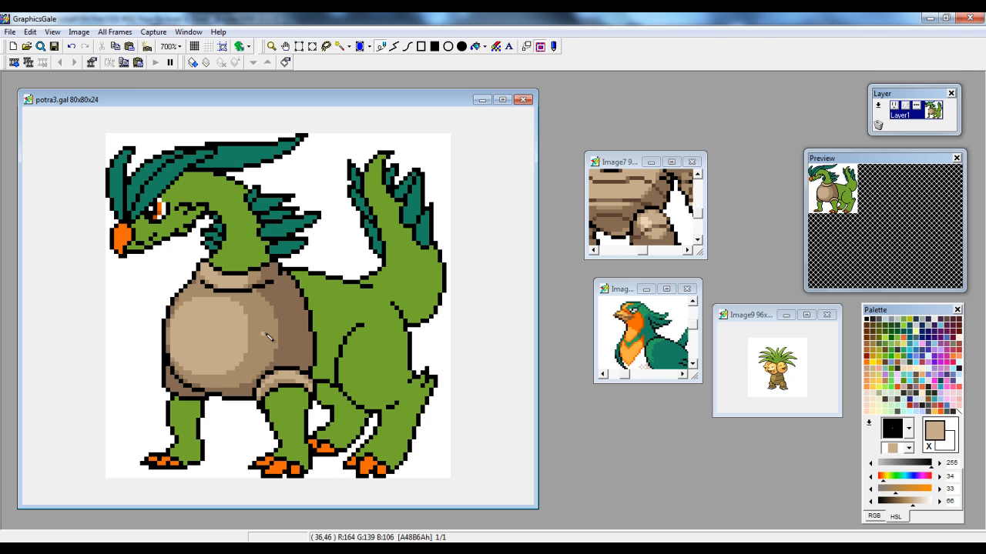
Shade the edges of the band above the front leg with dark brown 836A52 and rework its light tan C5AC8B highlight.
right_click(291, 338)
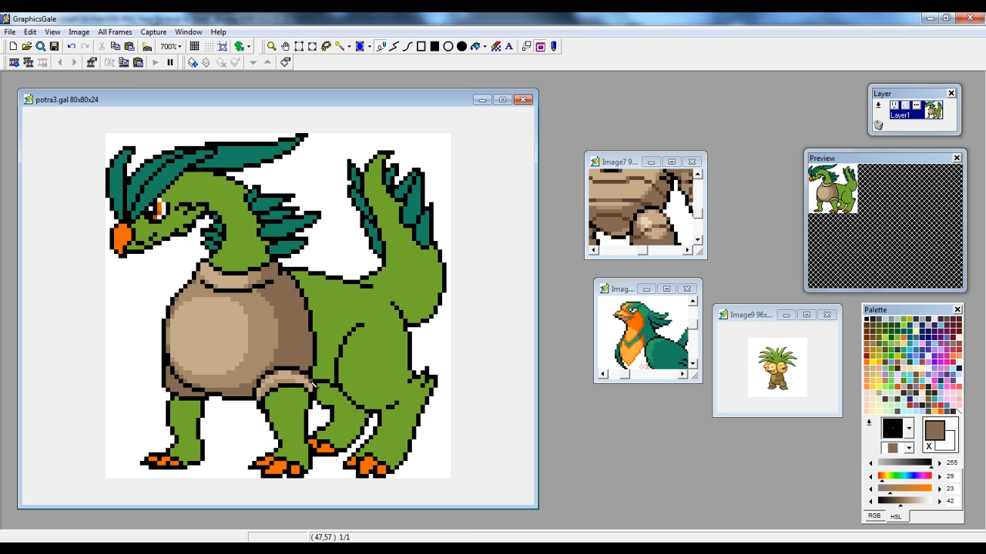
right_click(263, 394)
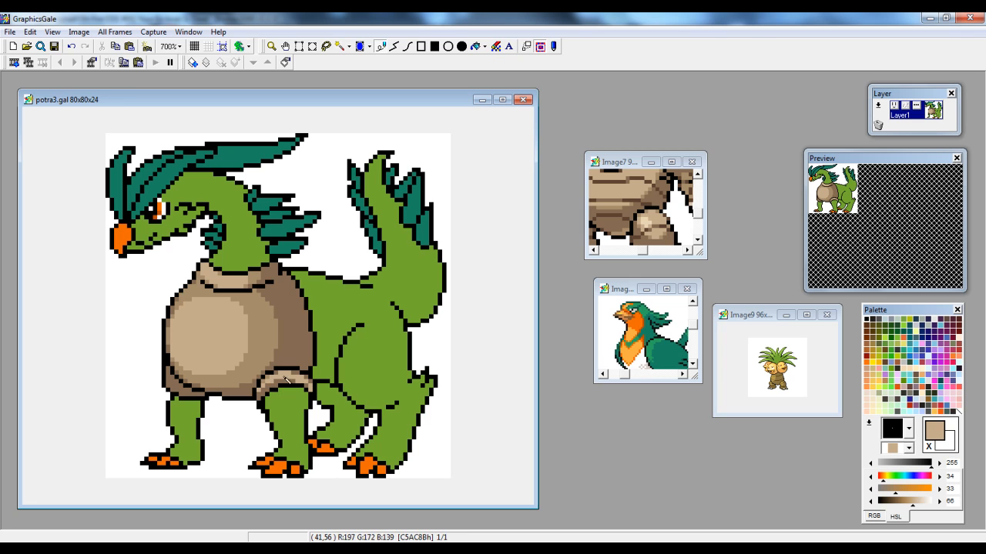
right_click(282, 378)
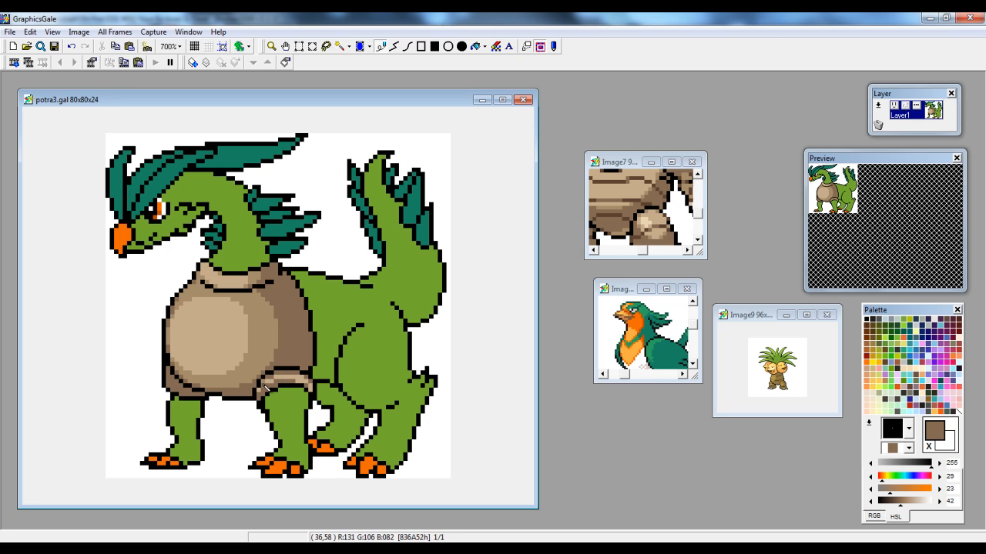
right_click(265, 384)
right_click(304, 385)
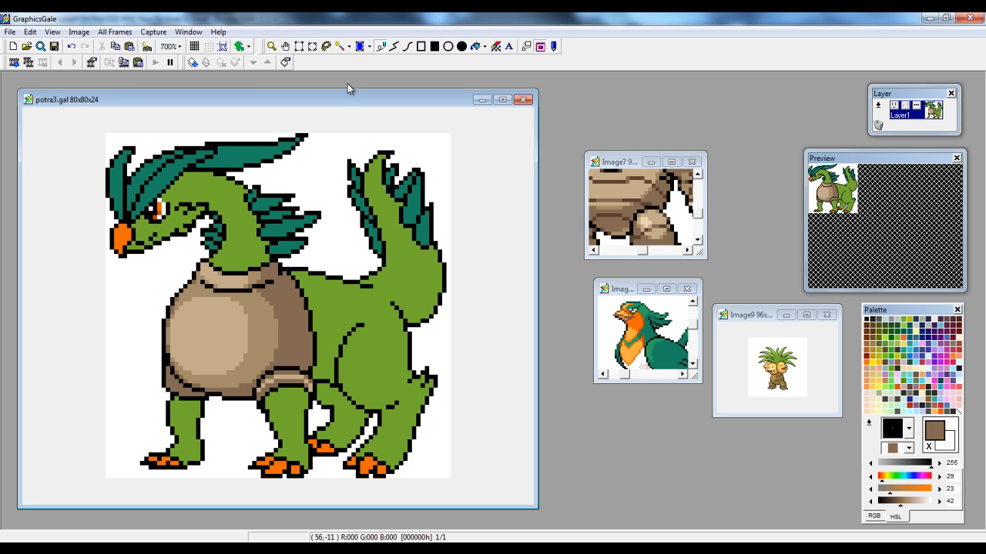
right_click(295, 378)
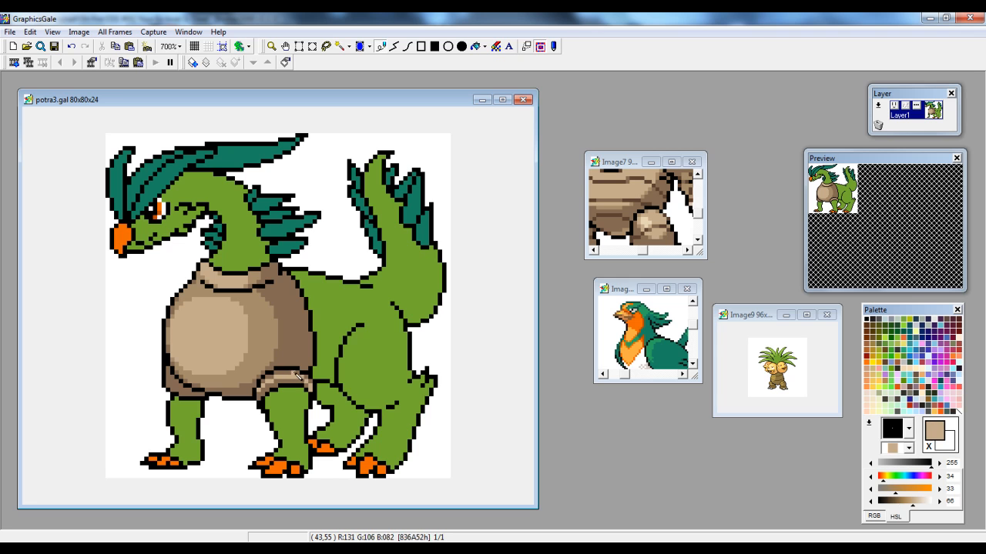
right_click(264, 352)
Refill the leg band's middle with medium tan A48B6A and paint a light tan C5AC8B highlight on its left part.
left_click(475, 46)
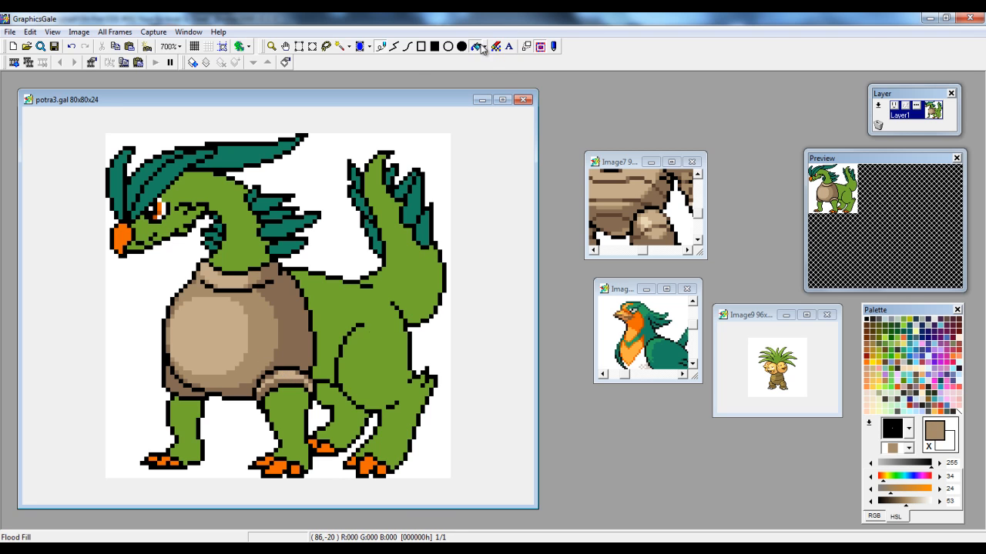
left_click(379, 47)
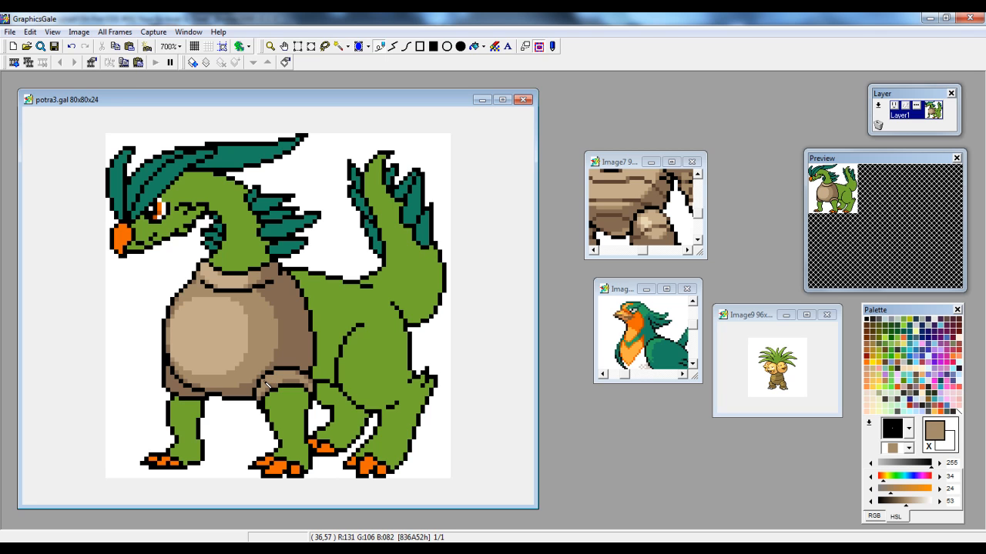
right_click(231, 335)
mouse_move(275, 375)
left_mouse_down()
mouse_move(286, 377)
mouse_move(271, 385)
left_mouse_up()
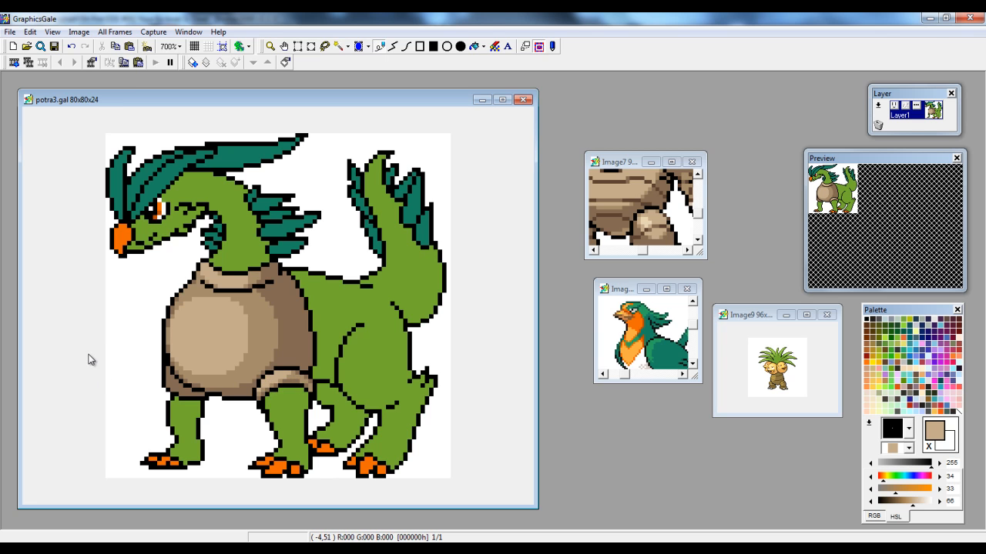
Add medium tan A48B6A to the shell's lower-left rim and smooth the collar's left end with light tan C5AC8B and medium tan.
right_click(172, 389)
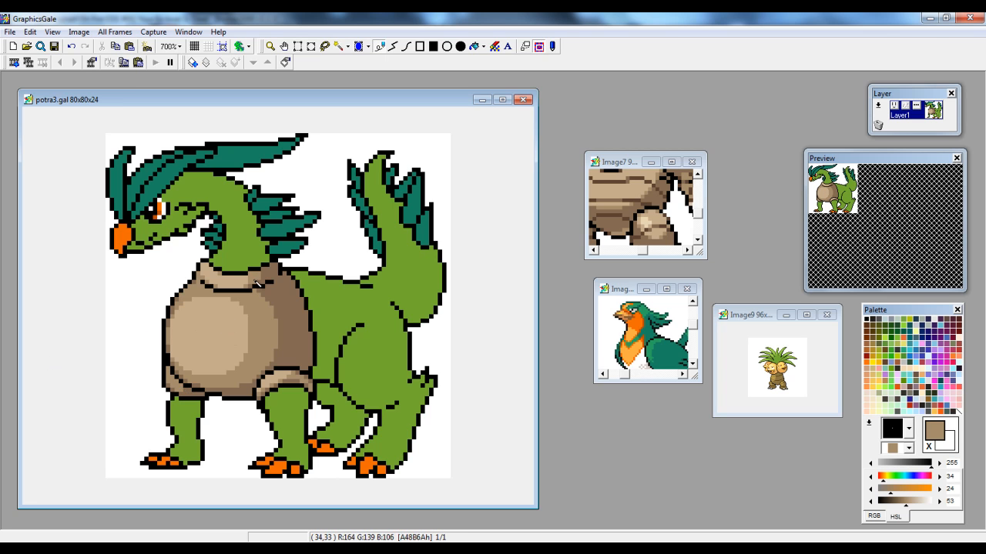
right_click(207, 283)
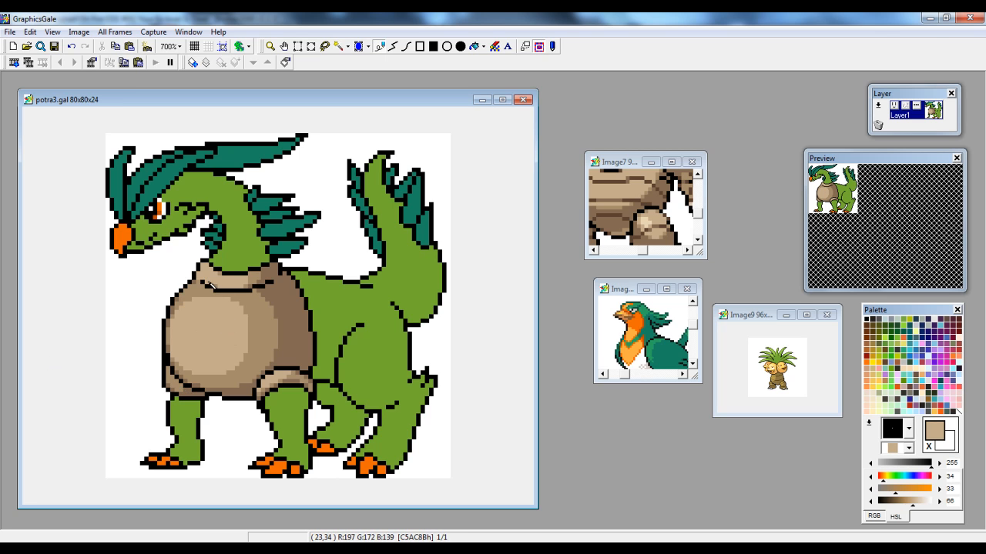
right_click(201, 278)
right_click(206, 283)
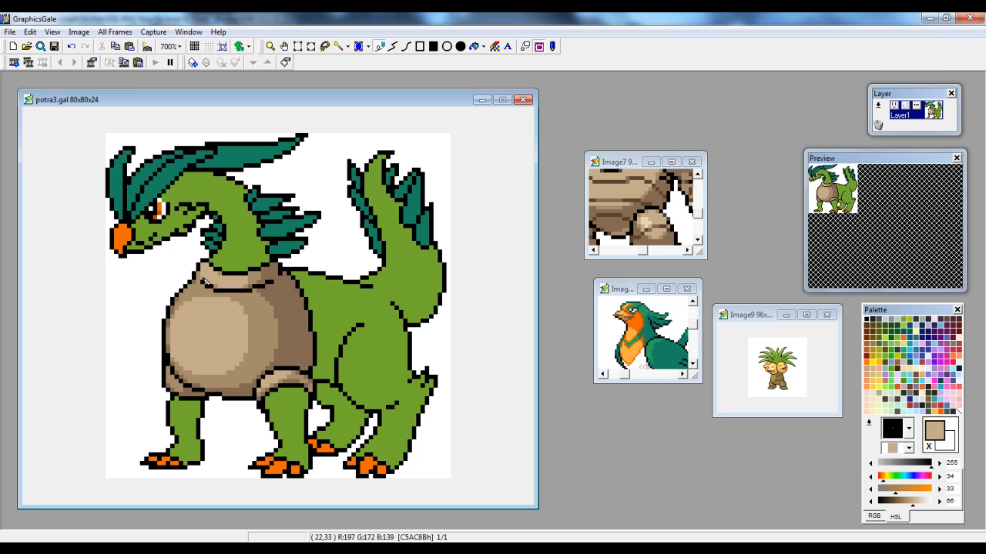
right_click(201, 280)
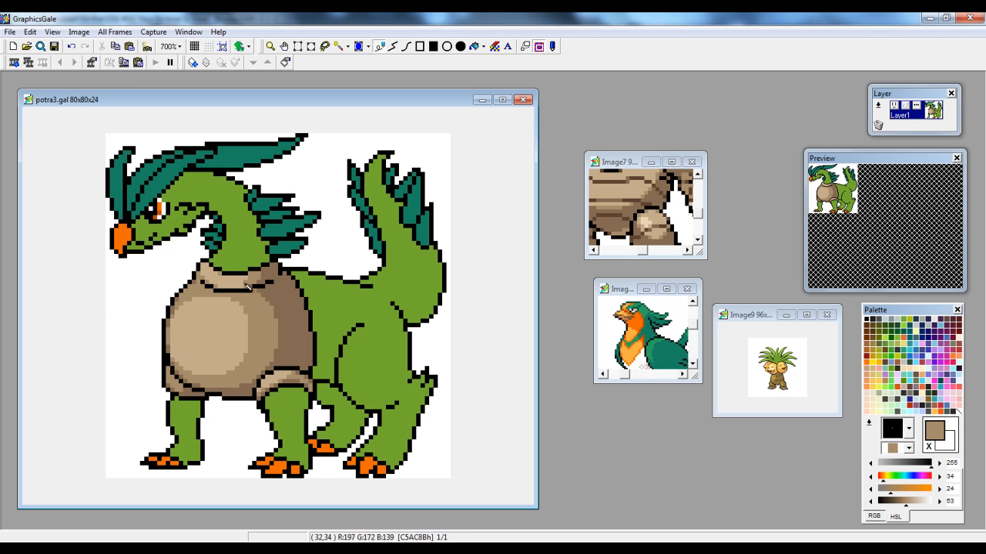
right_click(285, 309)
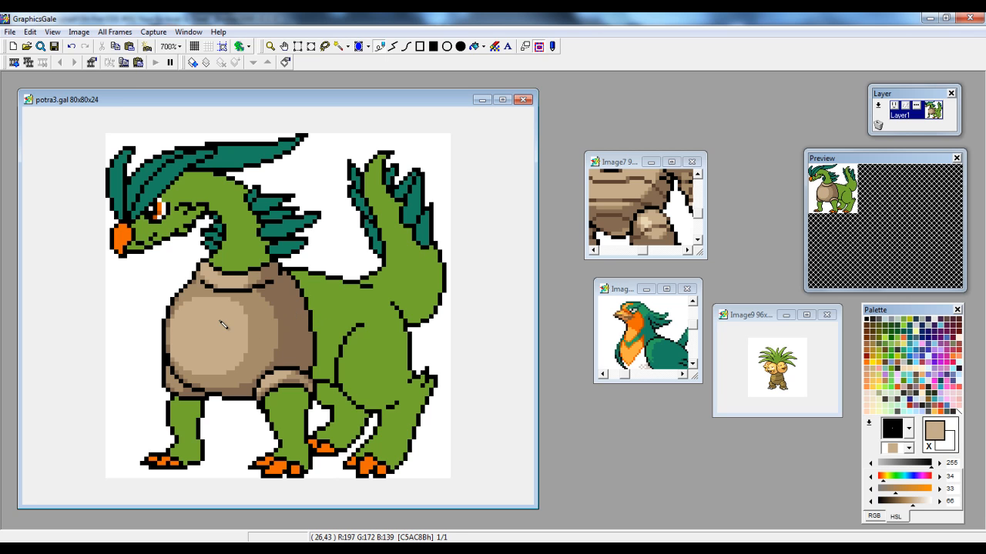
Sample light green 9CD54A from the palm-tree reference sprite's leaves and paint a highlight on the dragon's cheek.
left_click(739, 317)
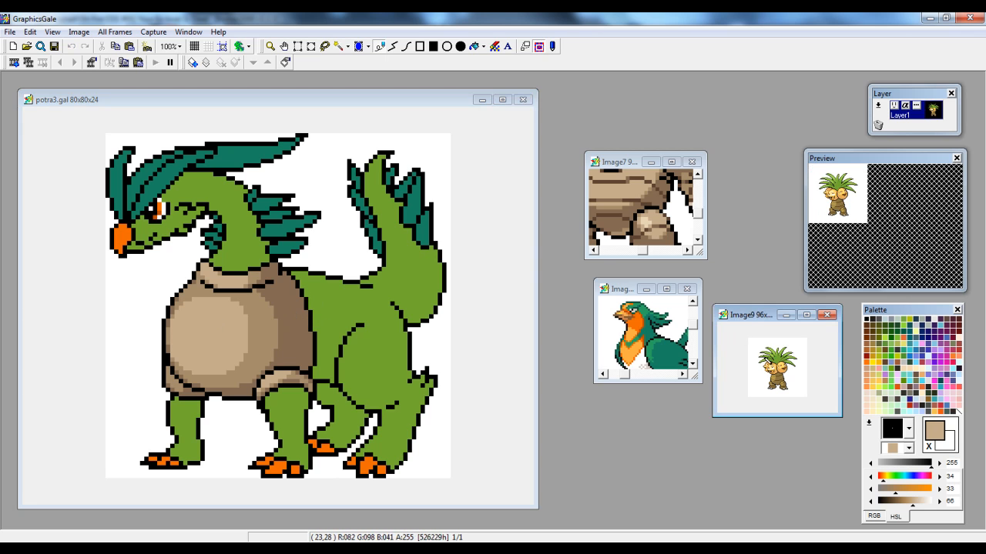
right_click(770, 351)
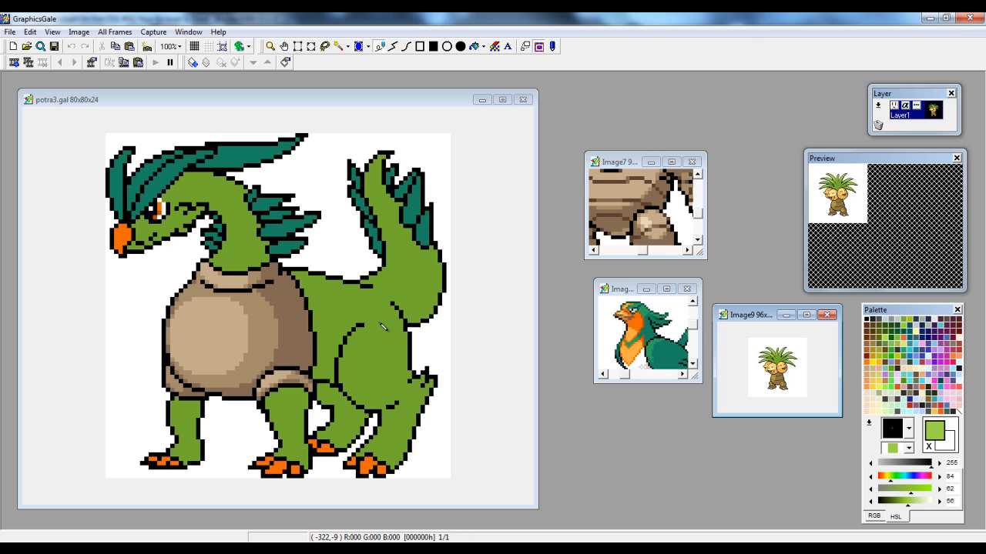
left_click(181, 220)
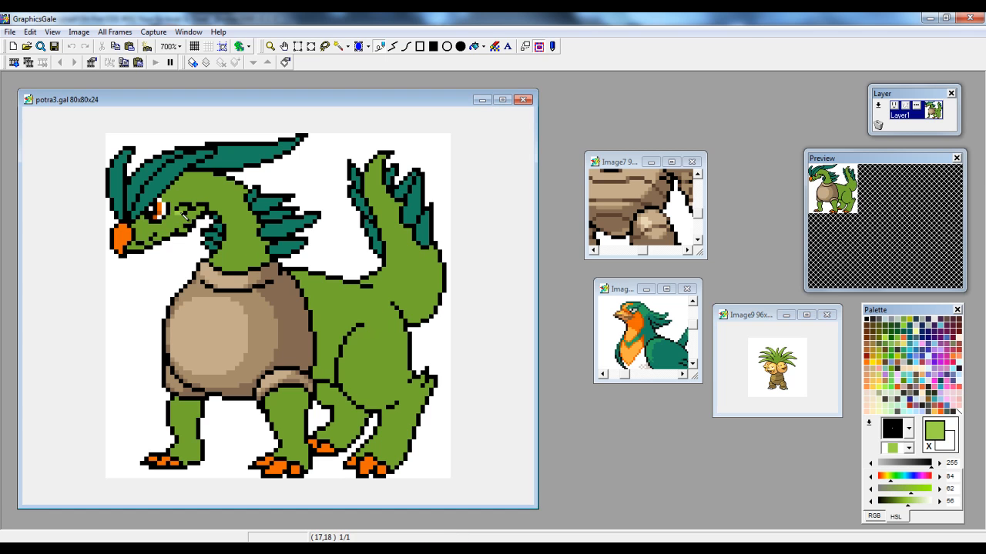
left_click(191, 217)
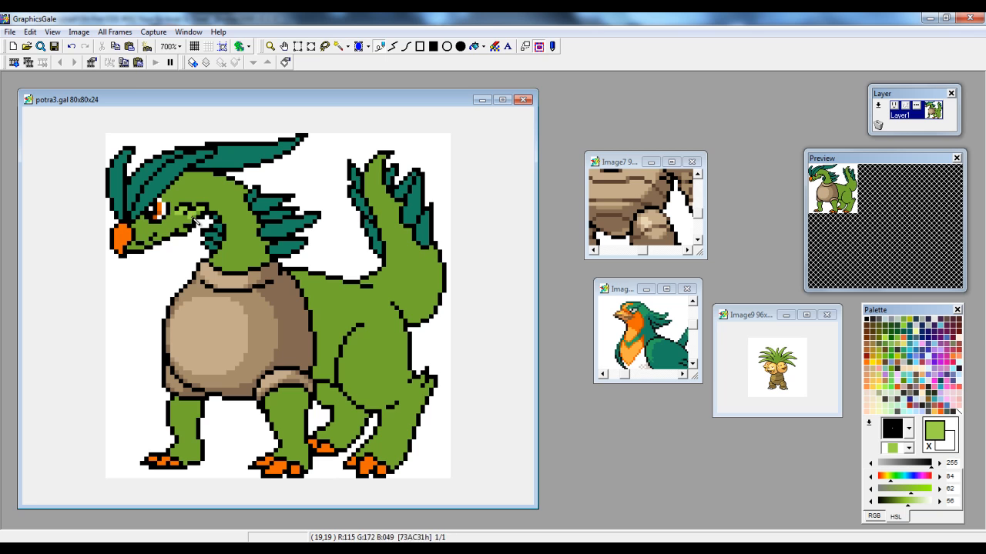
left_click(197, 219)
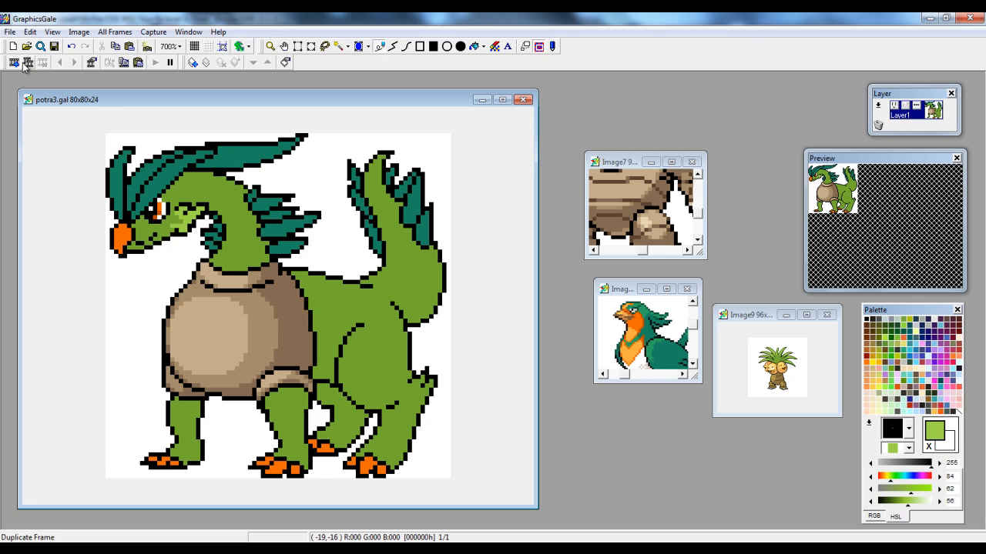
Undo the last green stroke and extend the light green 9CD54A highlight from the cheek along the jaw.
left_click(30, 32)
left_click(47, 46)
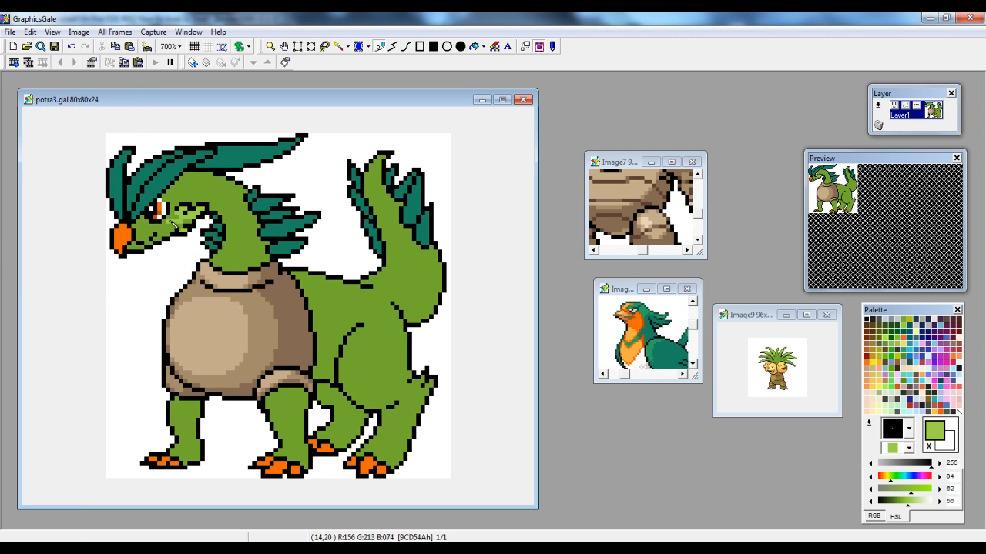
left_click(178, 222)
left_click_drag(177, 227, 160, 236)
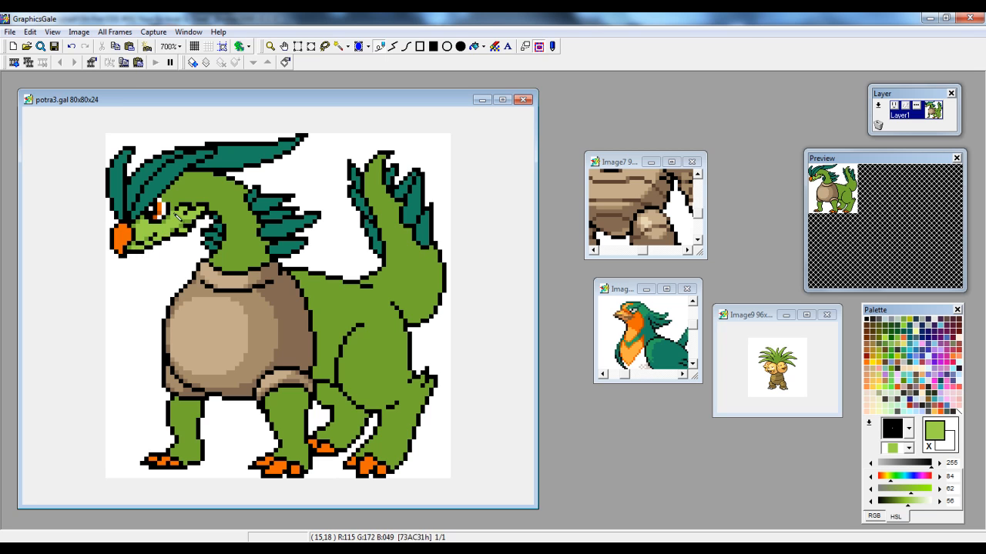
Resample light green 9CD54A and paint a highlight on the dragon's forehead above and behind the eye.
right_click(218, 308)
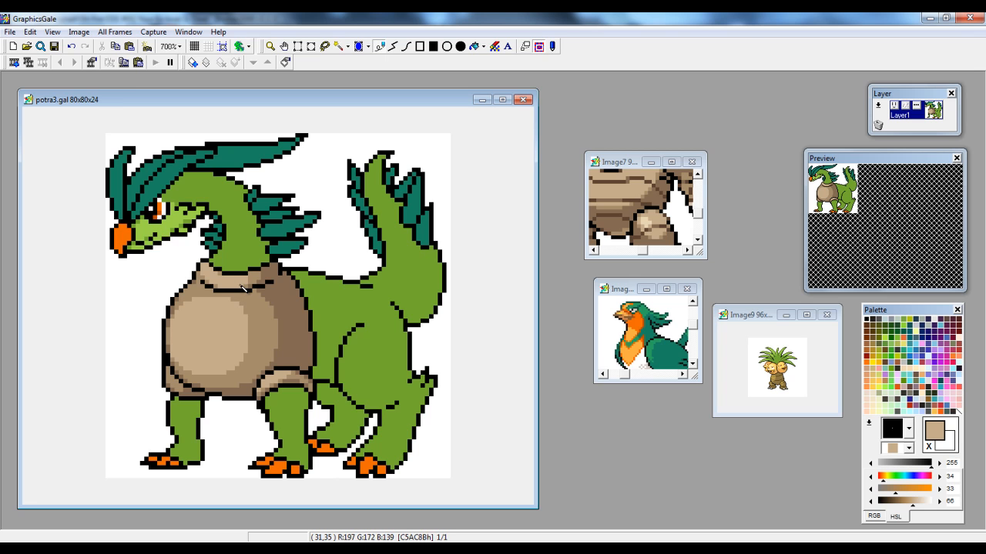
right_click(178, 214)
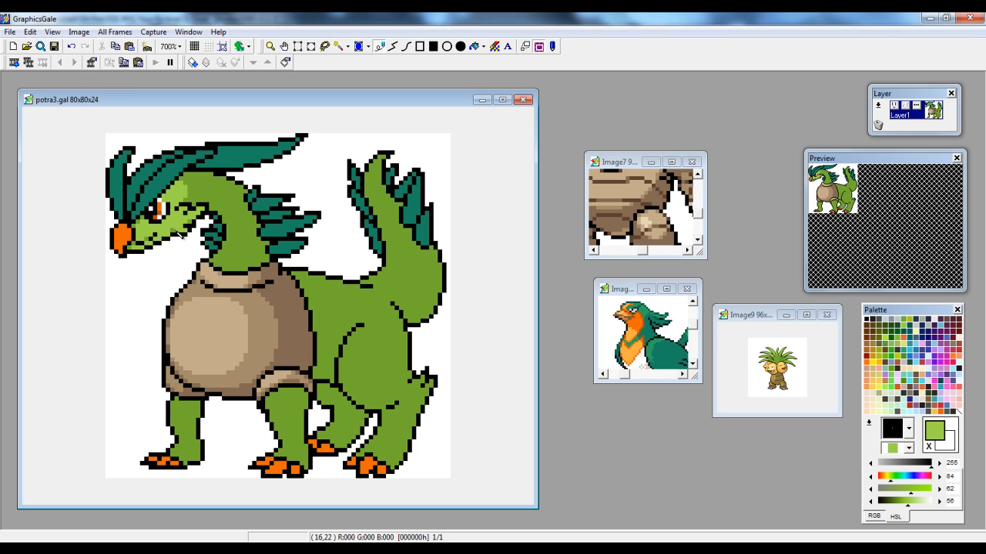
right_click(179, 236)
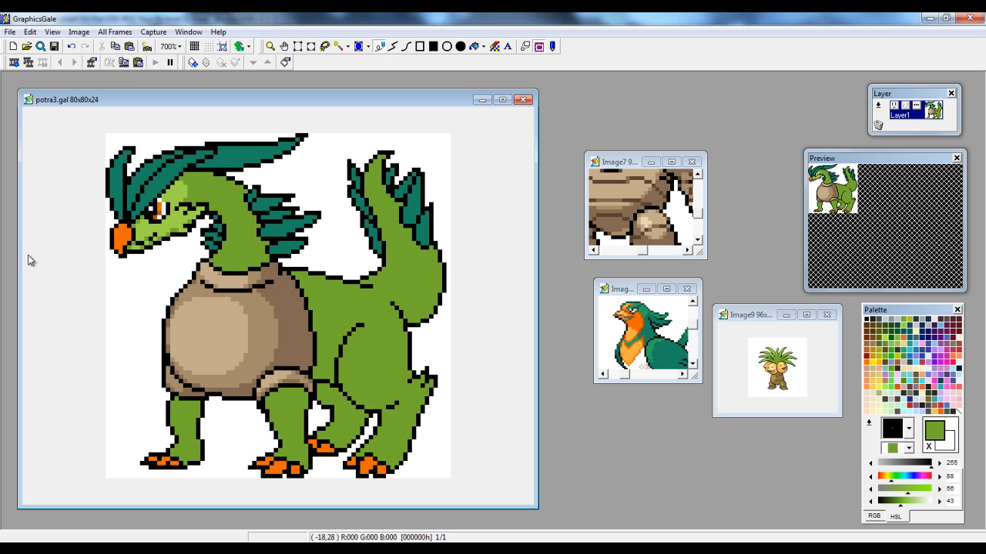
Paint a light green 9CD54A highlight down the dragon's neck and cover its upper part with base green 73AC31.
right_click(181, 199)
mouse_move(224, 204)
left_mouse_down()
mouse_move(235, 240)
mouse_move(223, 266)
mouse_move(231, 223)
mouse_move(221, 206)
mouse_move(235, 219)
mouse_move(229, 268)
mouse_move(228, 259)
left_mouse_up()
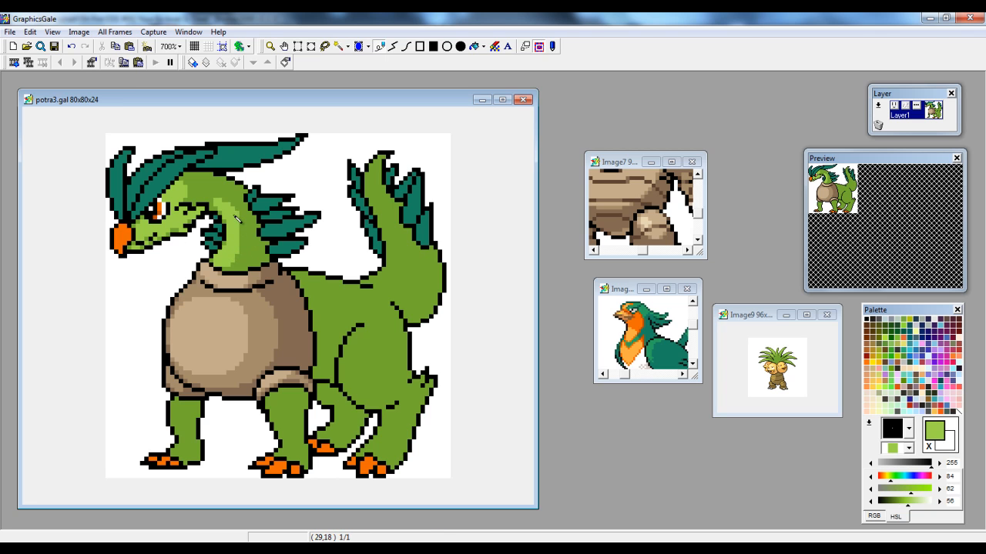
mouse_move(245, 228)
left_mouse_down()
mouse_move(231, 272)
mouse_move(247, 220)
left_mouse_up()
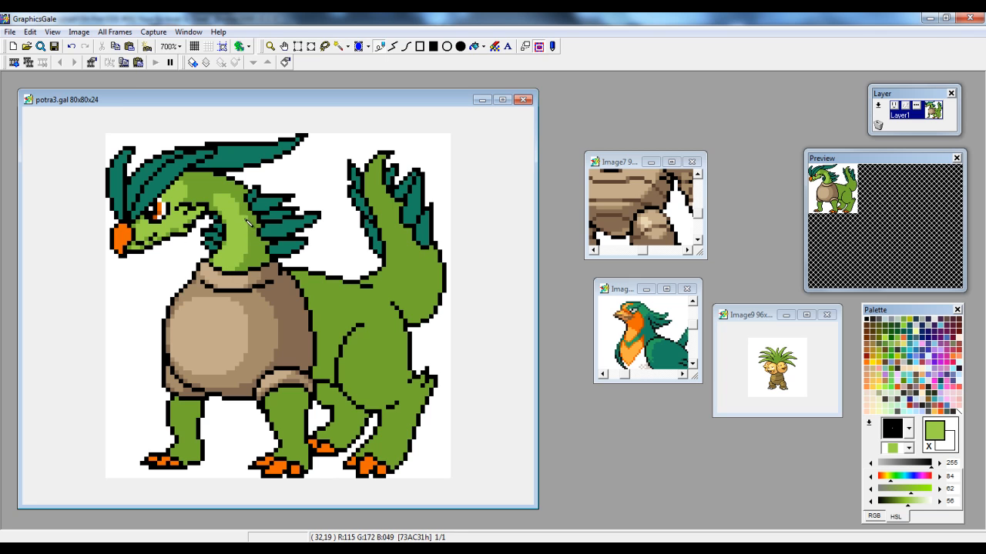
right_click(207, 198)
right_click(231, 206)
right_click(223, 204)
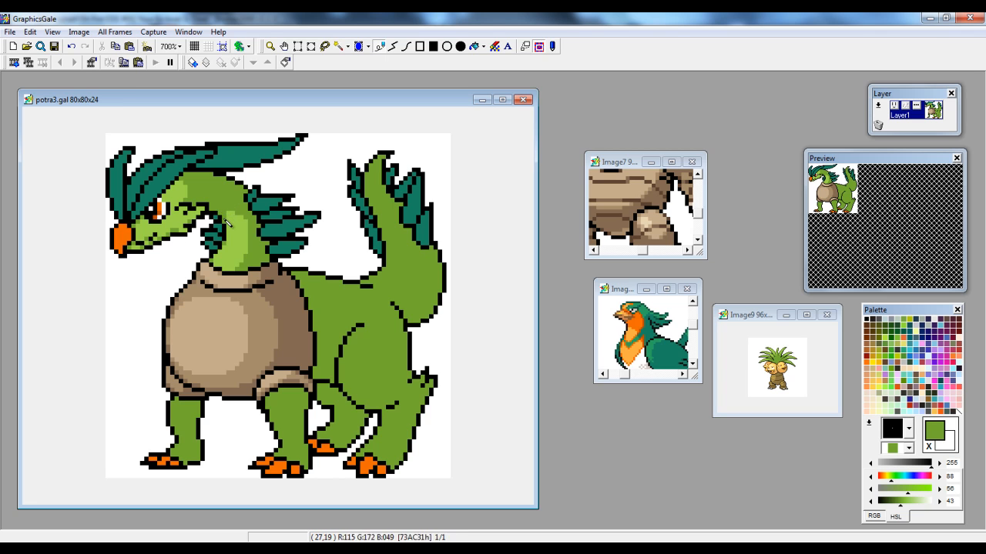
Extend the light green 9CD54A highlight up around the neck's bend to the back of the head.
right_click(215, 210)
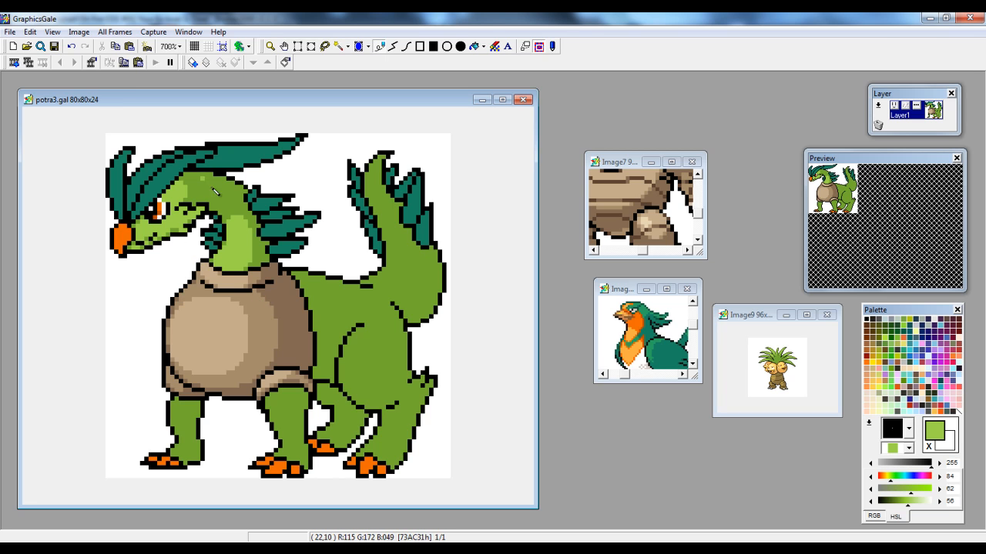
mouse_move(234, 215)
left_mouse_down()
mouse_move(219, 202)
mouse_move(227, 197)
mouse_move(243, 223)
left_mouse_up()
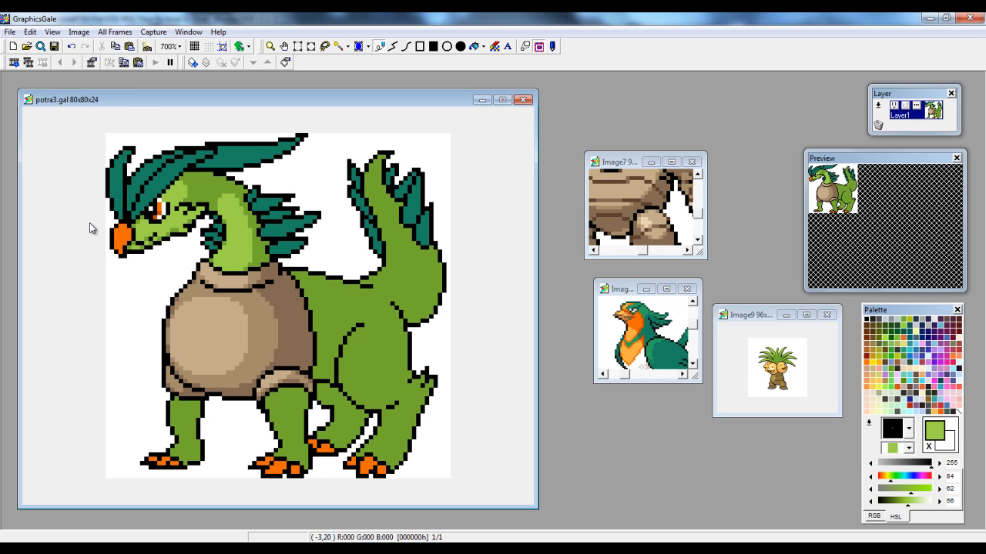
mouse_move(191, 197)
left_mouse_down()
mouse_move(227, 208)
mouse_move(191, 198)
mouse_move(206, 195)
mouse_move(224, 206)
mouse_move(196, 202)
left_mouse_up()
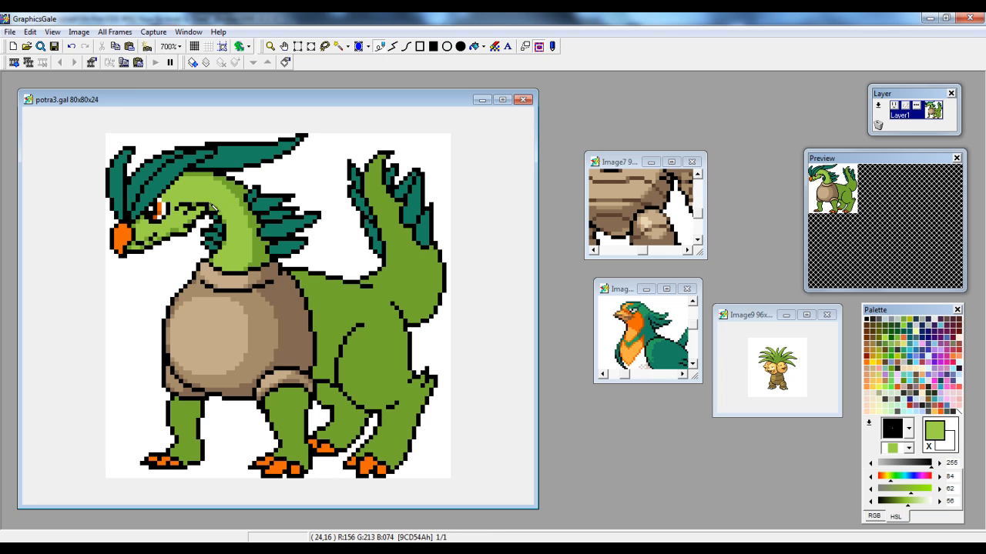
right_click(212, 208)
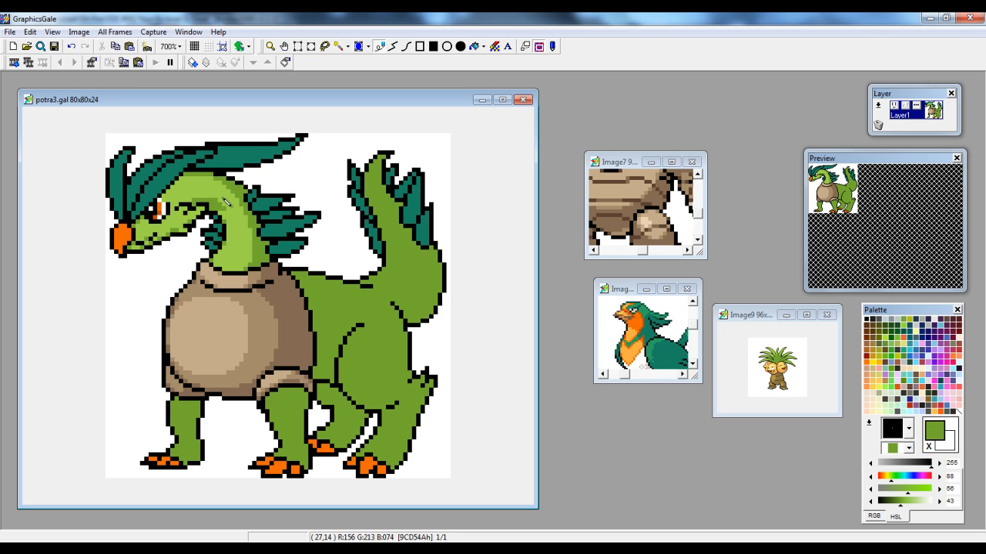
right_click(224, 209)
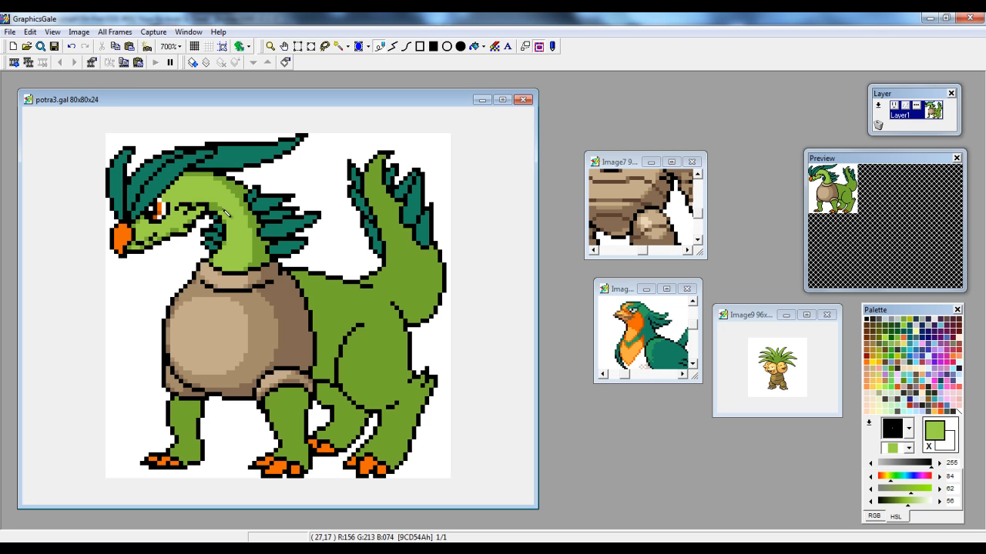
Recolour the neck's bend with base green 73AC31, separating the head and lower-neck highlights, and smooth the lower highlight's edge.
right_click(220, 212)
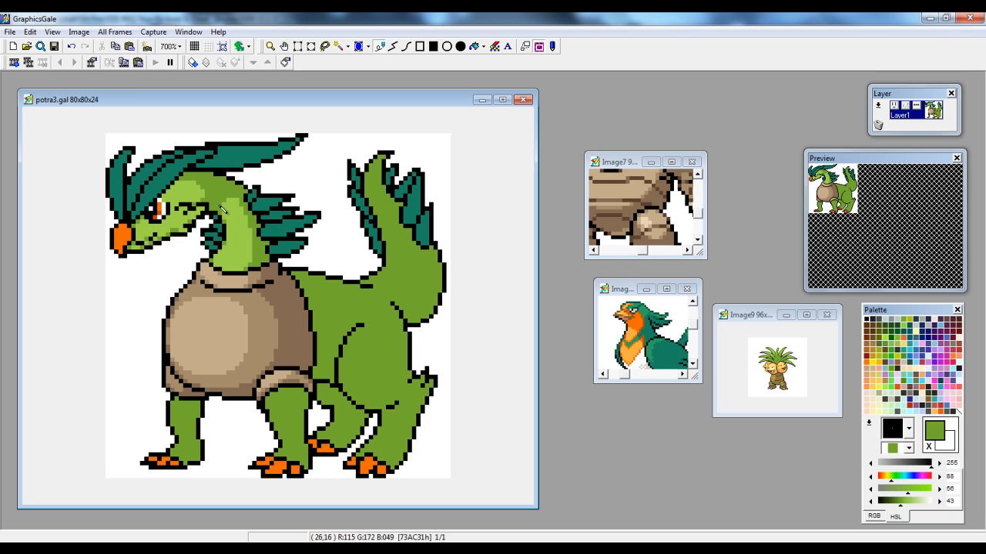
right_click(235, 220)
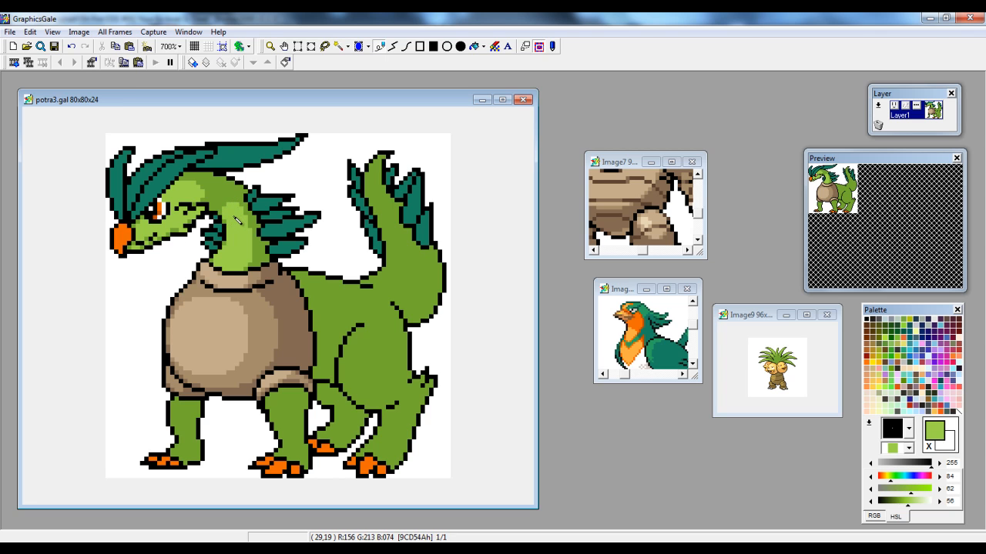
right_click(229, 207)
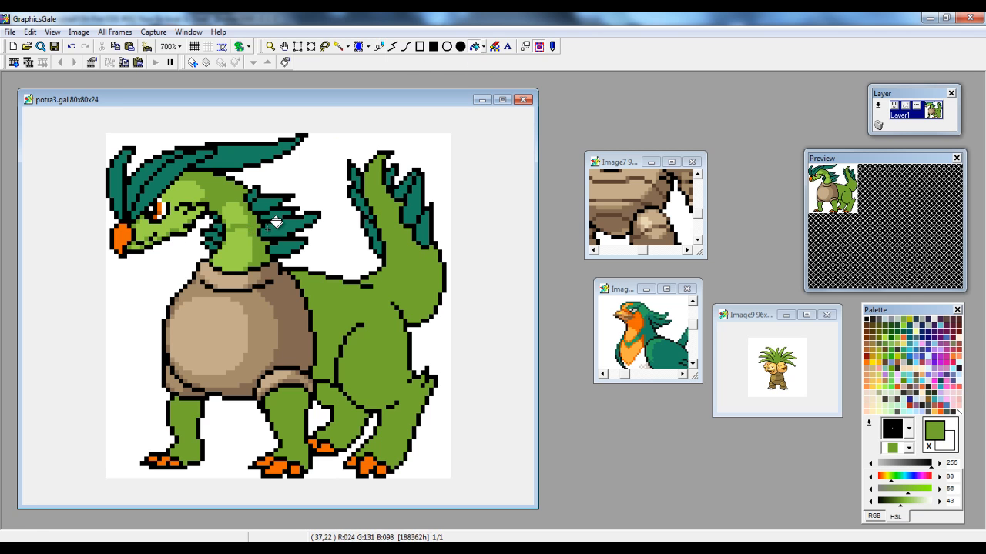
right_click(238, 241)
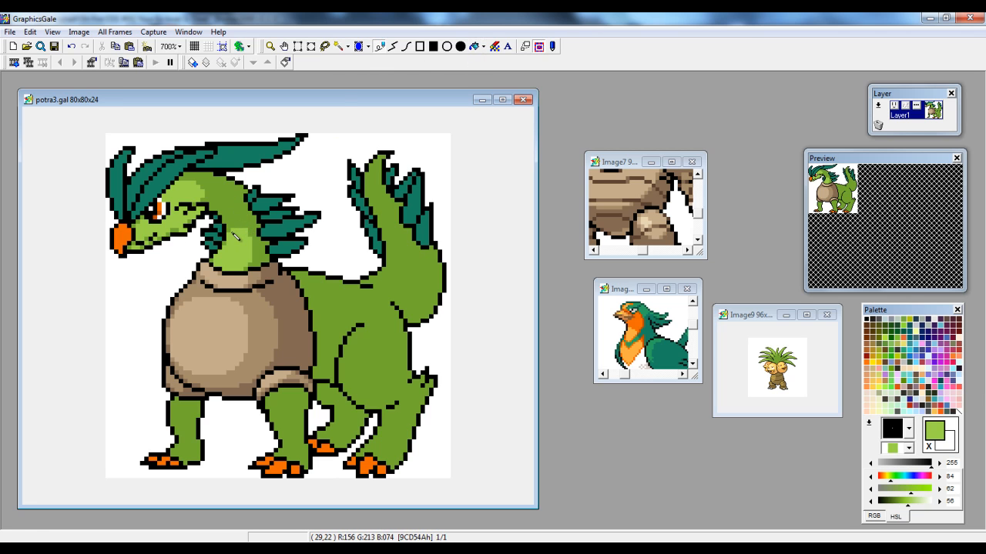
right_click(250, 245)
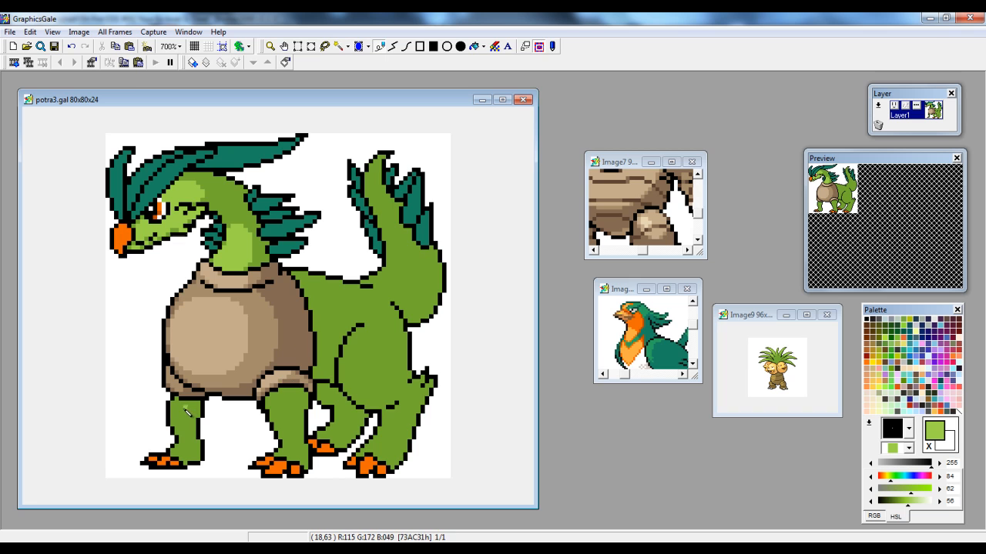
Paint light green 9CD54A highlights on both front legs and feet, undoing stray strokes and separating the ankle with base green 73AC31.
left_click_drag(185, 410, 180, 419)
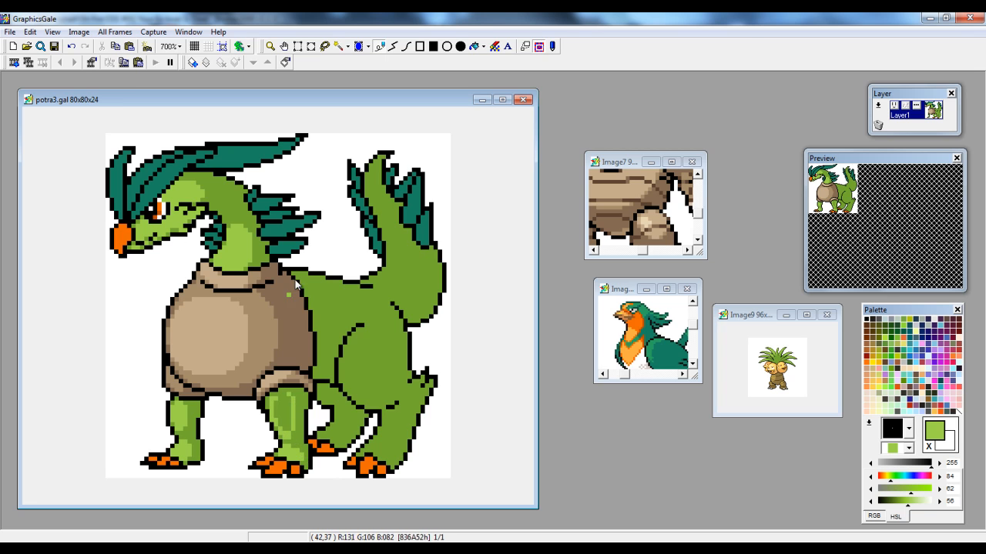
right_click(295, 439)
right_click(291, 433)
key("ctrl+z")
key("ctrl+z")
key("ctrl+z")
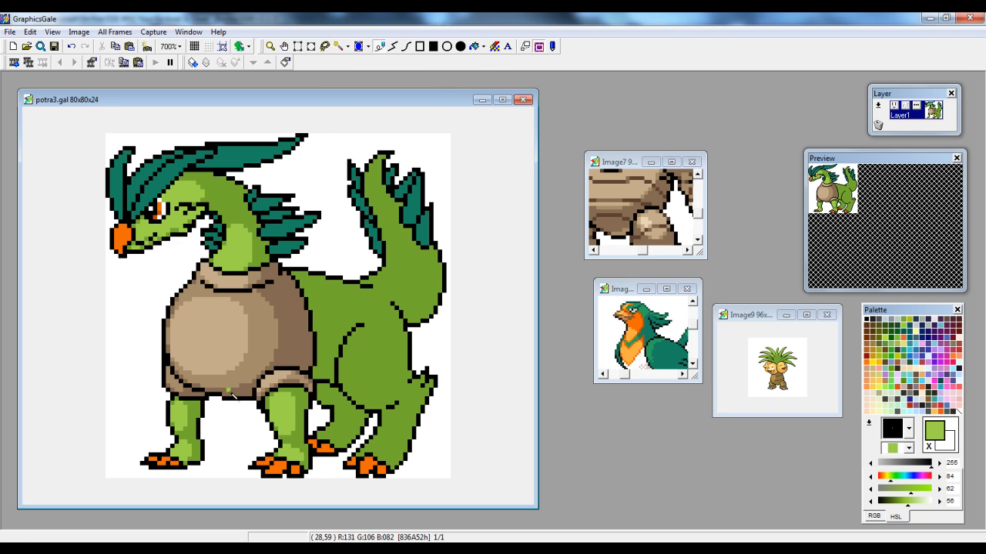
right_click(293, 444)
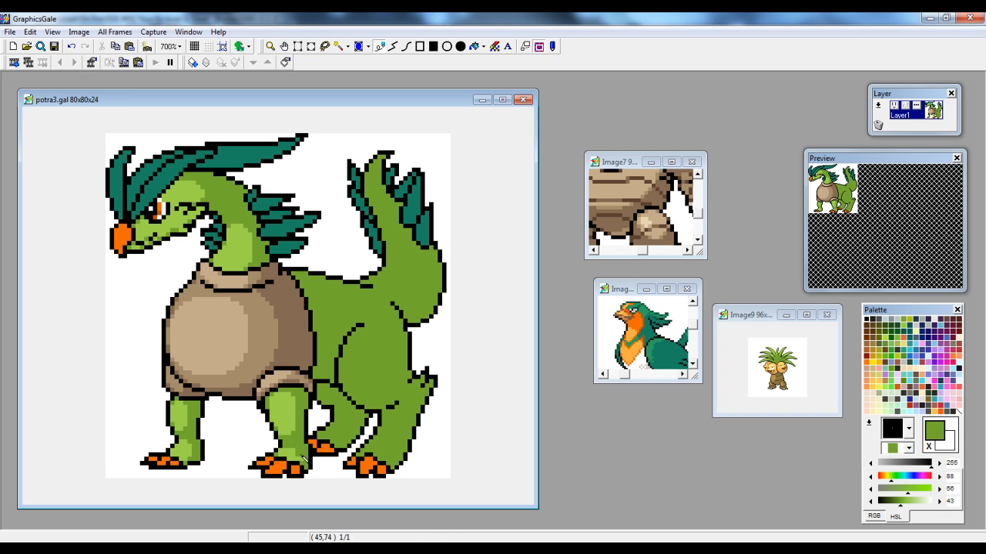
right_click(300, 460)
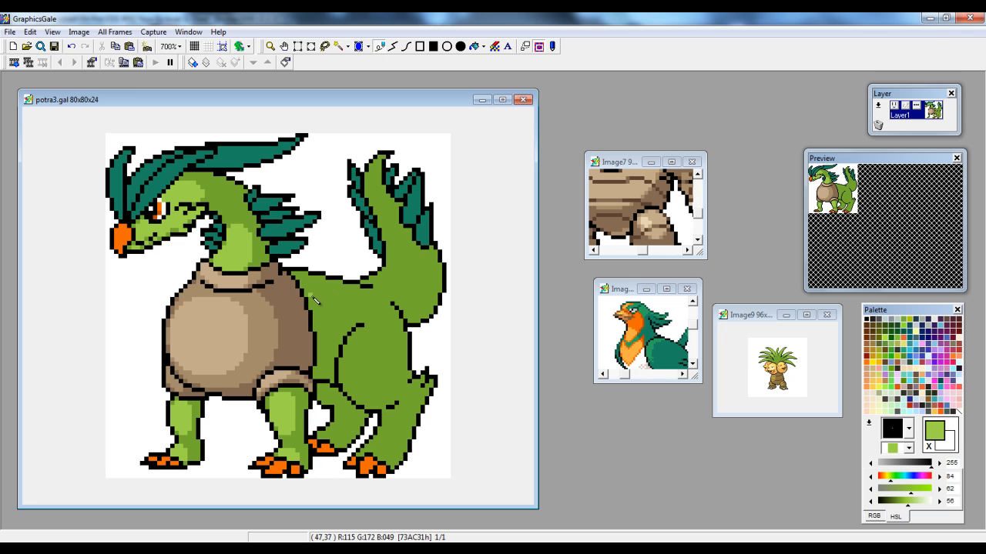
Outline and fill a light green 9CD54A highlight on the back behind the shell and trim its edges with base green 73AC31.
mouse_move(308, 278)
left_mouse_down()
mouse_move(340, 313)
mouse_move(367, 312)
mouse_move(372, 288)
left_mouse_up()
left_click(474, 47)
left_click(357, 296)
left_click(379, 47)
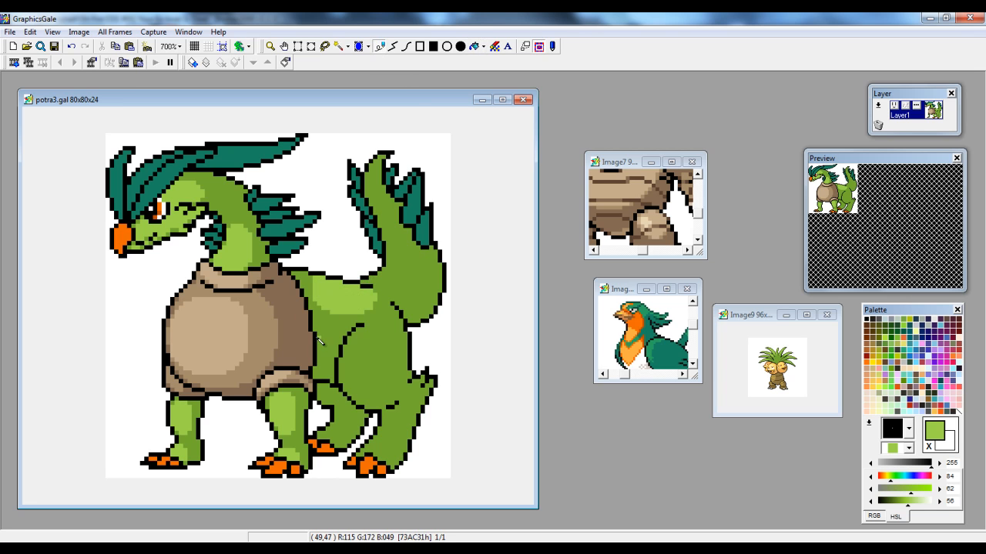
left_click(324, 290)
mouse_move(315, 302)
left_mouse_down()
mouse_move(350, 312)
mouse_move(381, 301)
left_mouse_up()
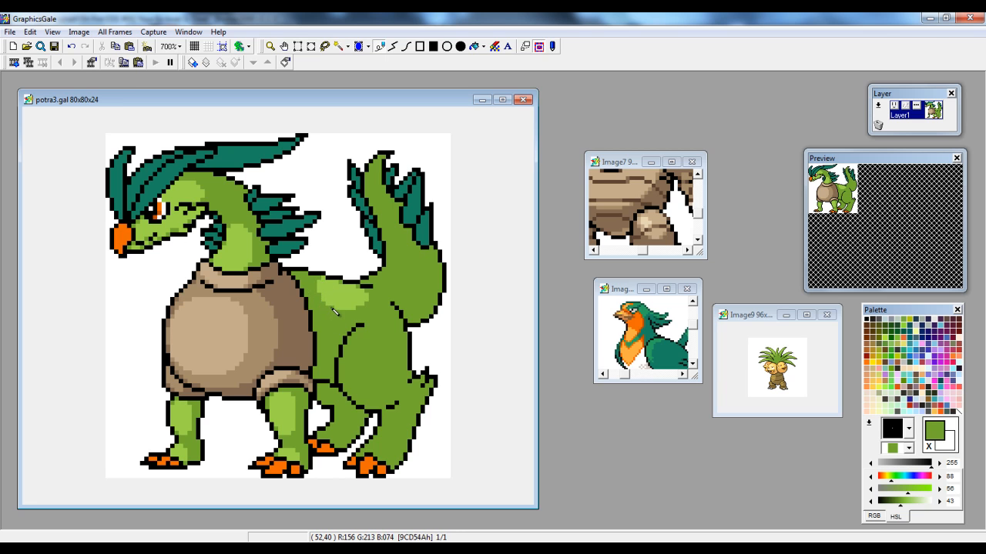
right_click(326, 303)
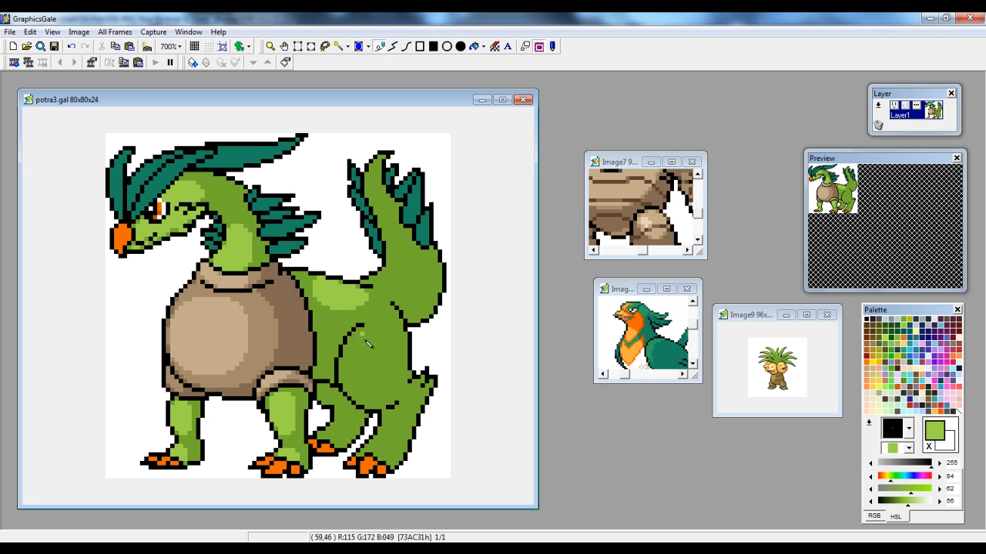
Outline an oval highlight on the dragon's hind thigh and fill it with light green 9CD54A.
mouse_move(377, 329)
left_mouse_down()
mouse_move(355, 339)
mouse_move(344, 385)
mouse_move(381, 410)
mouse_move(397, 399)
mouse_move(402, 362)
mouse_move(374, 324)
left_mouse_up()
right_click(367, 409)
left_click(360, 404)
right_click(362, 402)
left_click(471, 46)
left_click(389, 347)
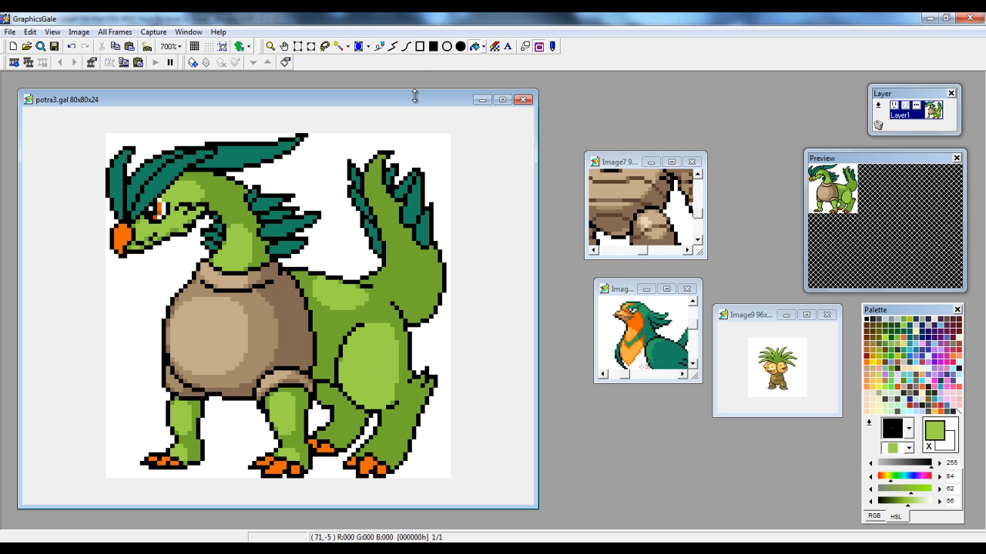
Narrow and round off the thigh highlight by covering its rear and lower edges with base green 73AC31.
left_click(380, 46)
left_click(397, 331)
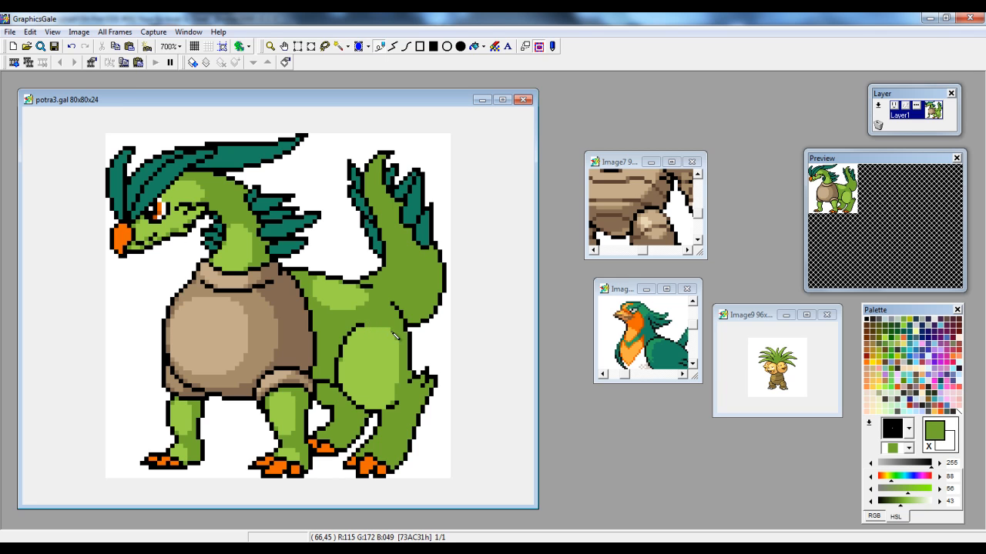
left_click(399, 390)
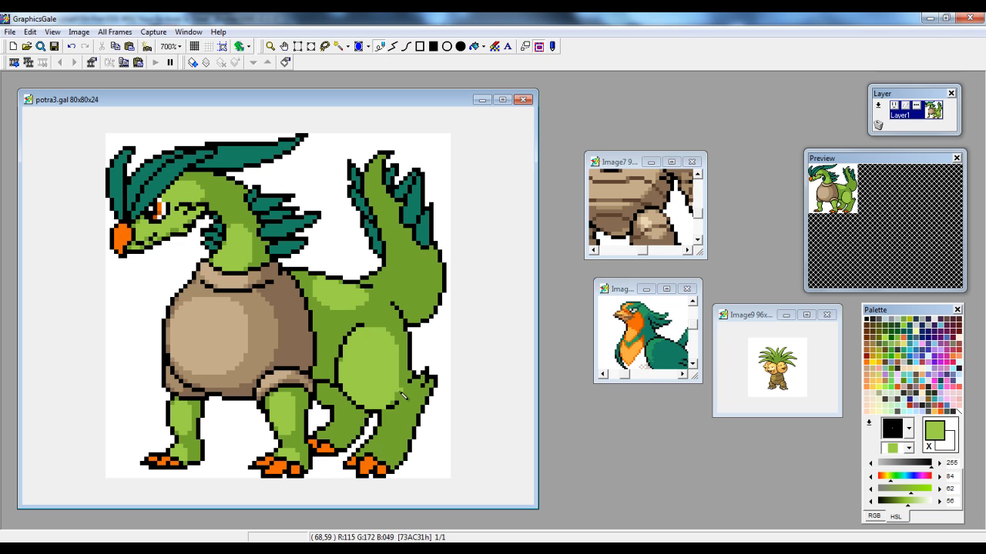
left_click(405, 399)
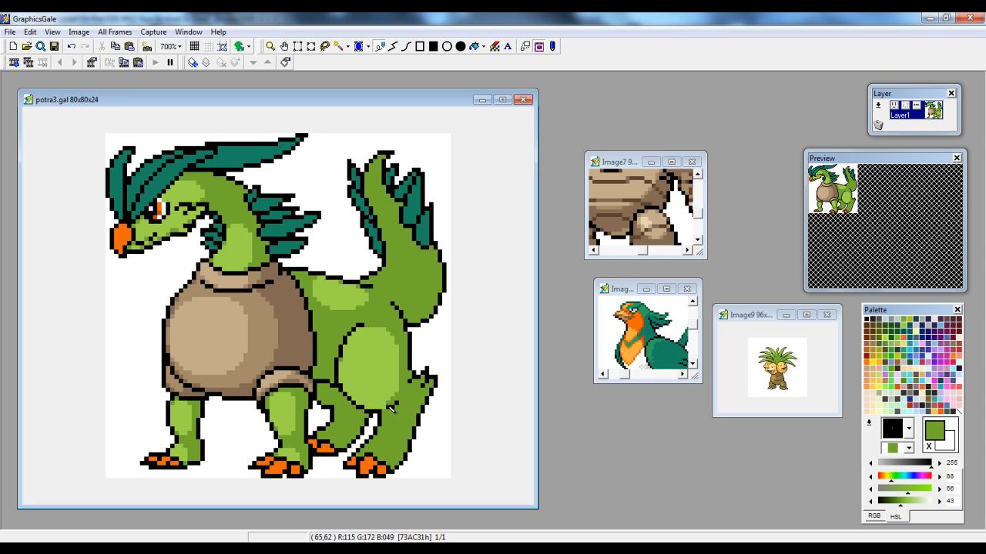
left_click(389, 400)
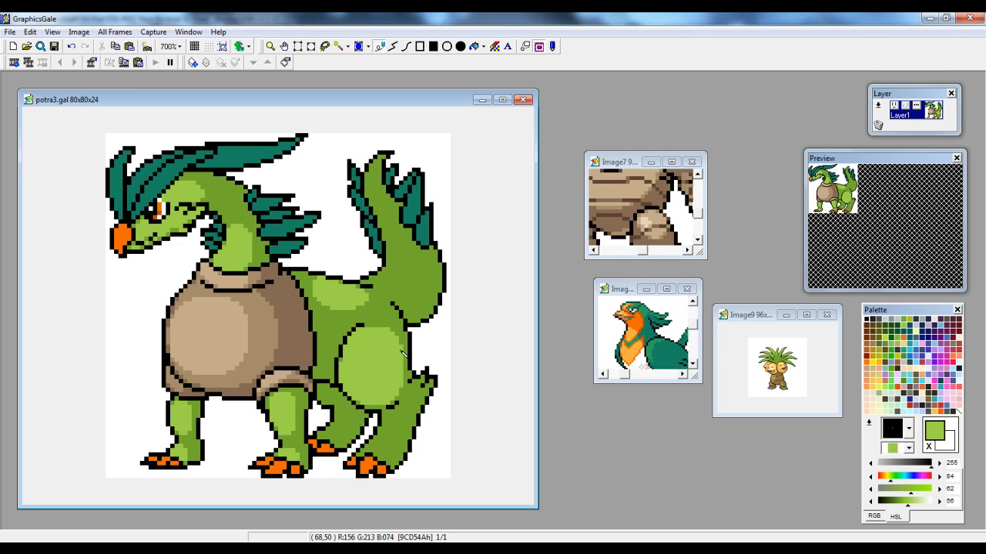
left_click(409, 393)
mouse_move(404, 348)
left_mouse_down()
mouse_move(401, 392)
mouse_move(377, 406)
left_mouse_up()
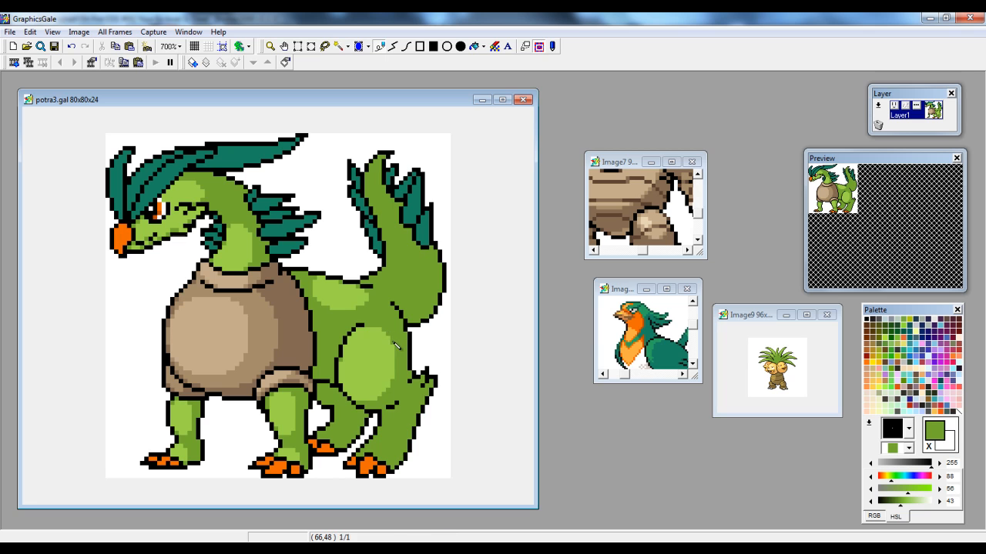
right_click(395, 383)
left_click_drag(387, 399, 381, 405)
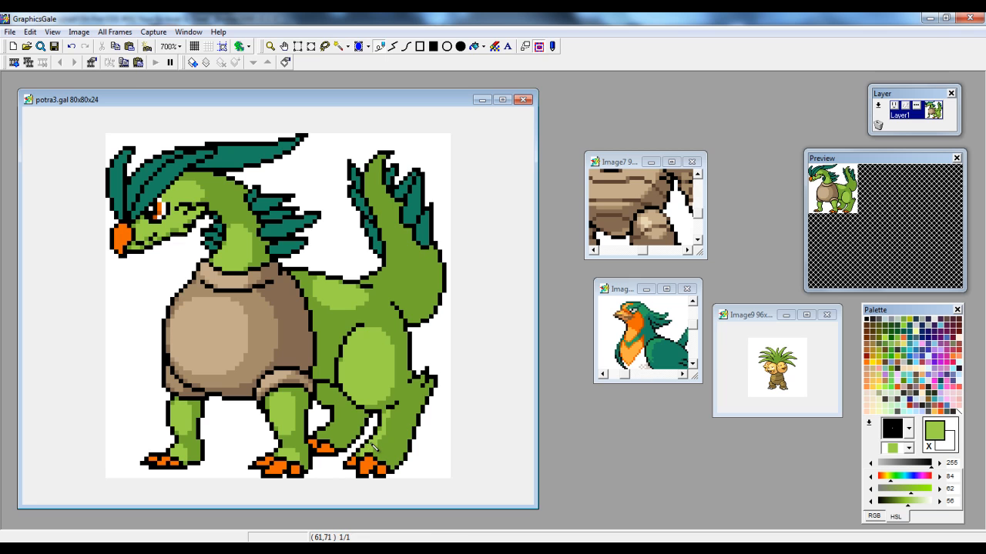
Paint light green 9CD54A highlights on the lower hind leg, foot and heel spur, trimming them with base green 73AC31.
right_click(392, 418)
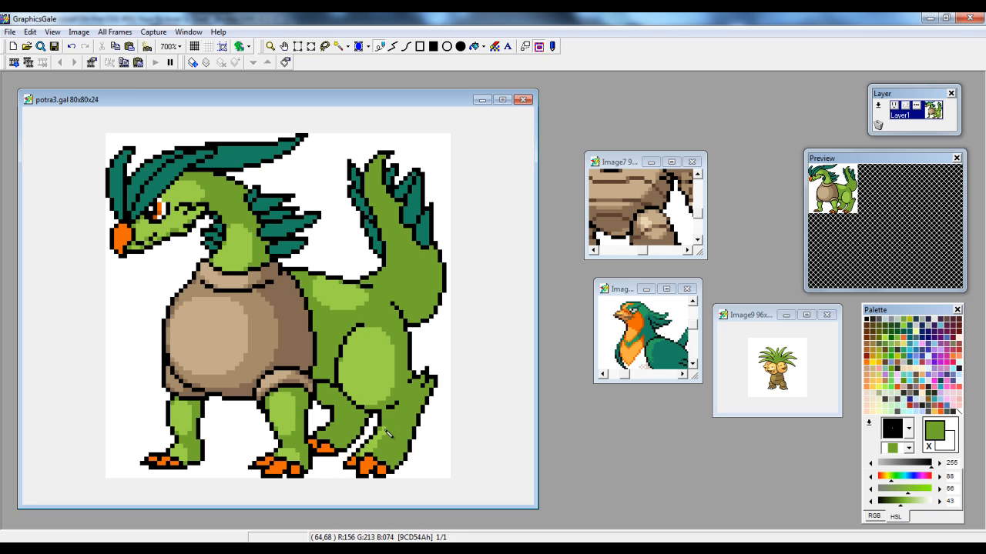
right_click(393, 430)
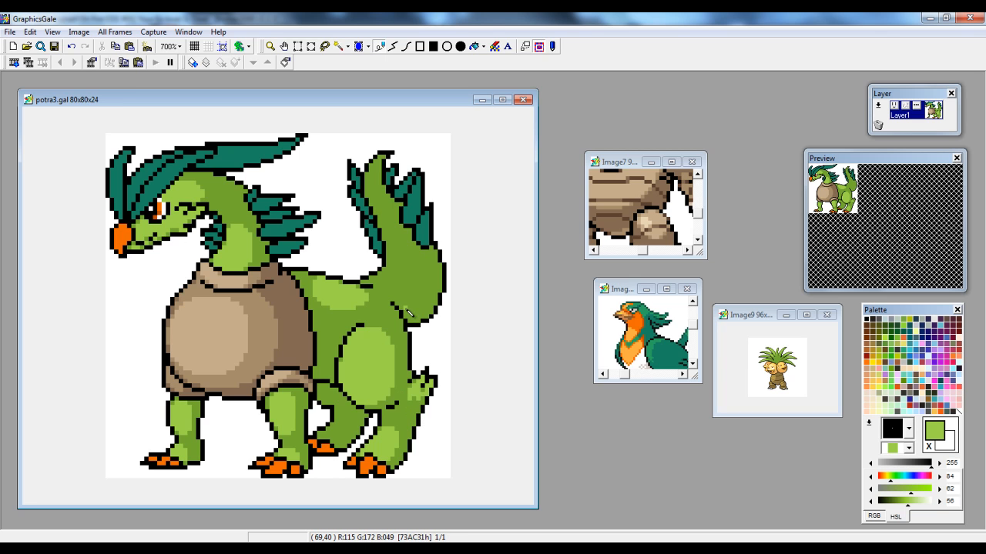
Cover the back highlight with base green 73AC31, then outline and fill a larger light green 9CD54A one.
right_click(346, 321)
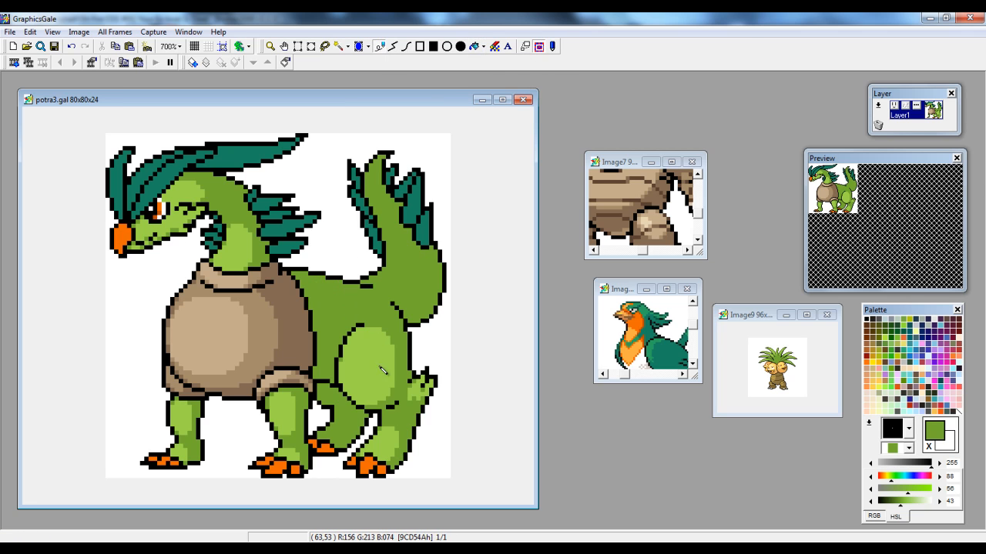
right_click(377, 330)
mouse_move(362, 289)
left_mouse_down()
mouse_move(362, 324)
mouse_move(329, 326)
mouse_move(314, 298)
mouse_move(372, 298)
mouse_move(369, 315)
mouse_move(345, 323)
mouse_move(319, 313)
mouse_move(315, 283)
left_mouse_up()
left_click(30, 32)
left_click(47, 46)
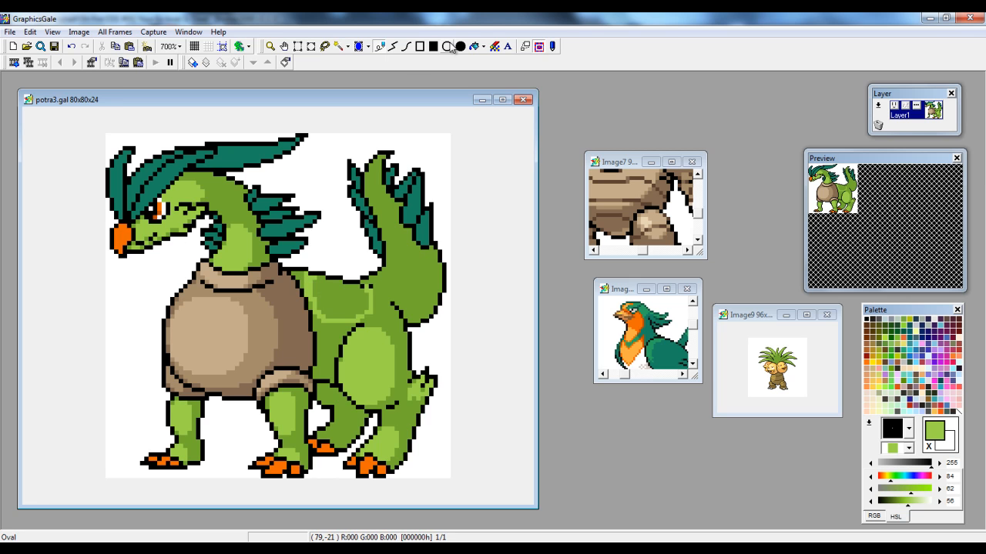
key("ctrl+z")
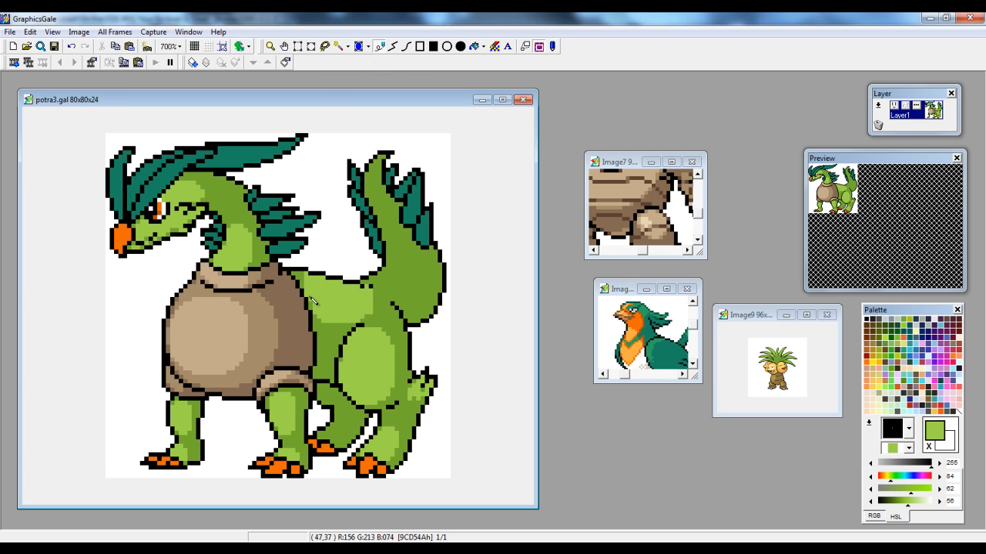
Extend the back highlight over the rump towards the tail base in light green 9CD54A, trimming its edges with base green 73AC31.
right_click(375, 323)
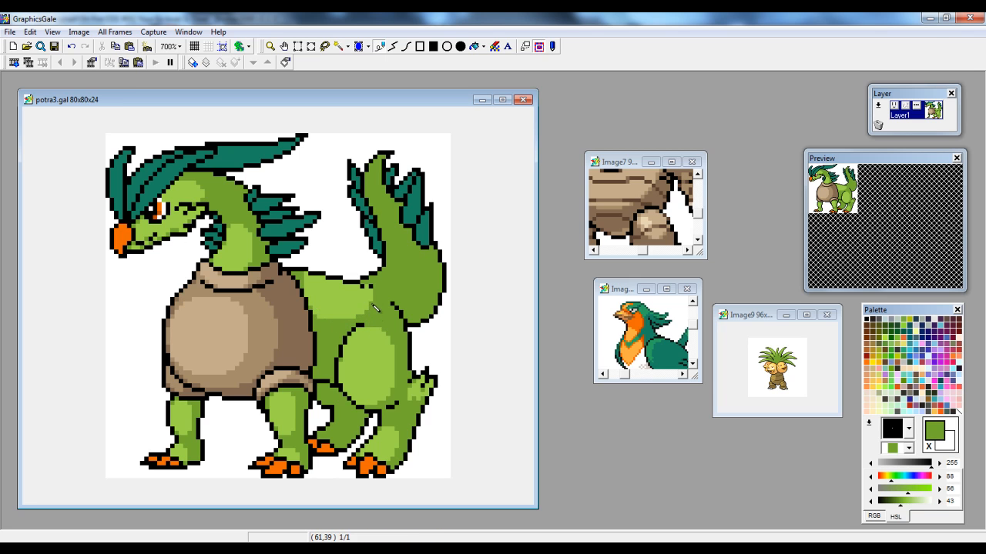
right_click(326, 311)
mouse_move(370, 296)
left_mouse_down()
mouse_move(389, 327)
mouse_move(379, 309)
mouse_move(369, 318)
left_mouse_up()
right_click(382, 333)
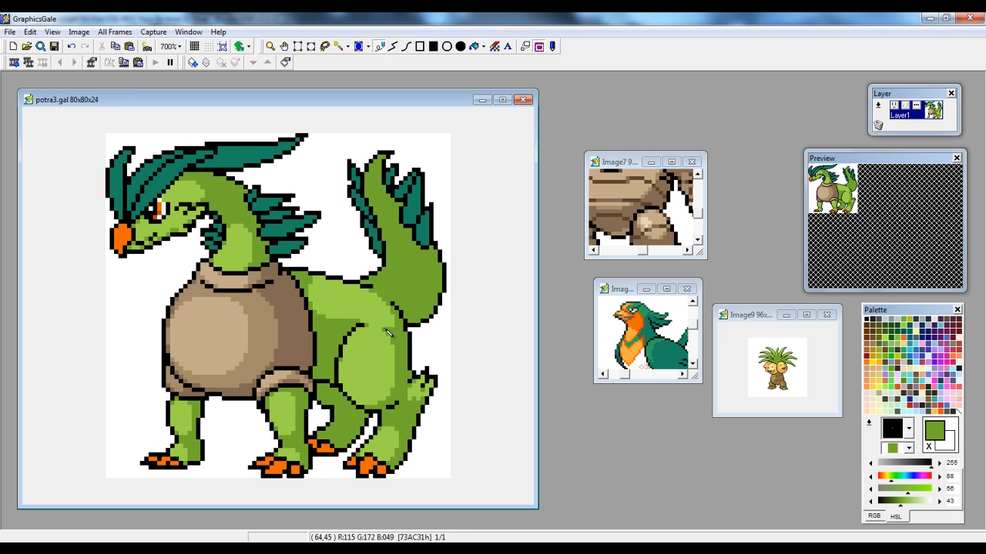
right_click(391, 325)
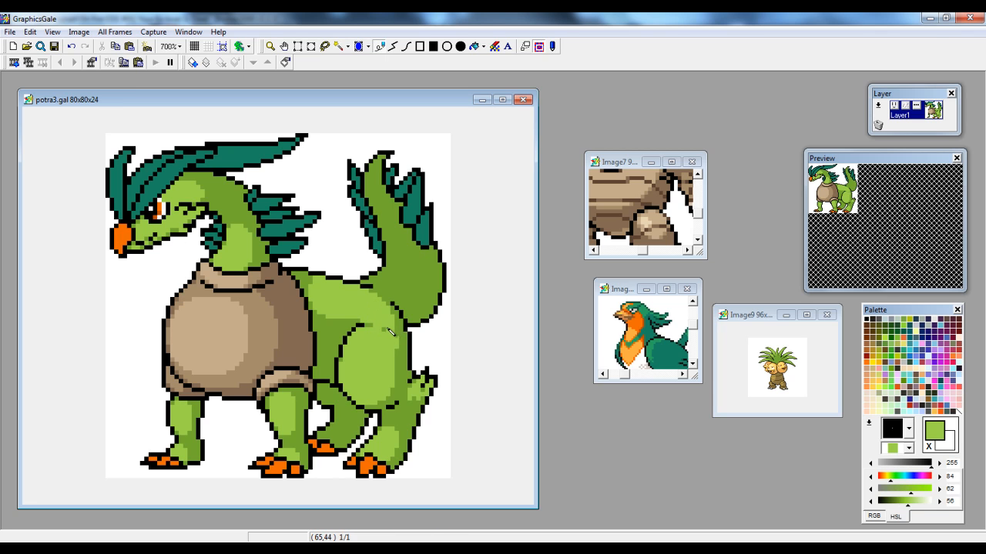
Touch up the rear of the thigh highlight and the lower back highlight with greens 9CD54A and 73AC31, and undo the last stroke.
right_click(400, 387)
left_click(398, 383)
right_click(396, 379)
left_click_drag(401, 341, 402, 372)
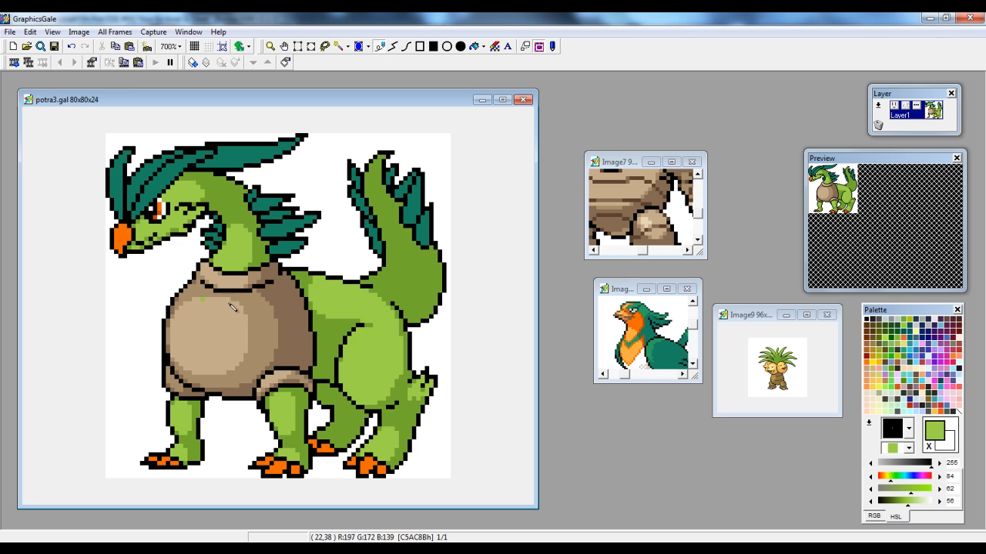
right_click(341, 337)
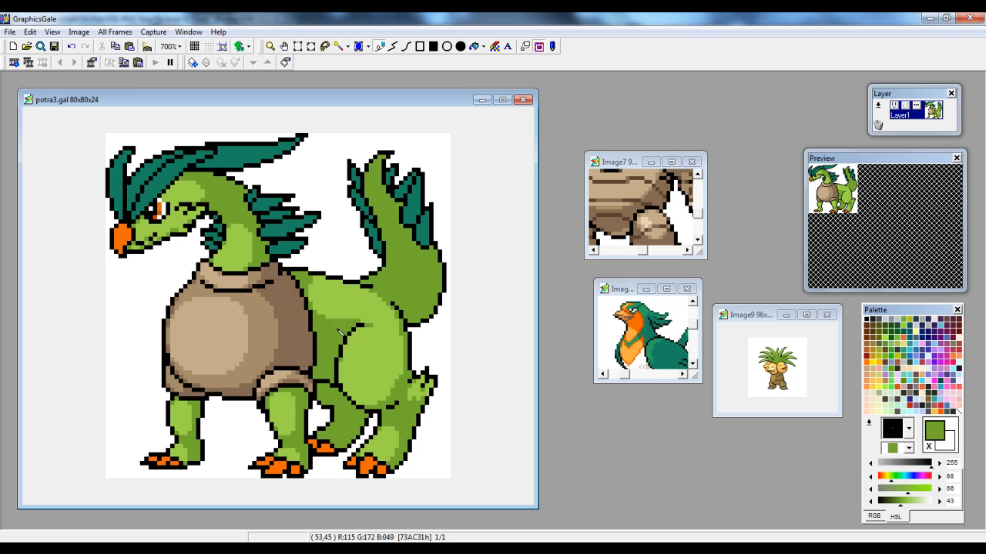
right_click(383, 311)
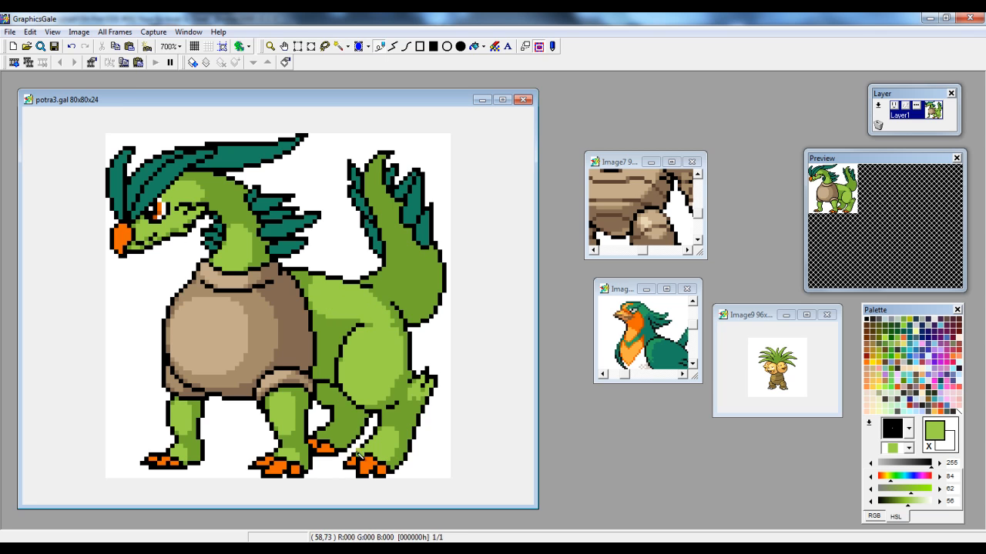
left_click(32, 32)
left_click(42, 43)
Outline a highlight running from the tail tip to the tail base and fill it with light green 9CD54A.
left_click(385, 280)
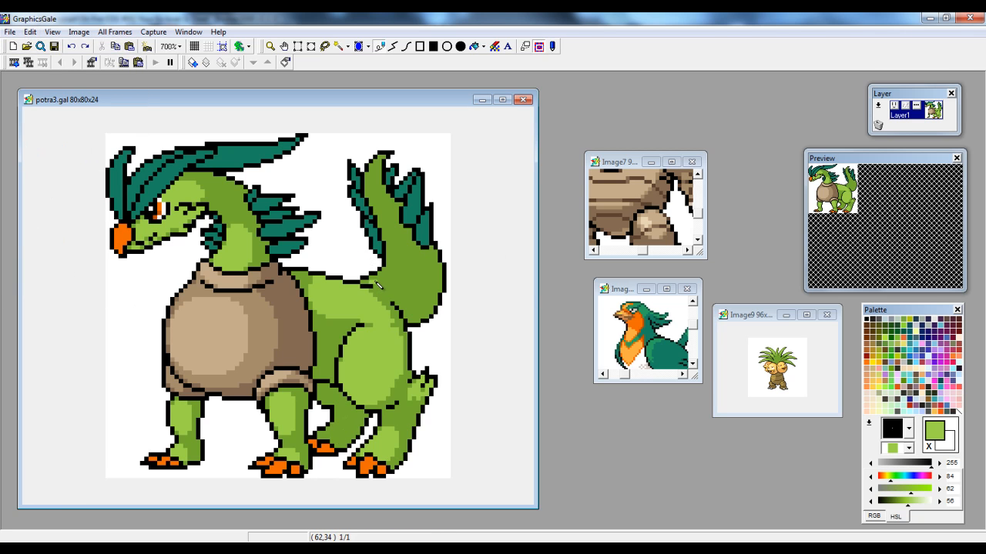
mouse_move(389, 276)
left_mouse_down()
mouse_move(377, 201)
mouse_move(386, 199)
left_mouse_up()
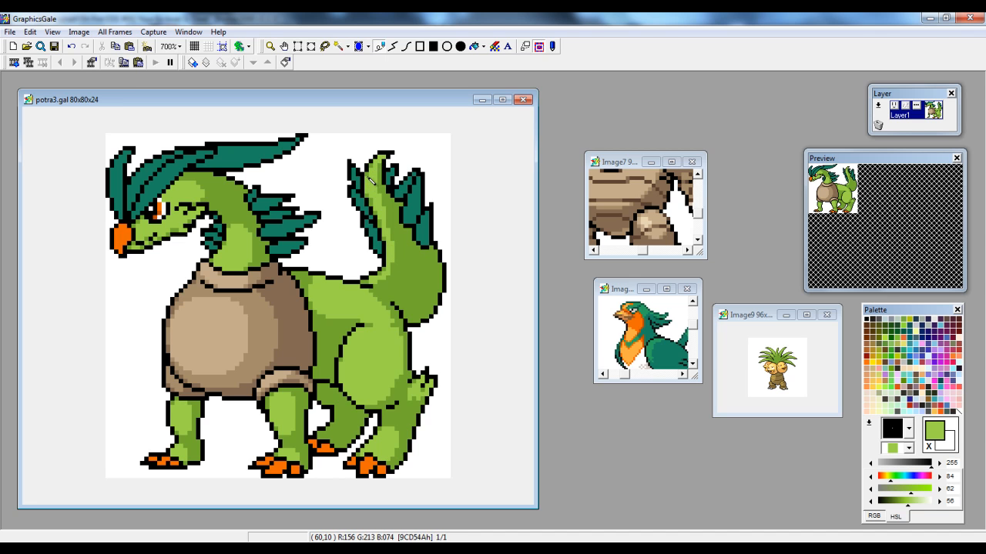
mouse_move(380, 187)
left_mouse_down()
mouse_move(416, 274)
mouse_move(392, 307)
left_mouse_up()
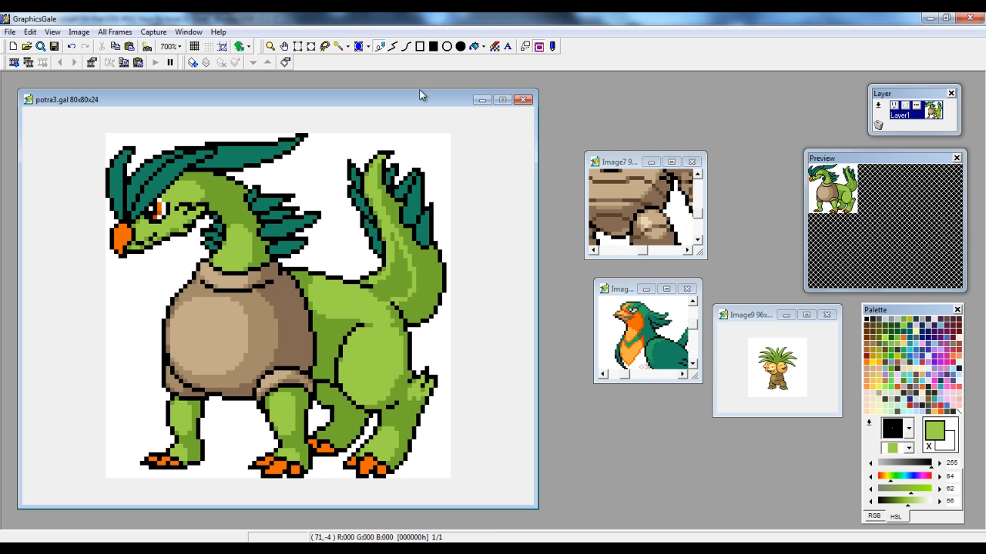
left_click(474, 47)
left_click(392, 287)
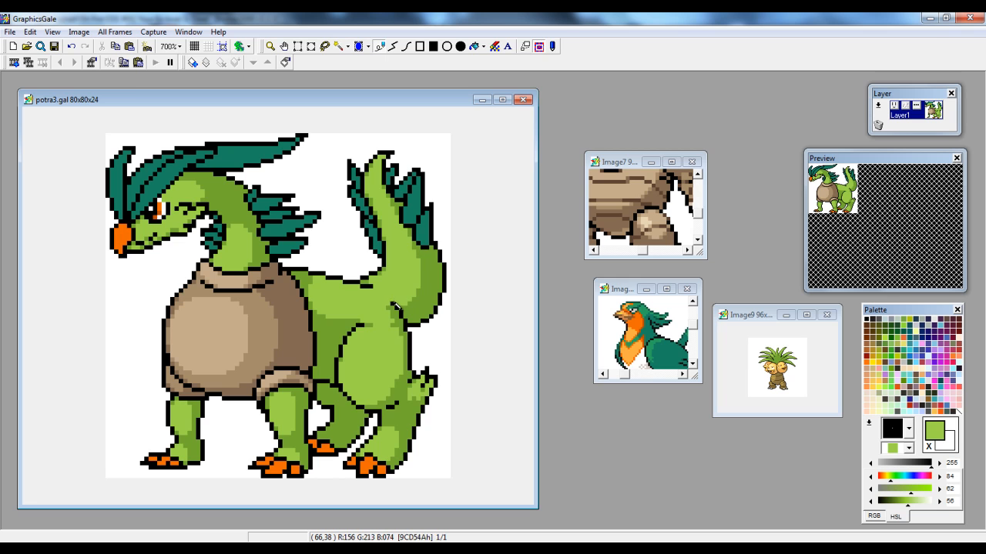
Refine the border between the rump and thigh highlights, alternating base green 73AC31 and light green 9CD54A.
right_click(406, 375)
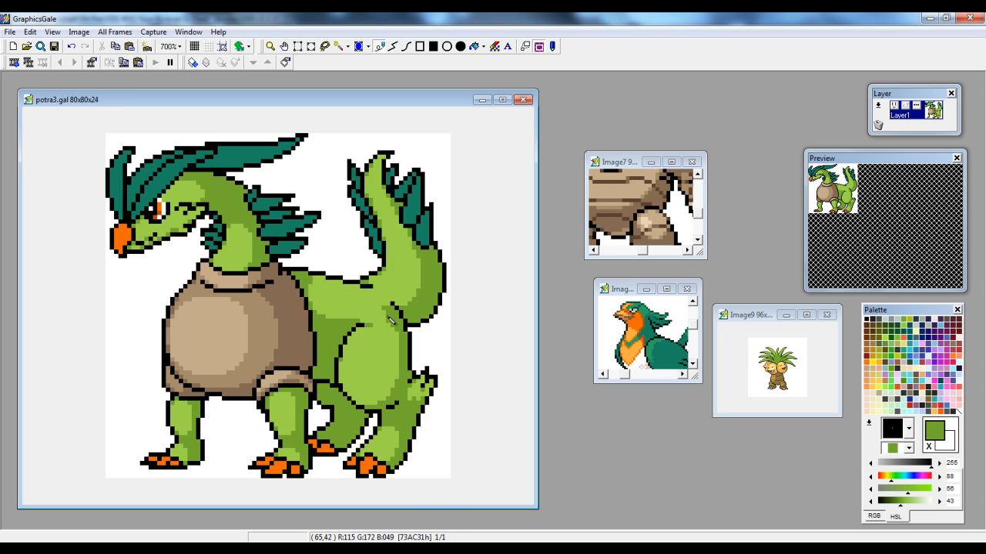
right_click(390, 343)
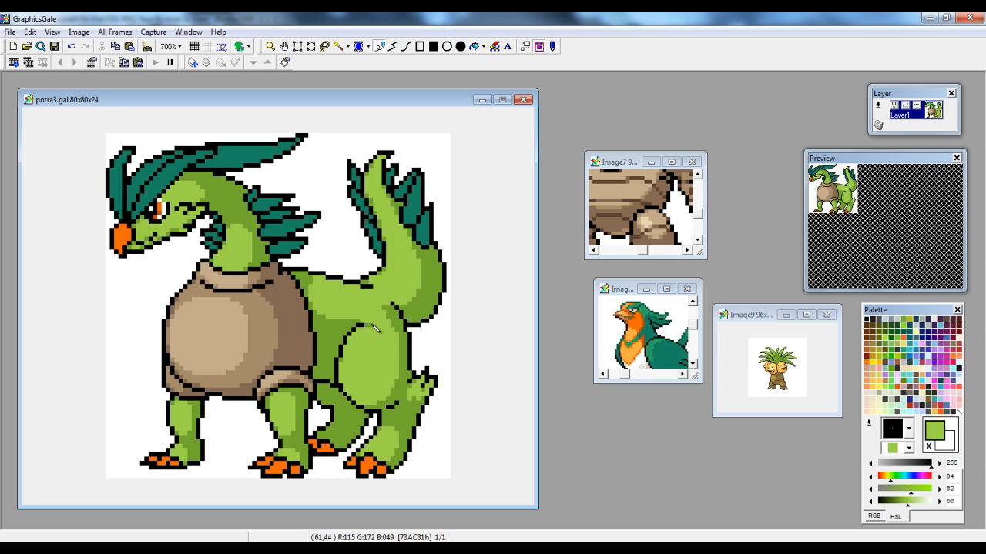
right_click(378, 328)
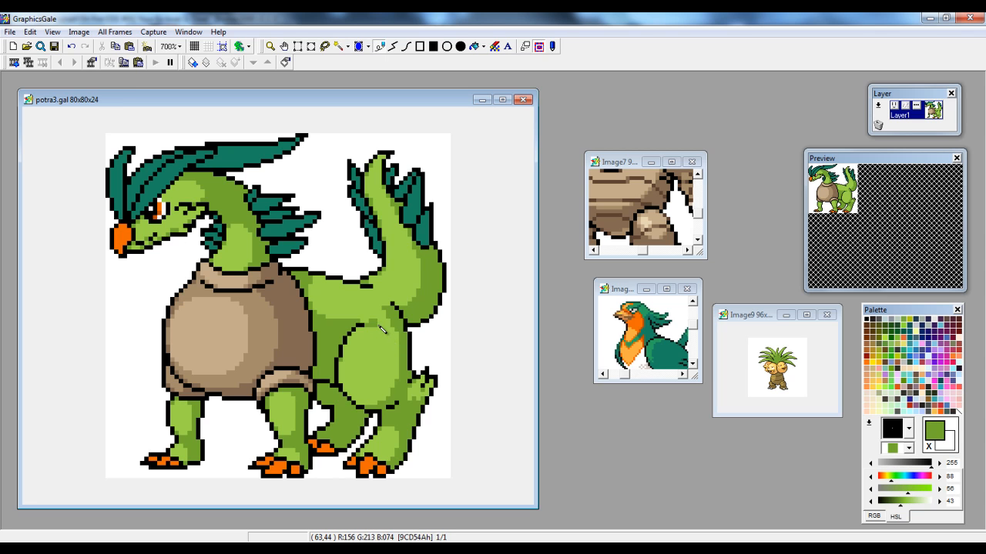
right_click(375, 327)
right_click(376, 327)
right_click(375, 327)
right_click(377, 328)
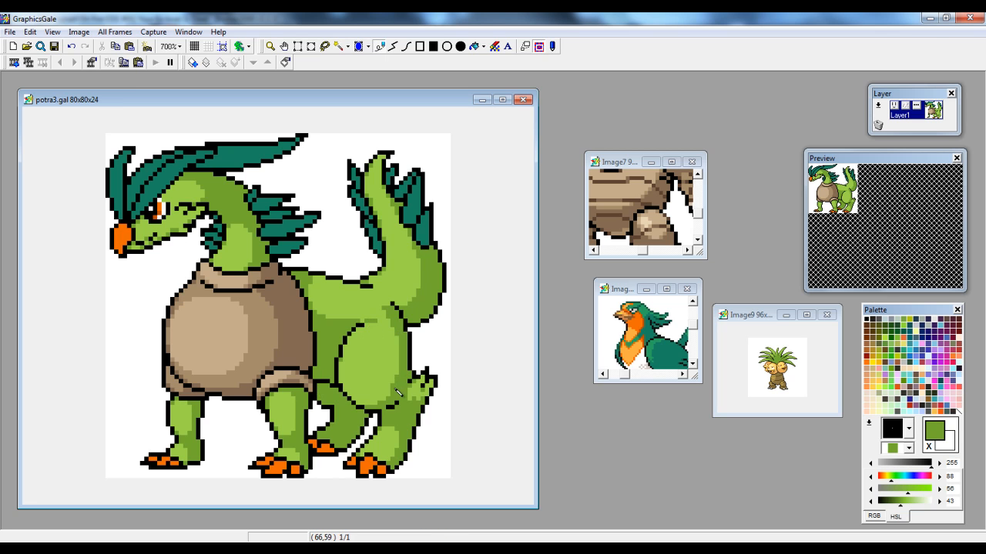
Round off the lower edge of the thigh highlight with base green 73AC31.
right_click(352, 395)
right_click(351, 394)
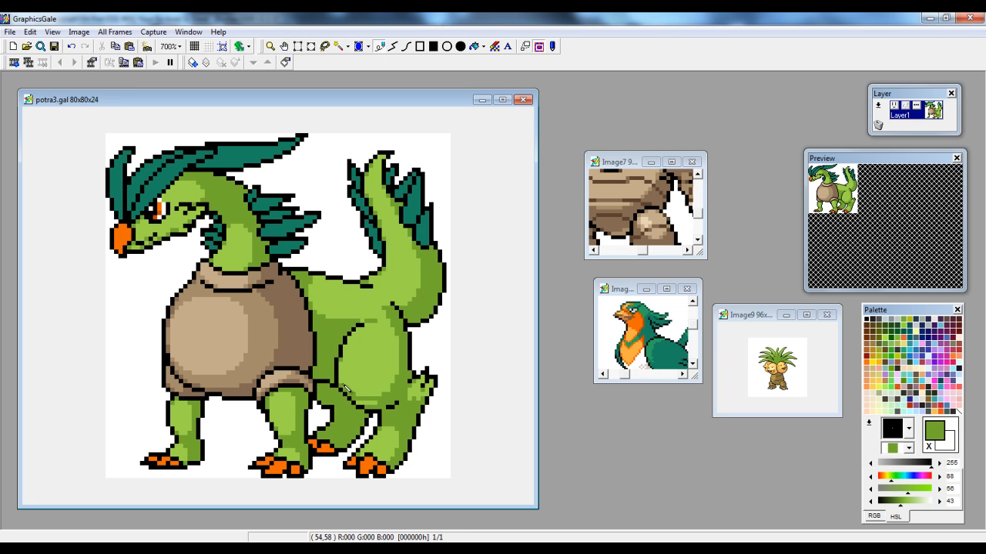
right_click(386, 372)
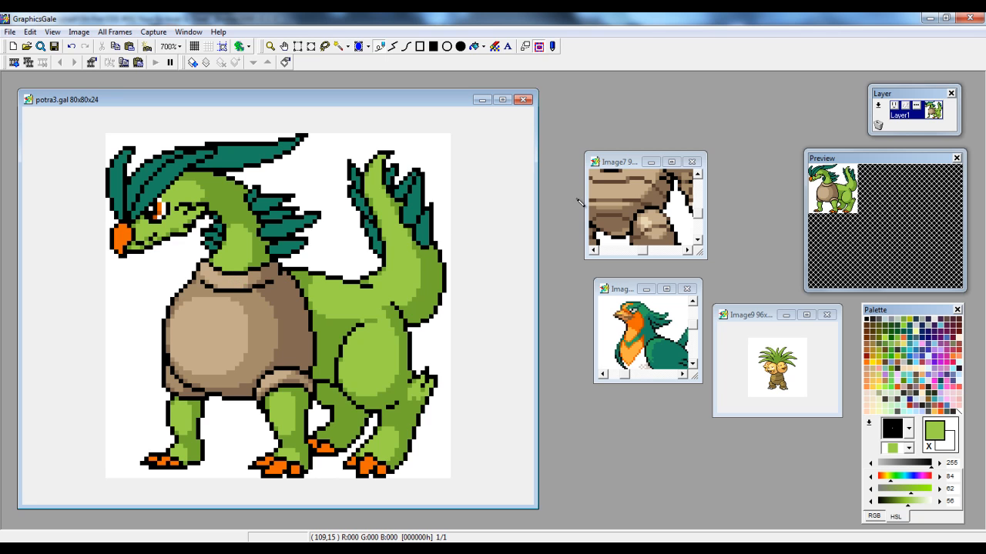
Sample the lighter teal 29A462 from the bird reference sprite and highlight the long crest feather, trimming with base teal 188362.
left_click(609, 162)
left_click(622, 291)
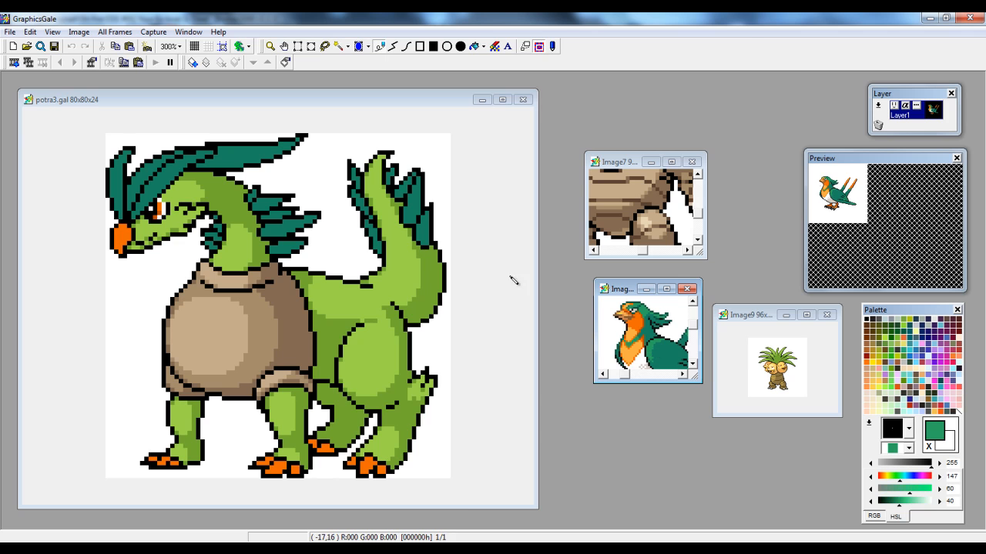
left_click(228, 168)
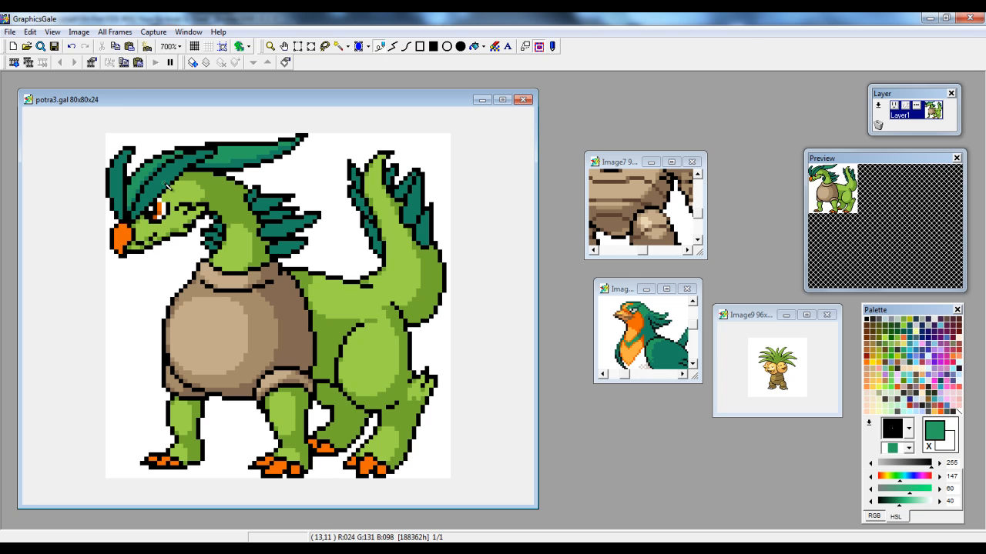
right_click(233, 169)
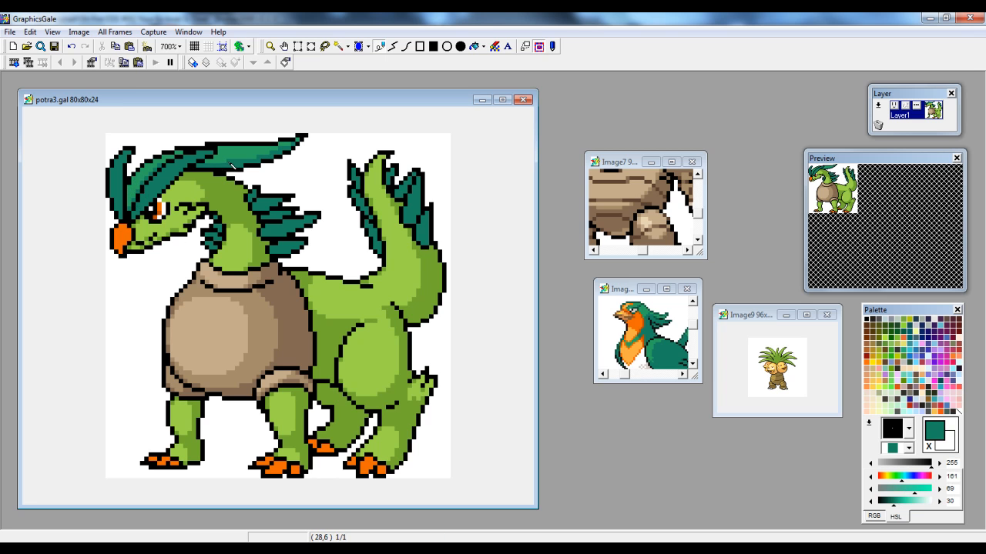
right_click(271, 152)
right_click(294, 153)
right_click(287, 145)
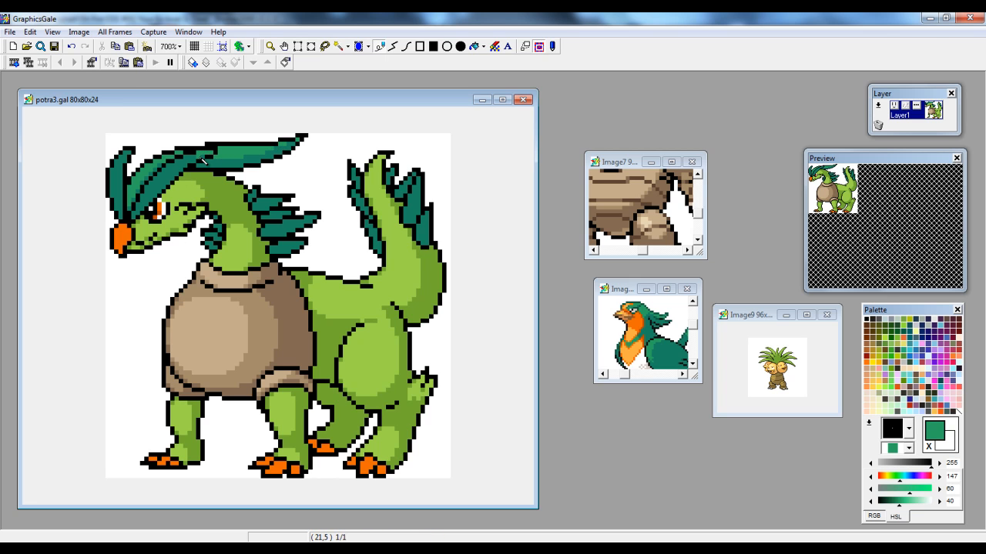
Paint 29A462 highlights on the shorter crest feathers above the eye and at the front of the head.
right_click(185, 162)
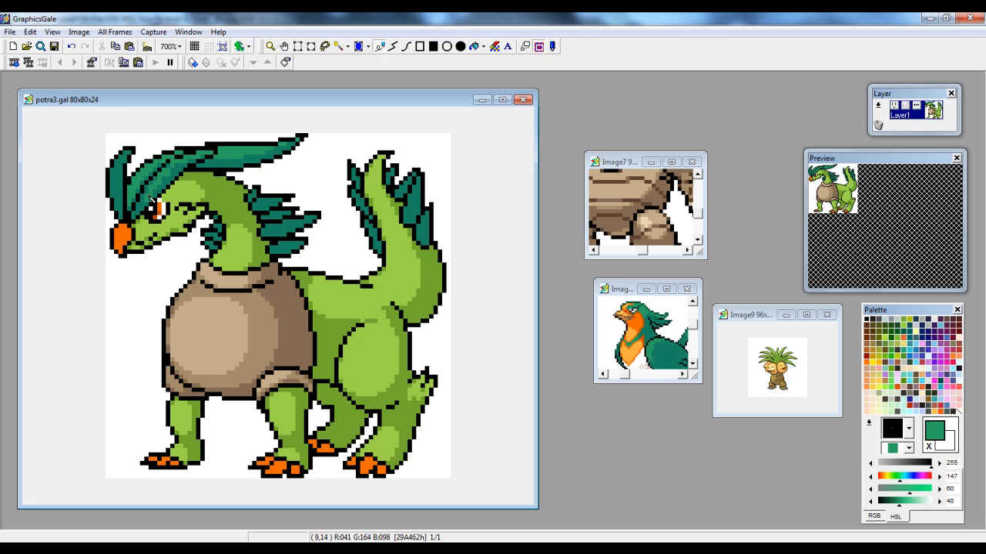
right_click(171, 166)
right_click(169, 169)
right_click(156, 189)
left_click_drag(174, 175, 178, 166)
right_click(182, 170)
right_click(172, 175)
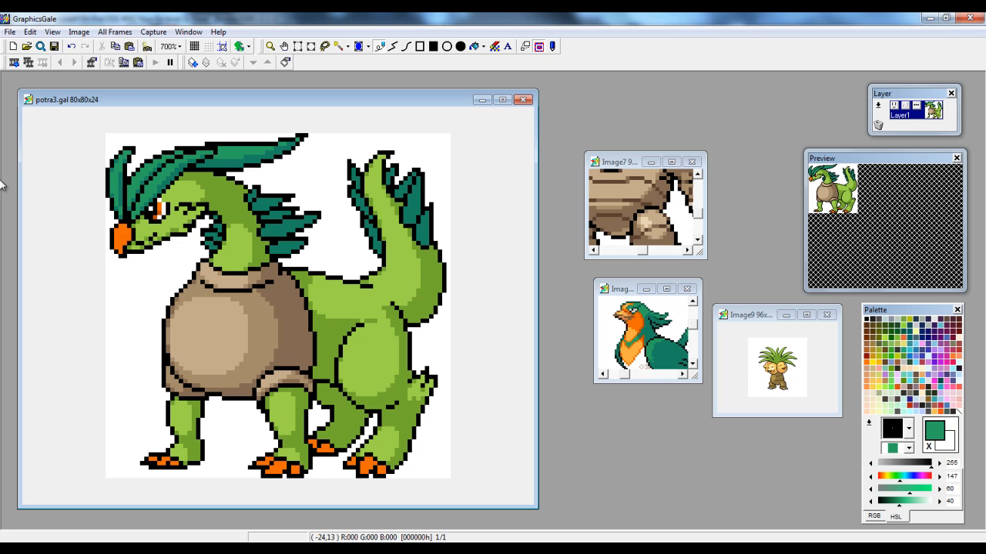
Trim the highlights on the crest feathers with base teal 188362 and touch them up with 29A462.
right_click(131, 205)
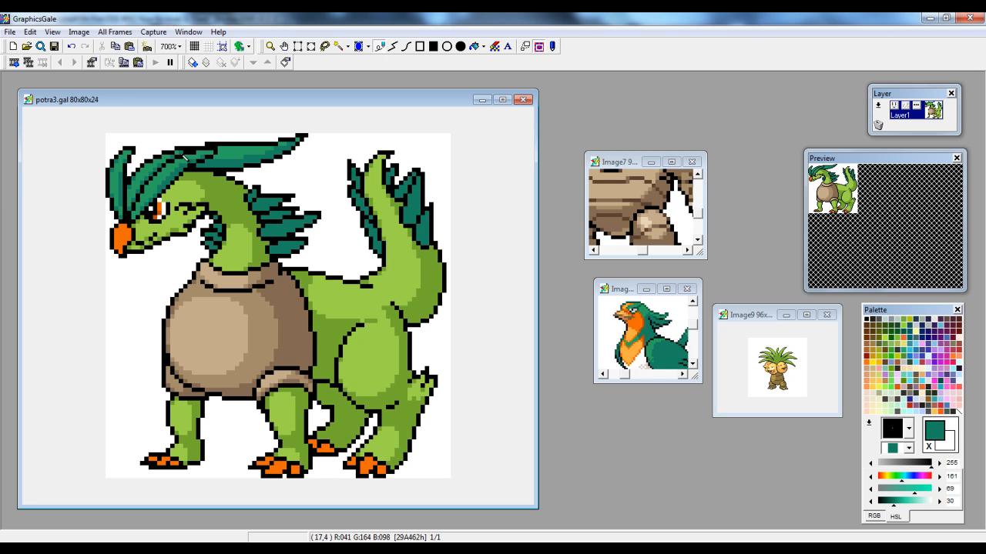
right_click(227, 165)
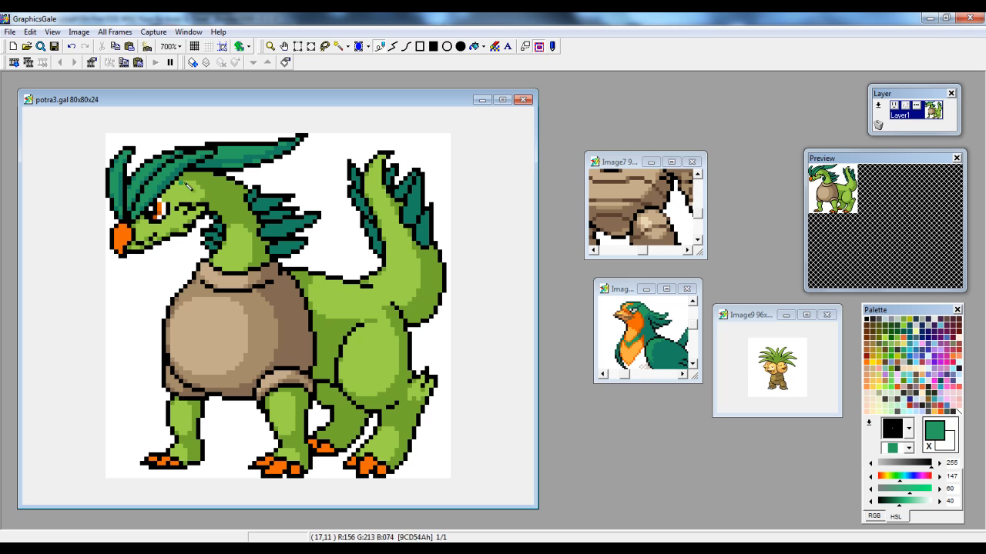
right_click(210, 165)
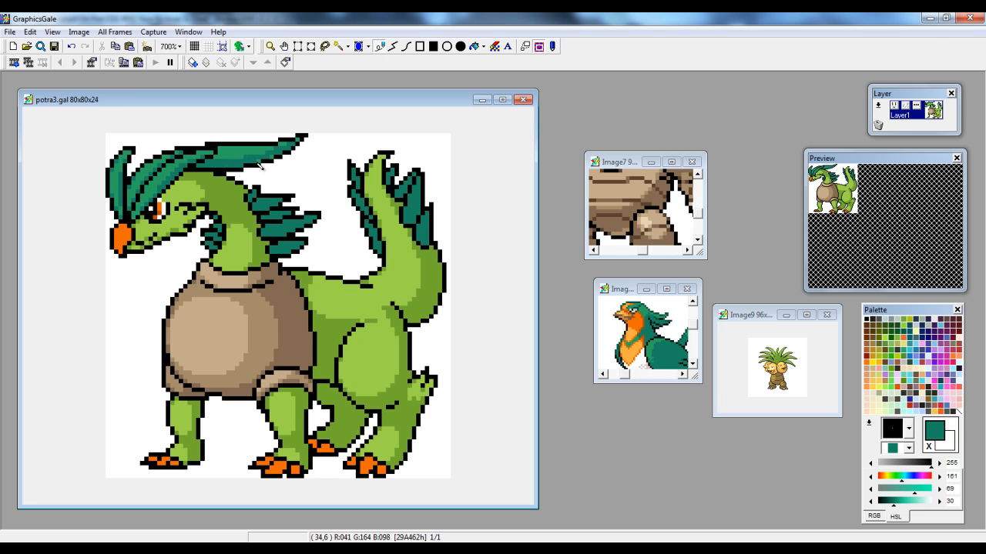
Paint 29A462 highlights on the feathers behind the neck, under the throat and along the front of the tail.
right_click(267, 156)
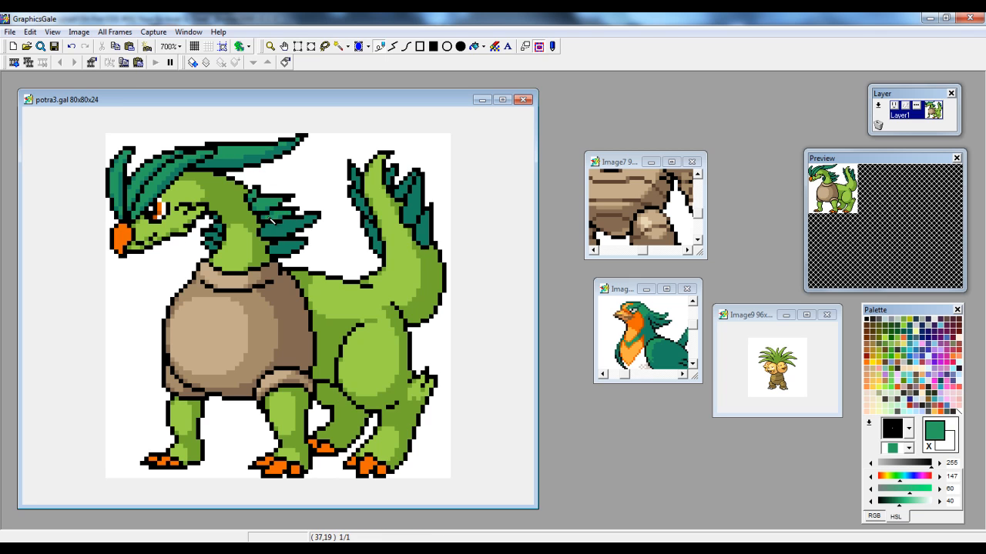
right_click(306, 220)
right_click(312, 221)
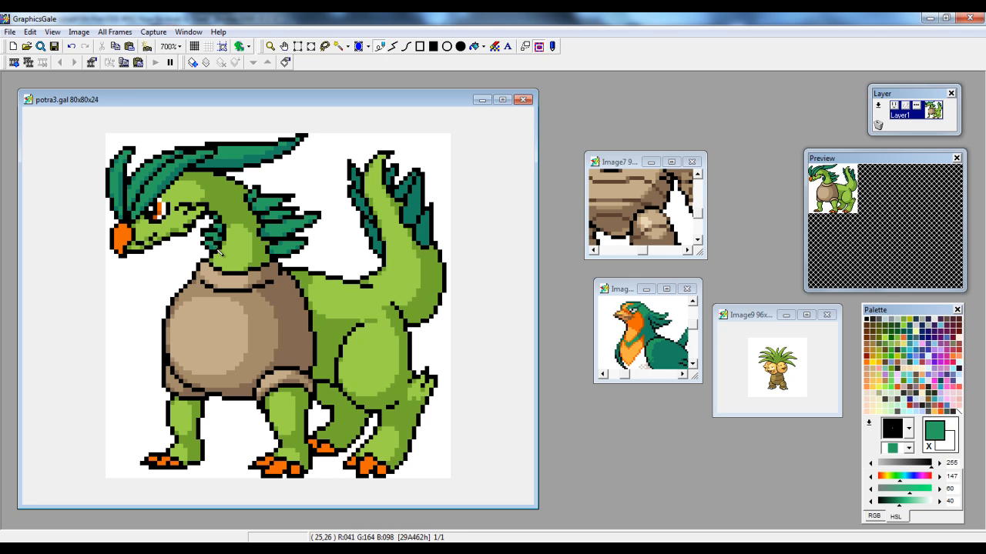
right_click(225, 243)
right_click(221, 244)
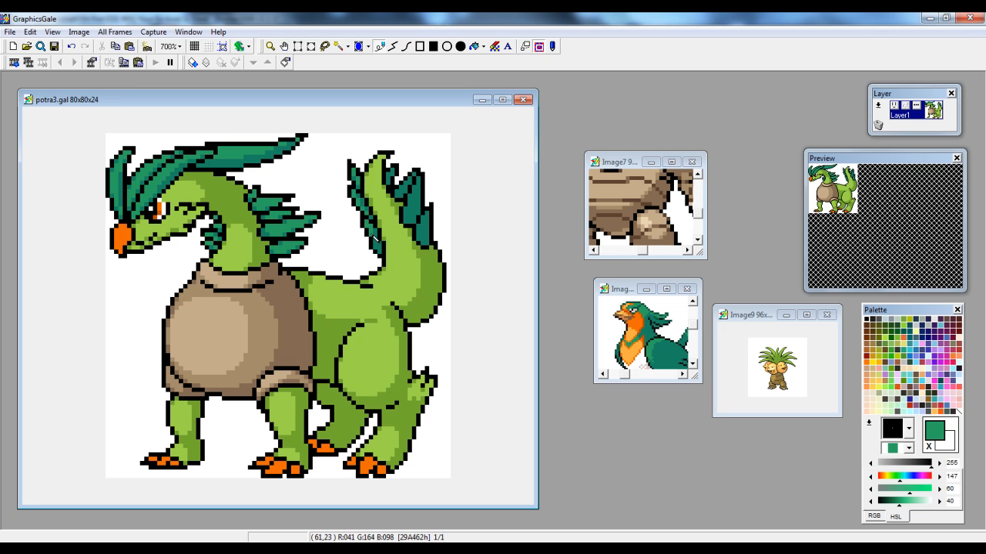
Touch up the black outline of the small feather near the tail tip and highlight the rear tail feathers with 29A462.
right_click(392, 183)
left_click(388, 179)
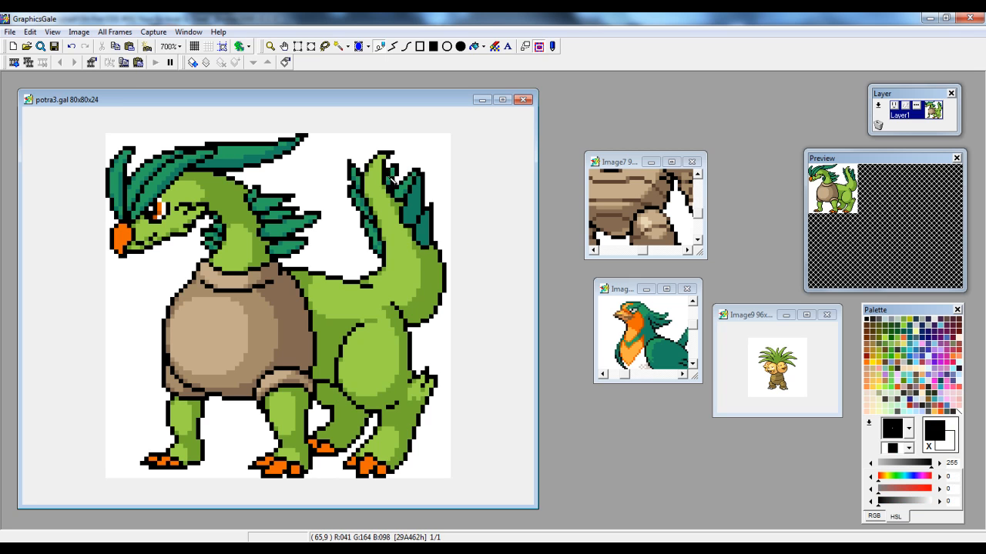
right_click(401, 186)
left_click(418, 179)
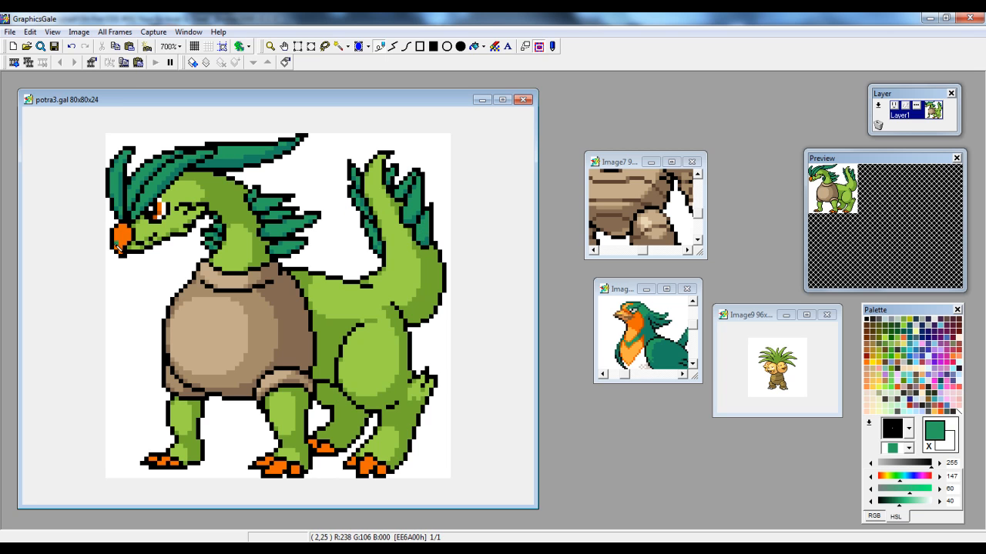
Sample dark orange BD4A00 from the eye and shade the edges of the beak, cleaning up with base orange EE6A00.
right_click(158, 219)
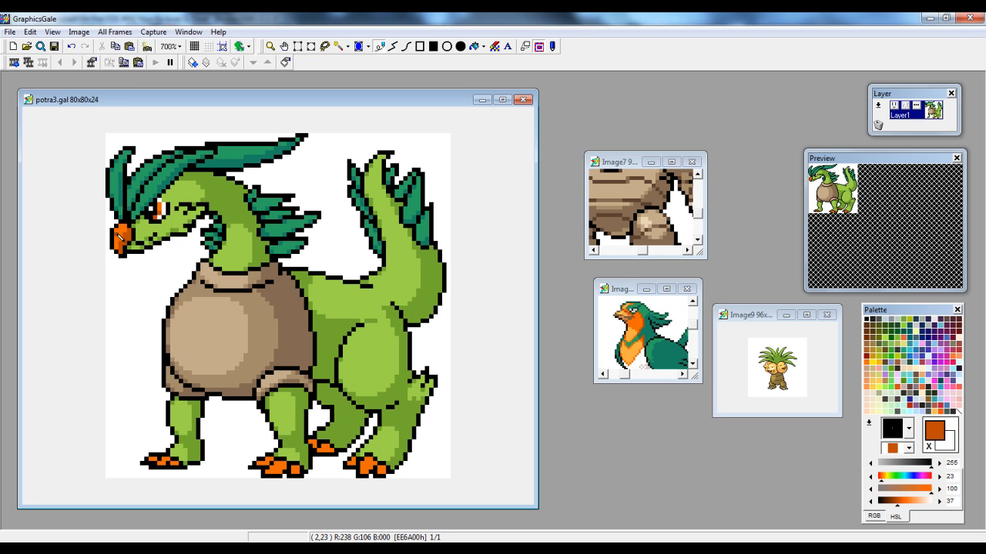
right_click(128, 233)
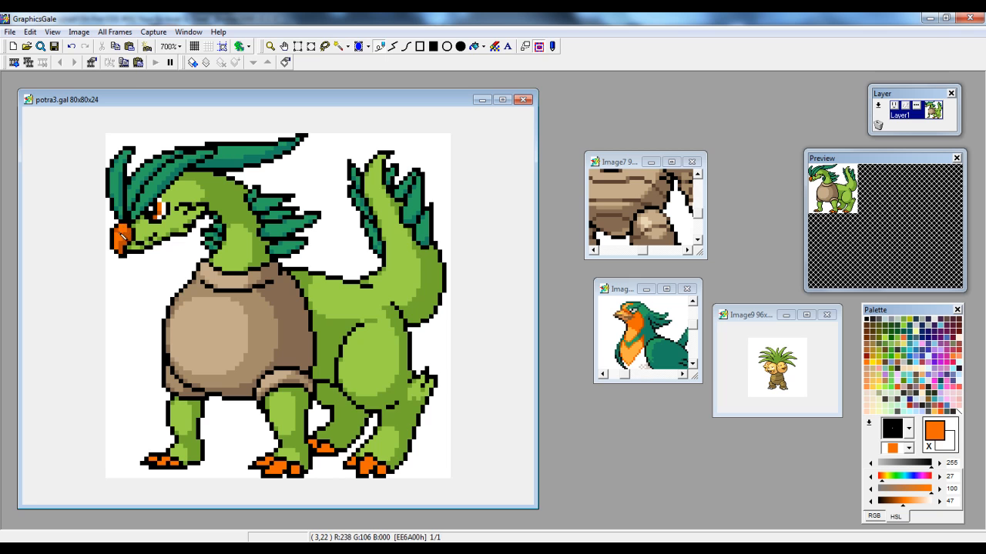
right_click(123, 233)
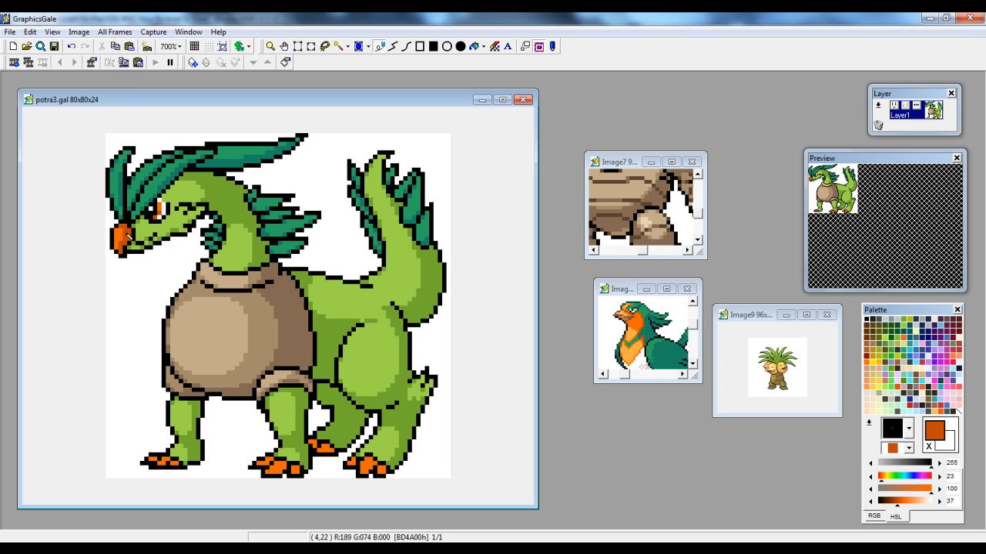
right_click(128, 234)
right_click(127, 235)
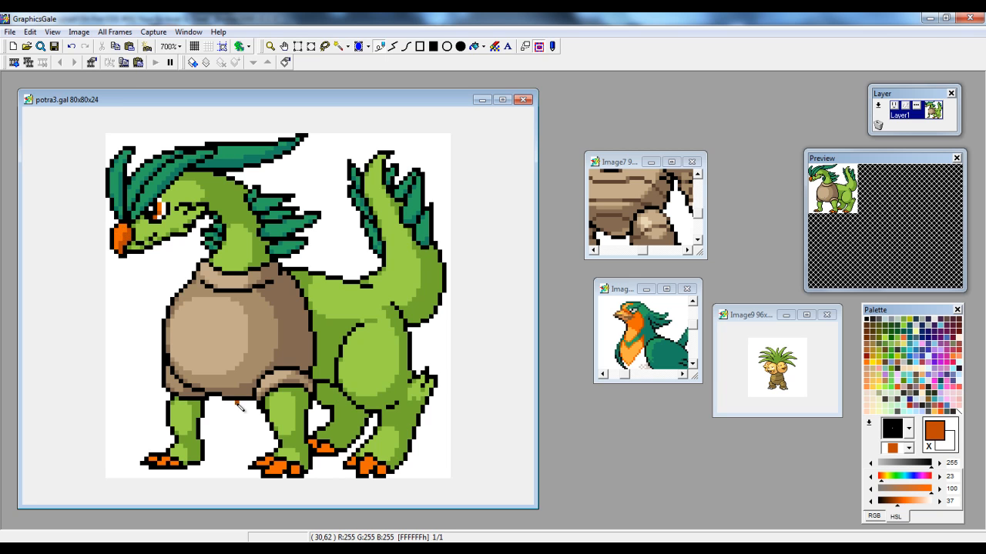
Shade the claws of the front feet and near hind foot with dark orange BD4A00, correcting pixels with base orange EE6A00.
left_click(282, 476)
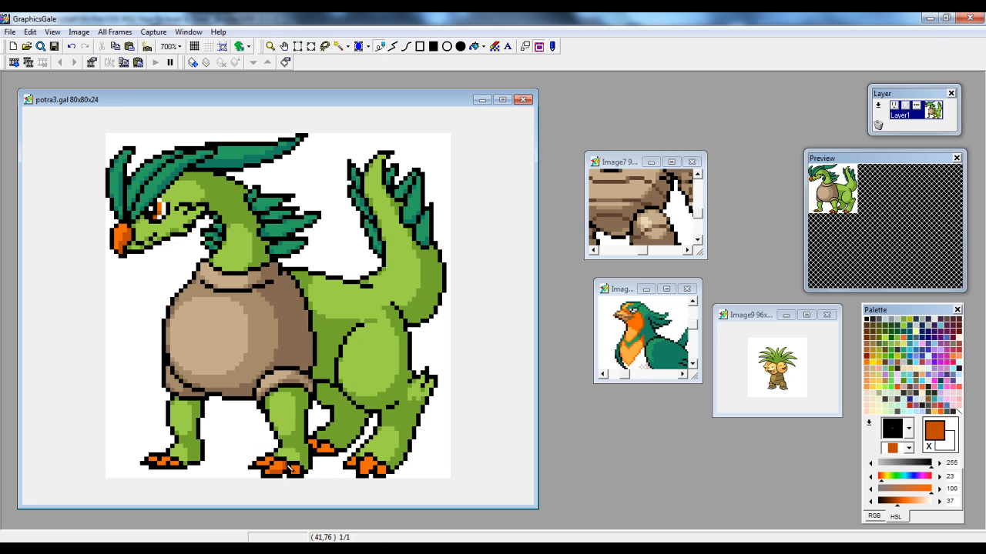
left_click(302, 472)
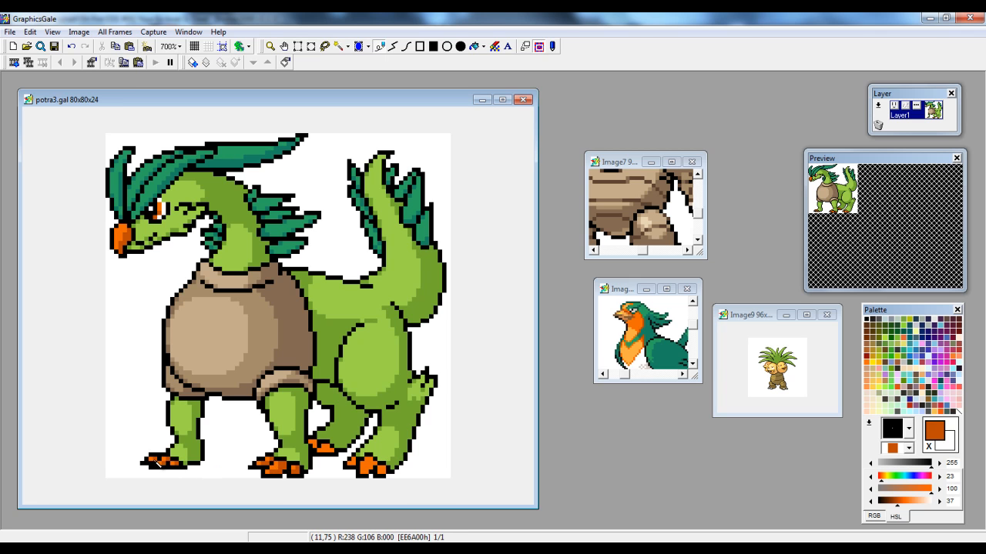
right_click(279, 475)
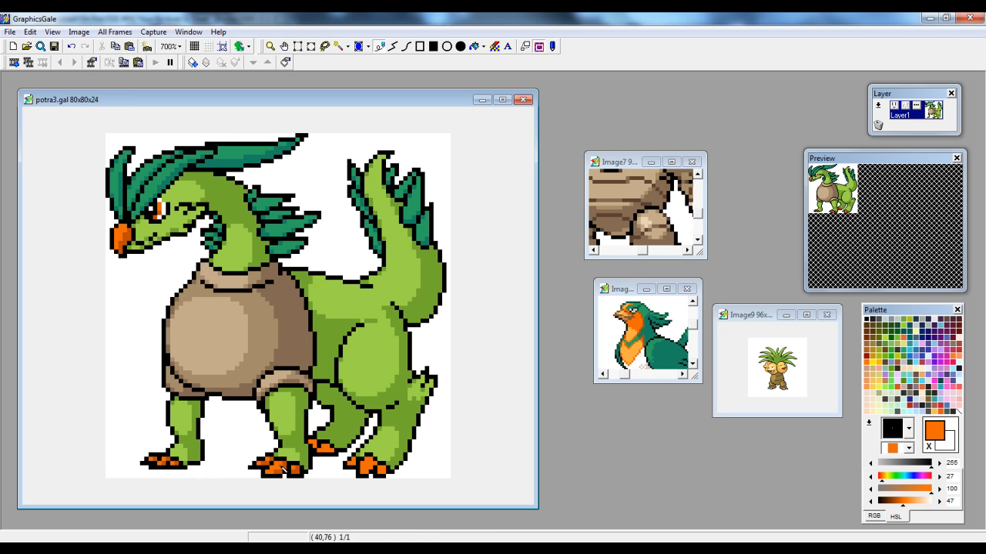
right_click(272, 468)
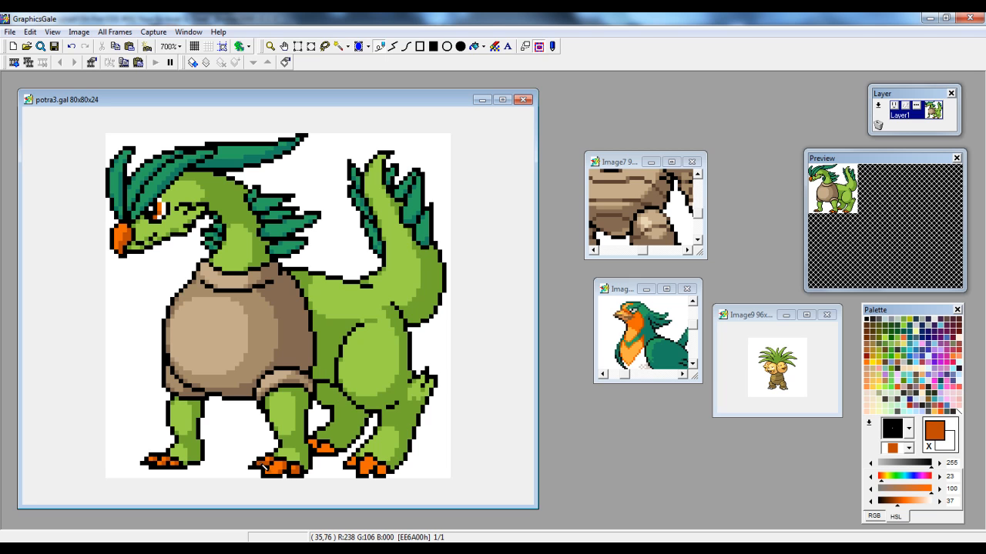
right_click(296, 473)
right_click(300, 475)
right_click(369, 464)
right_click(372, 468)
Undo the stray mark, colour the far hind foot's claws dark orange BD4A00 and save the sprite.
left_click(344, 381)
key("ctrl+z")
left_click(475, 46)
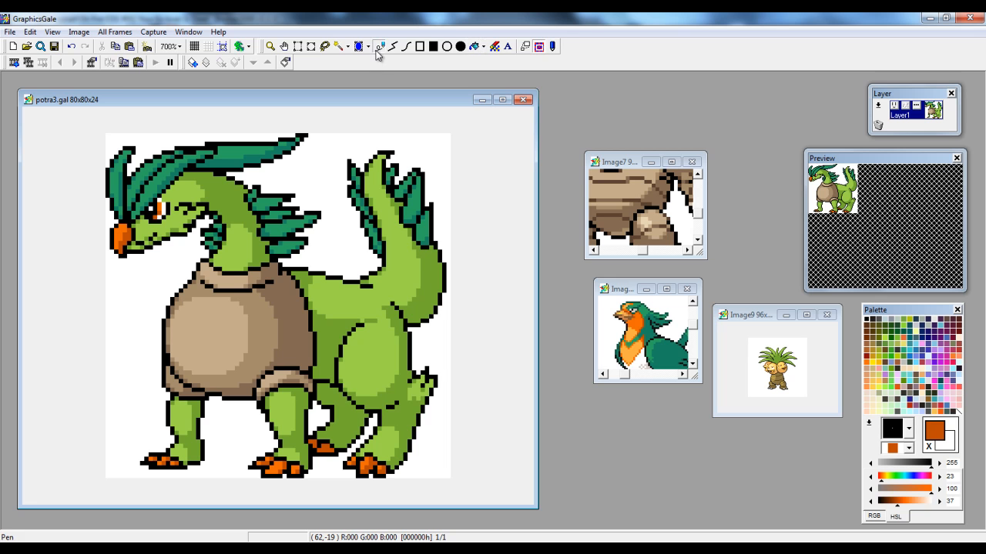
left_click(10, 31)
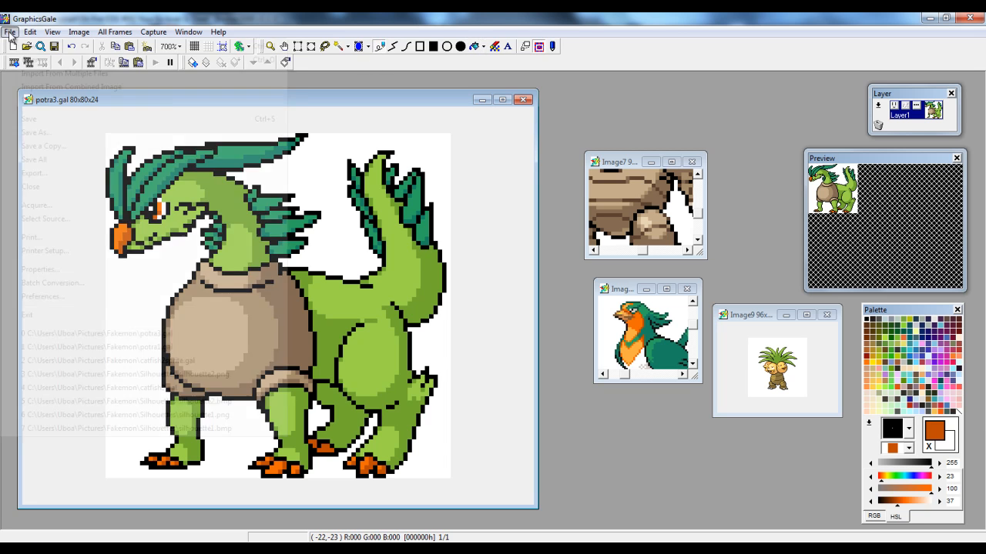
left_click(35, 120)
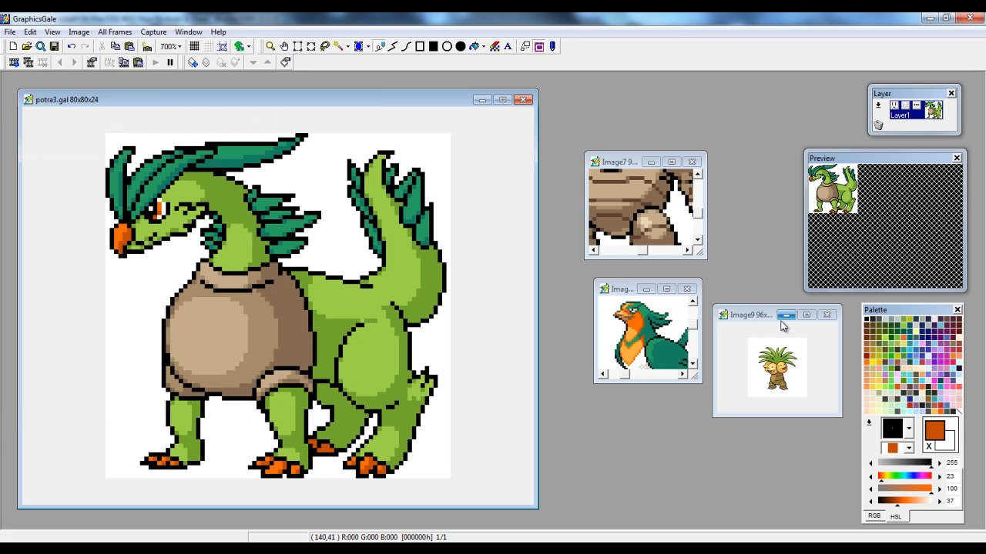
Check the bird sprite's outline colours, sample dark brown 5A4131 from the brown reference sprite and start recolouring the shell collar's outline.
left_click(628, 295)
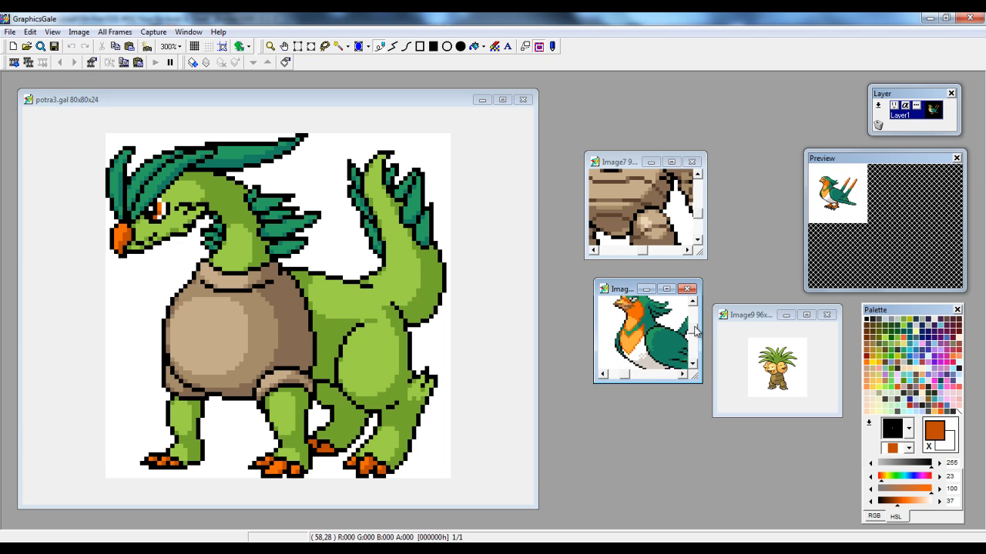
left_click_drag(696, 329, 708, 348)
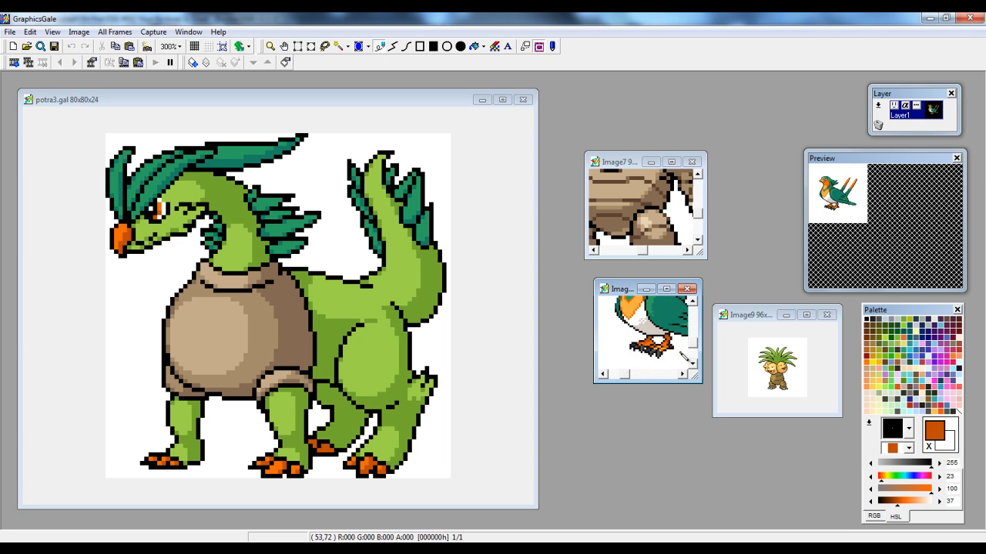
scroll(669, 350, "up", 2)
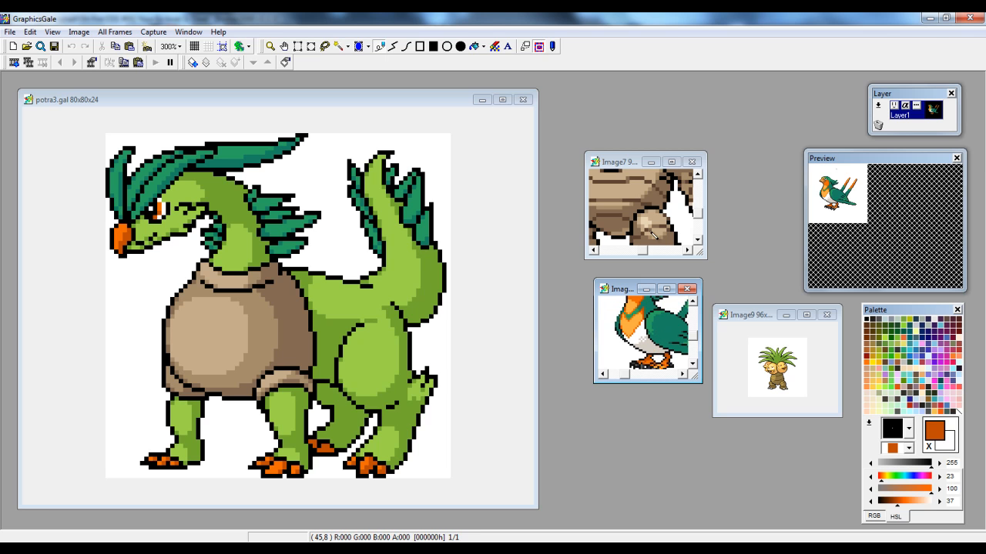
left_click(669, 228)
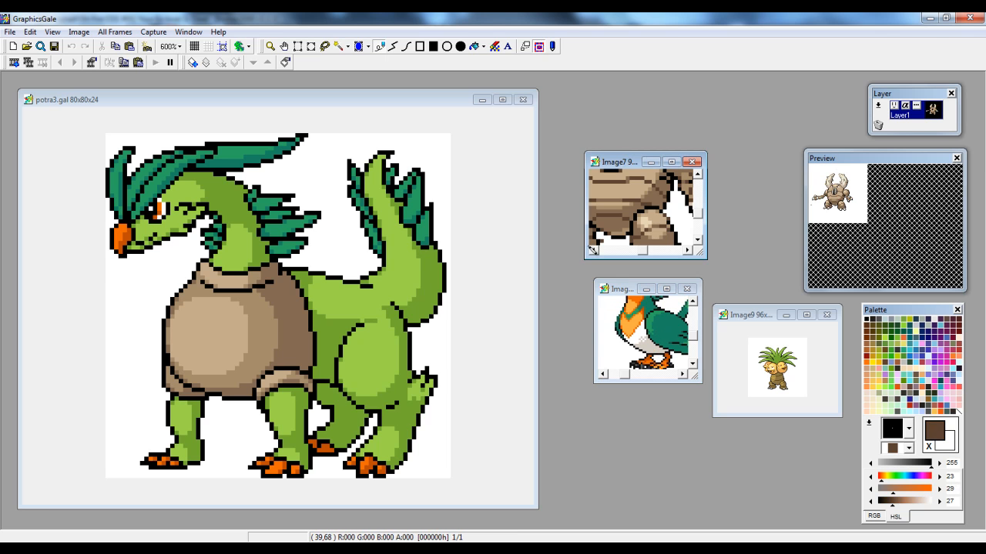
left_click(202, 278)
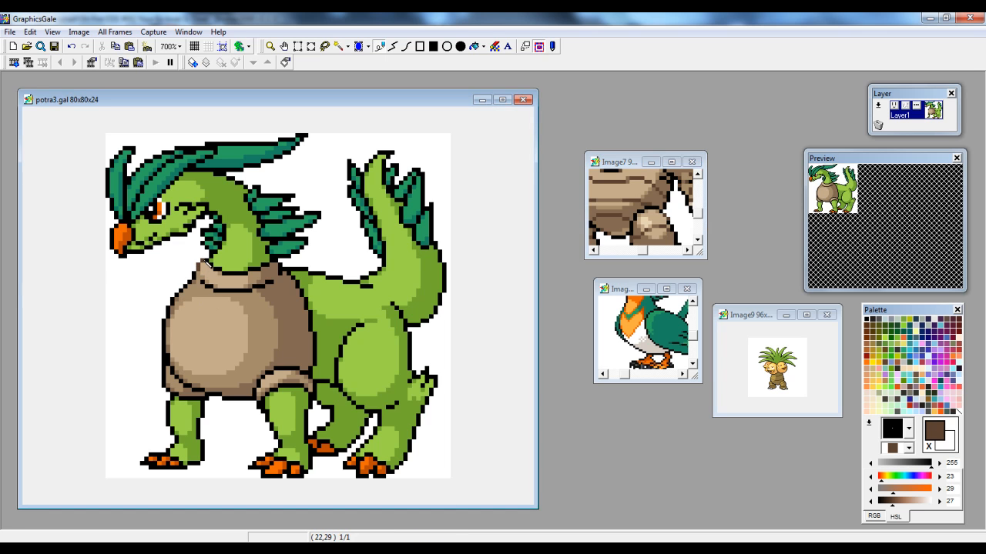
Refine the collar's outline and shading on the side nearest the back with 5A4131, black and the shell browns, including A48B6A.
right_click(276, 279)
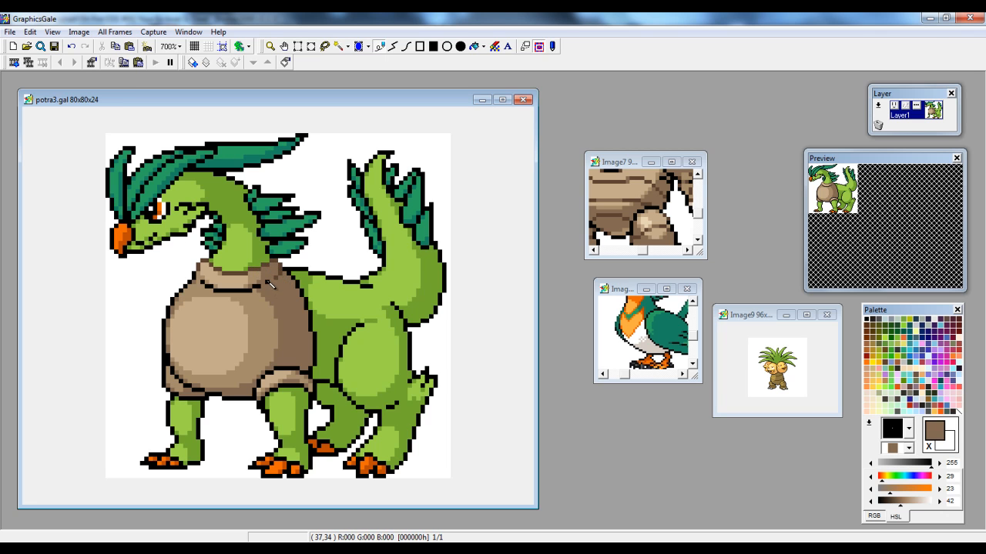
right_click(268, 283)
right_click(252, 290)
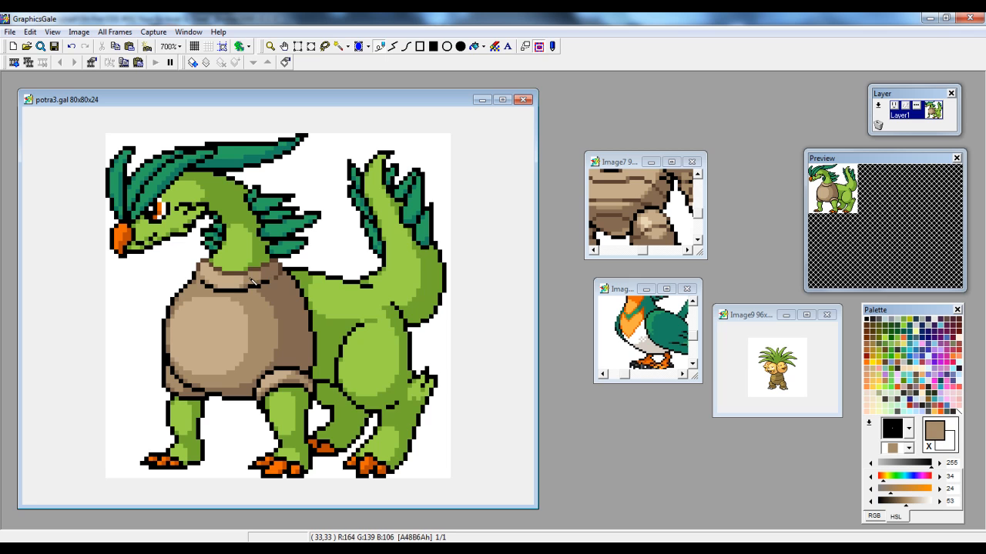
right_click(273, 286)
right_click(277, 280)
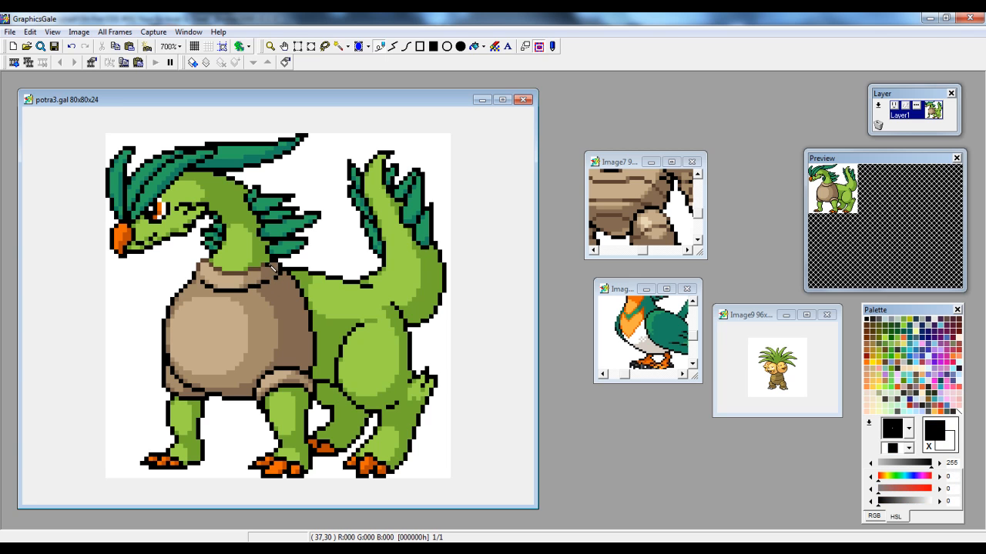
right_click(267, 264)
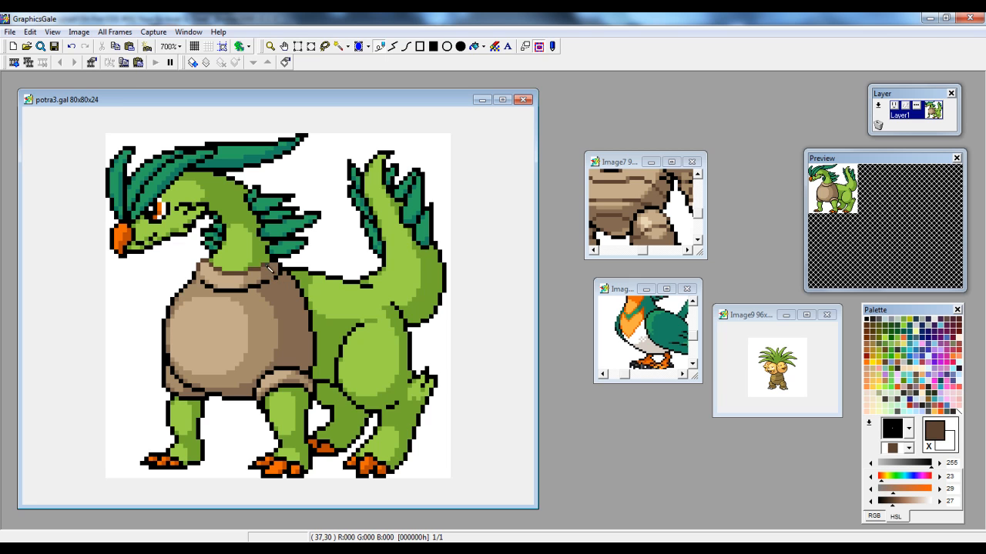
right_click(267, 267)
right_click(252, 273)
right_click(271, 265)
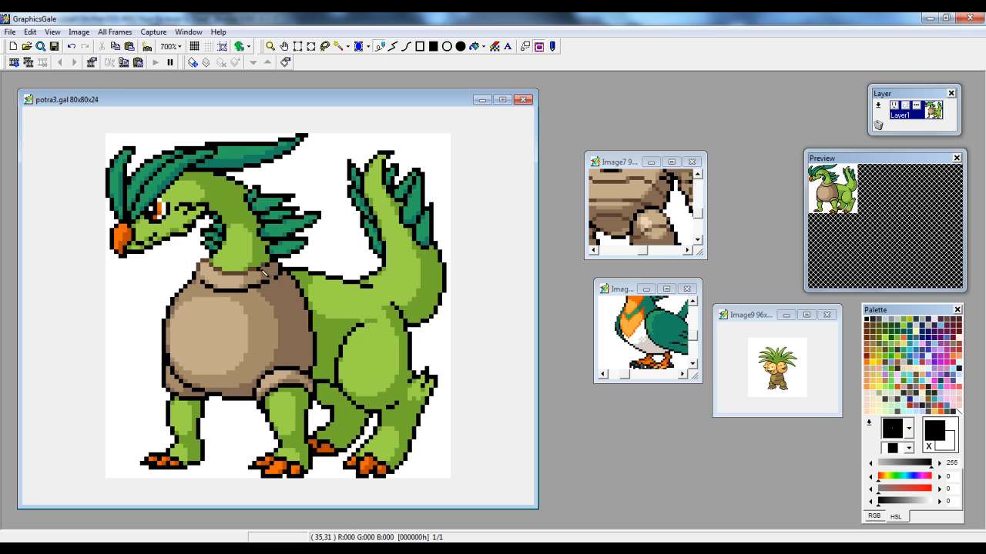
right_click(266, 266)
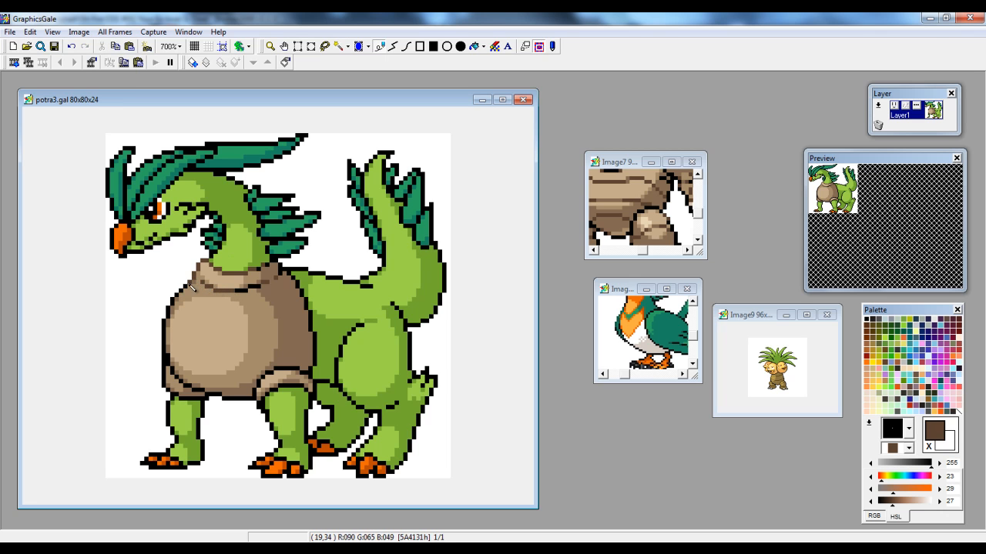
Recolour the outer outline of the torso shell and its shoulder plate with dark brown 5A4131, undoing a stray stroke.
right_click(185, 286)
right_click(186, 285)
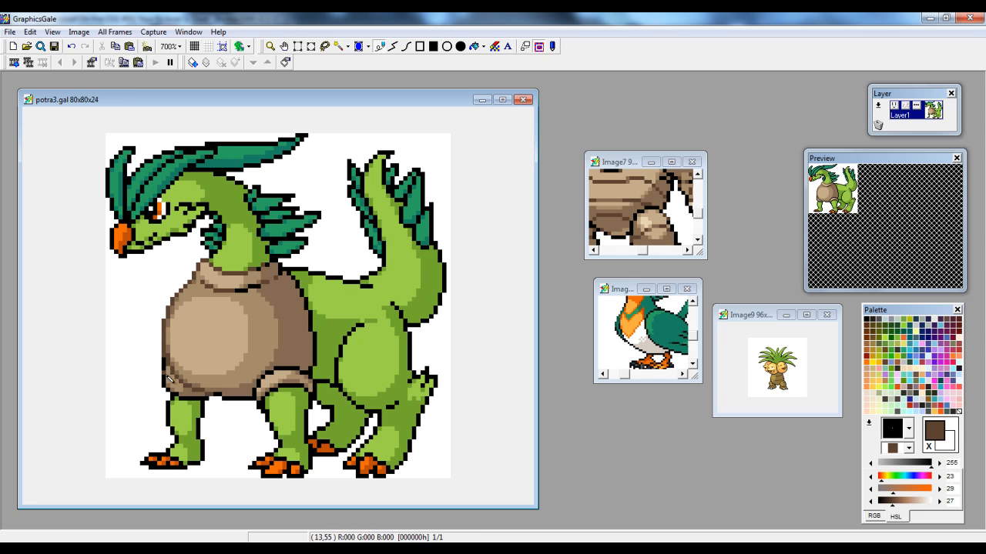
right_click(159, 367)
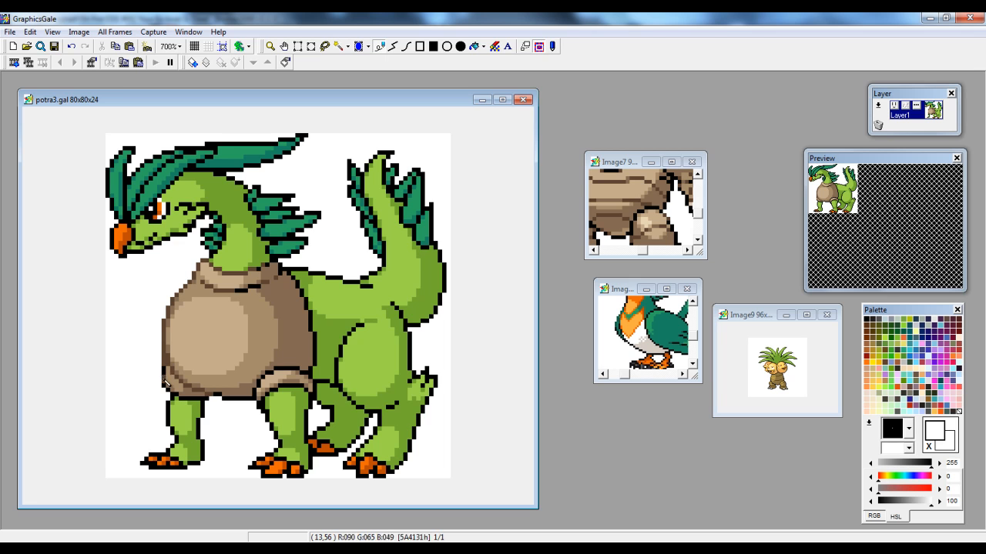
right_click(168, 388)
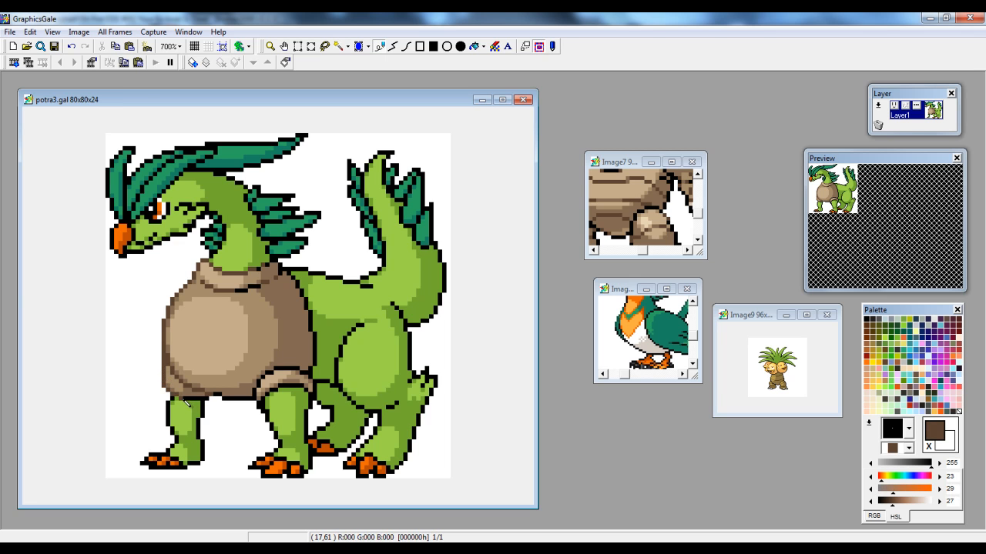
left_click(30, 31)
left_click(35, 46)
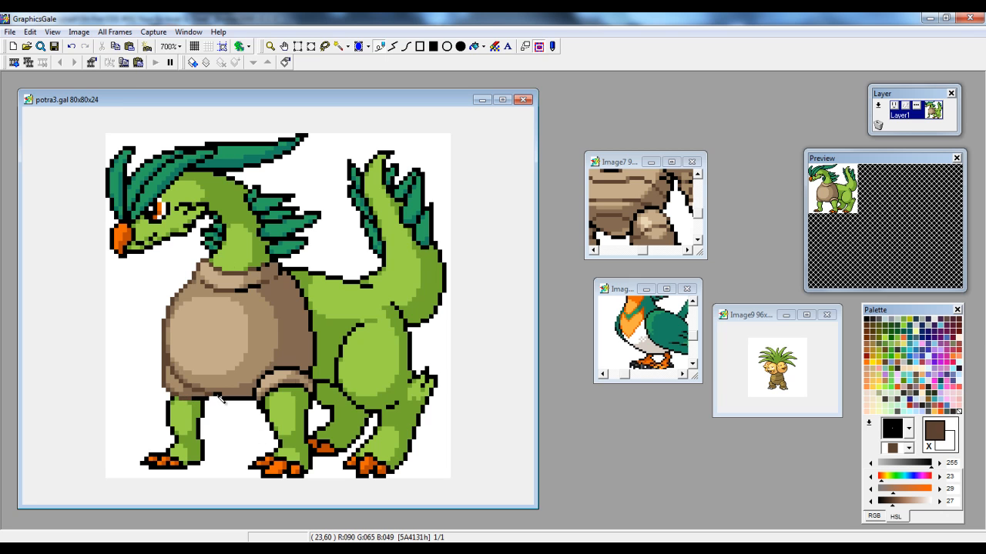
right_click(299, 368)
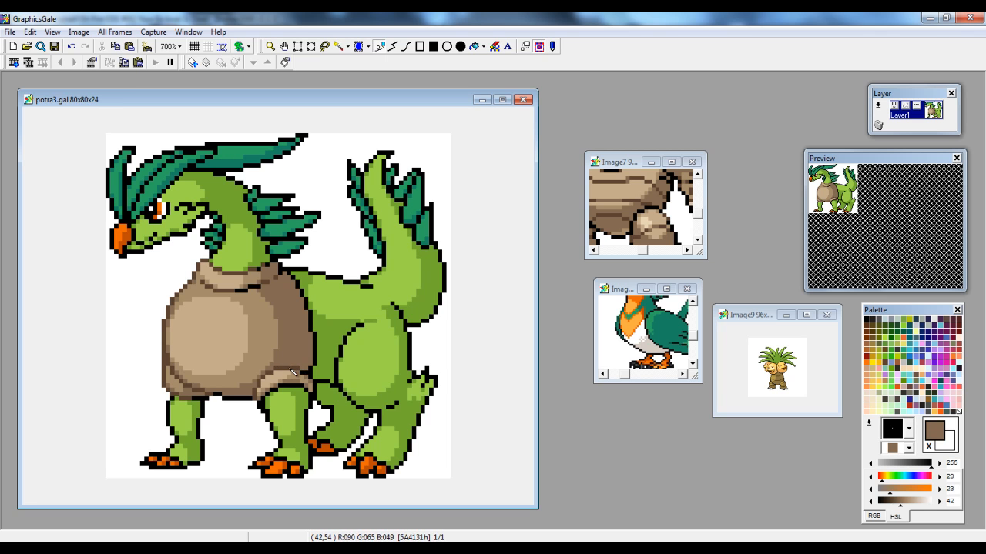
right_click(301, 374)
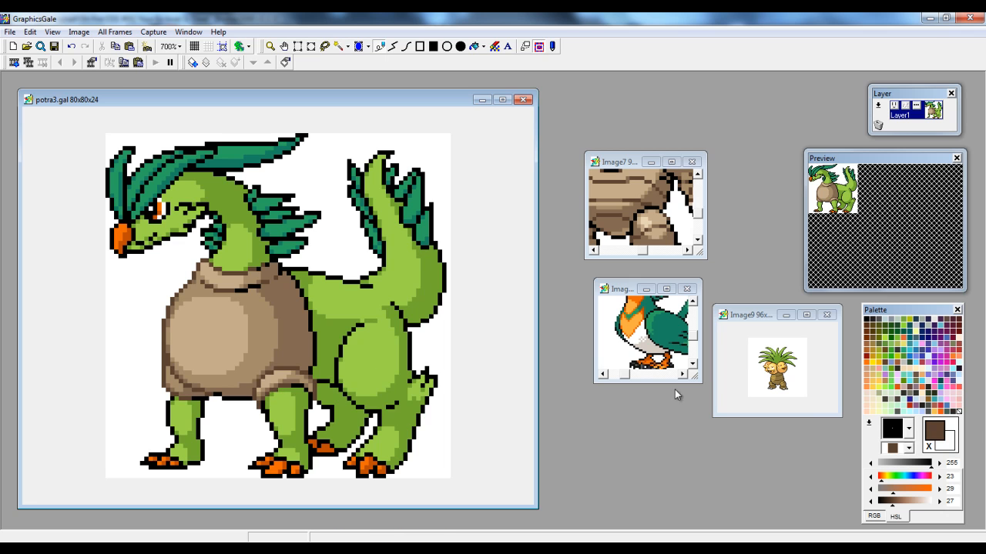
Fill the white background and the gaps around the neck and between the legs with purple 6C18C4.
right_click(873, 336)
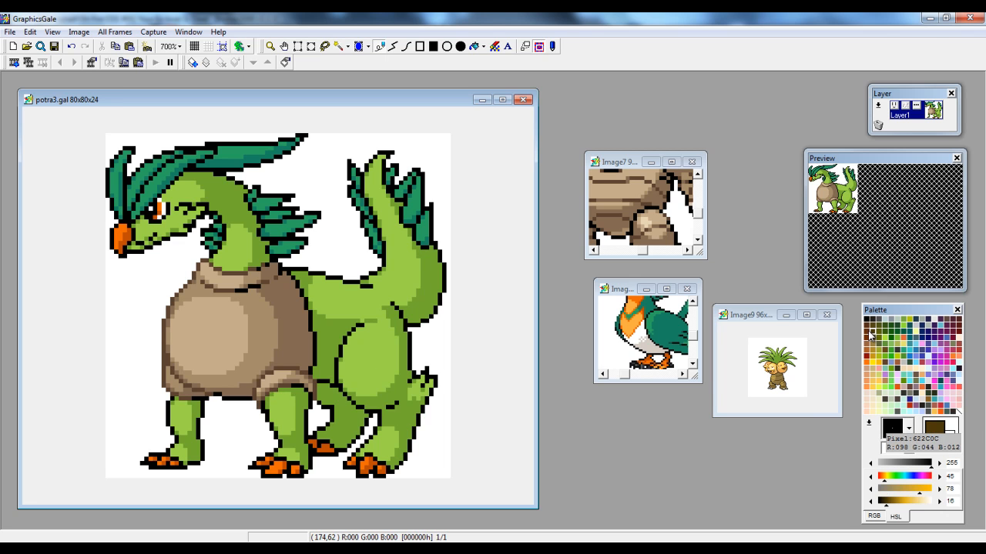
right_click(938, 361)
left_click(472, 46)
left_click(429, 136)
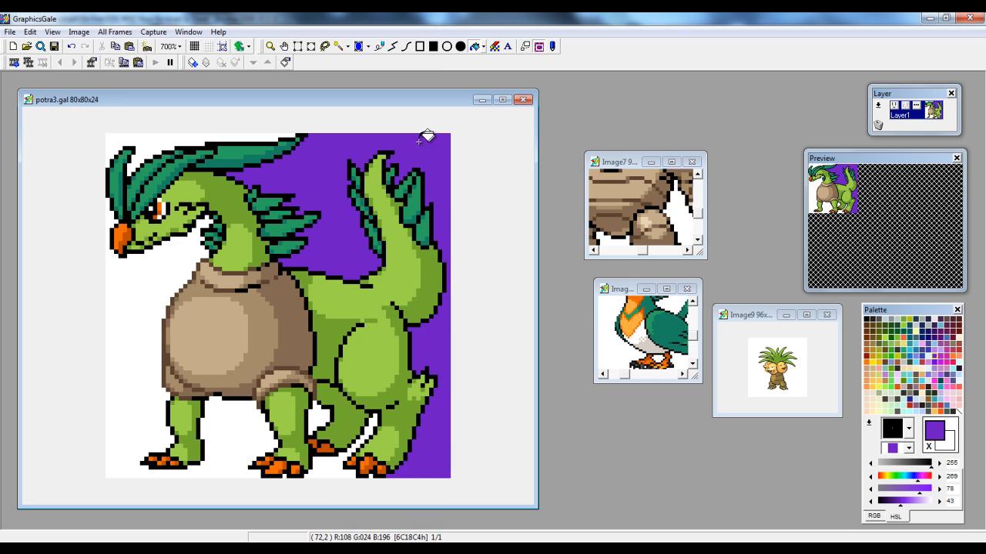
left_click(171, 266)
left_click(158, 143)
left_click(267, 392)
left_click(323, 416)
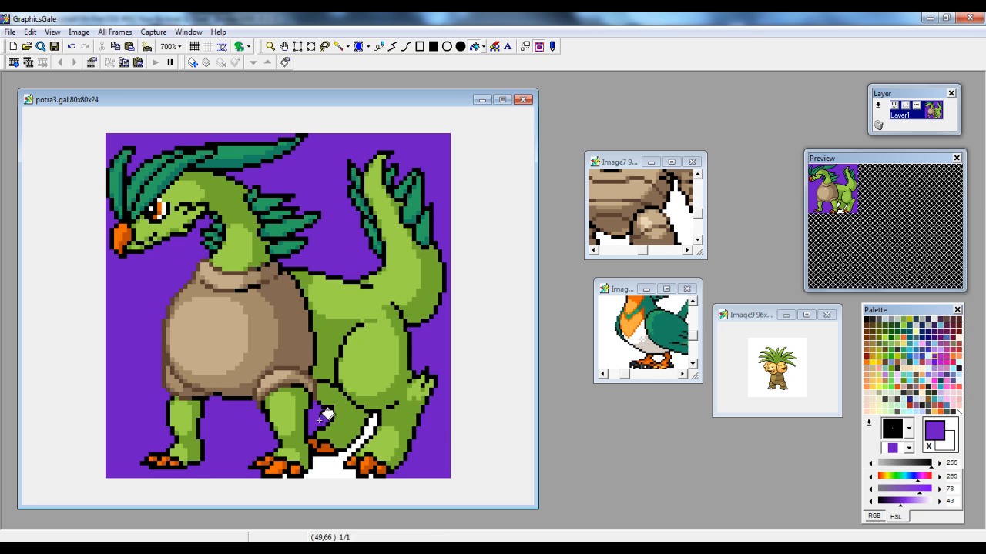
left_click(328, 460)
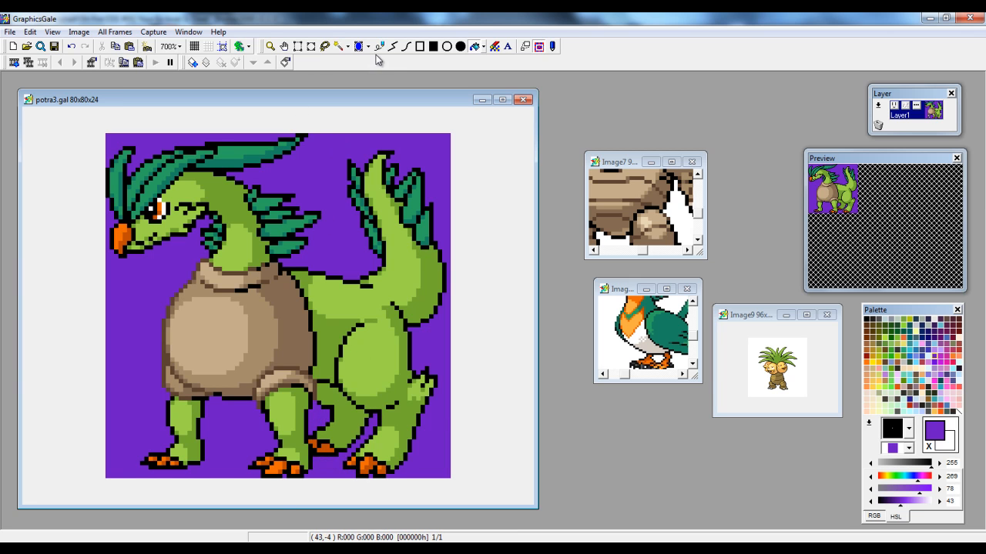
Touch up the shoulder plate and shell outline near the front leg with 5A4131, undoing a misplaced stroke and sampling the background purple.
right_click(289, 375)
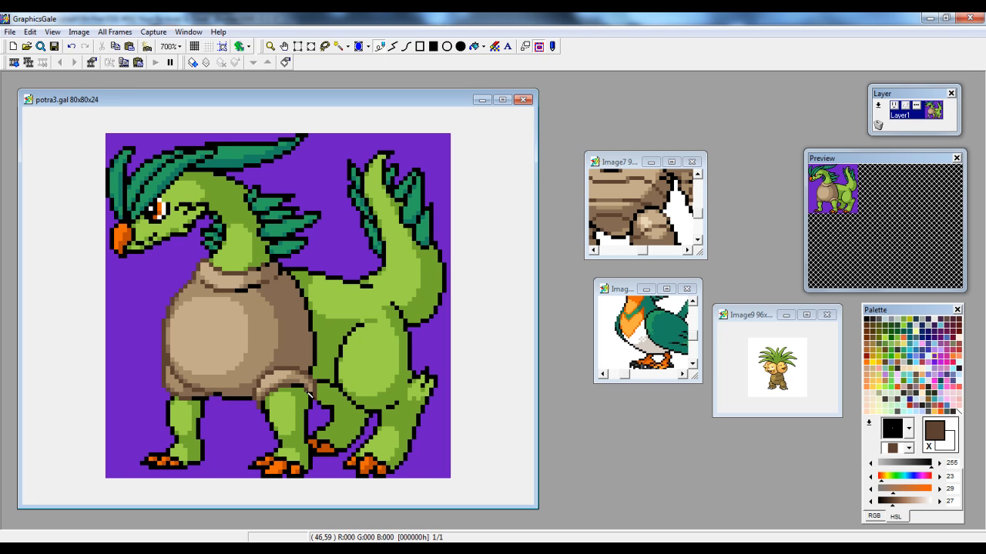
left_click(30, 32)
left_click(35, 49)
right_click(260, 415)
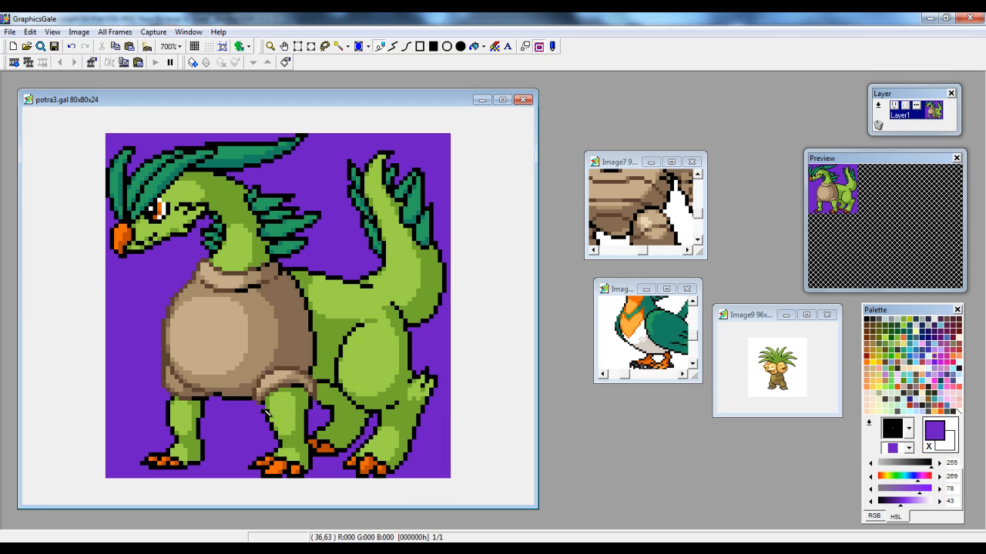
right_click(261, 403)
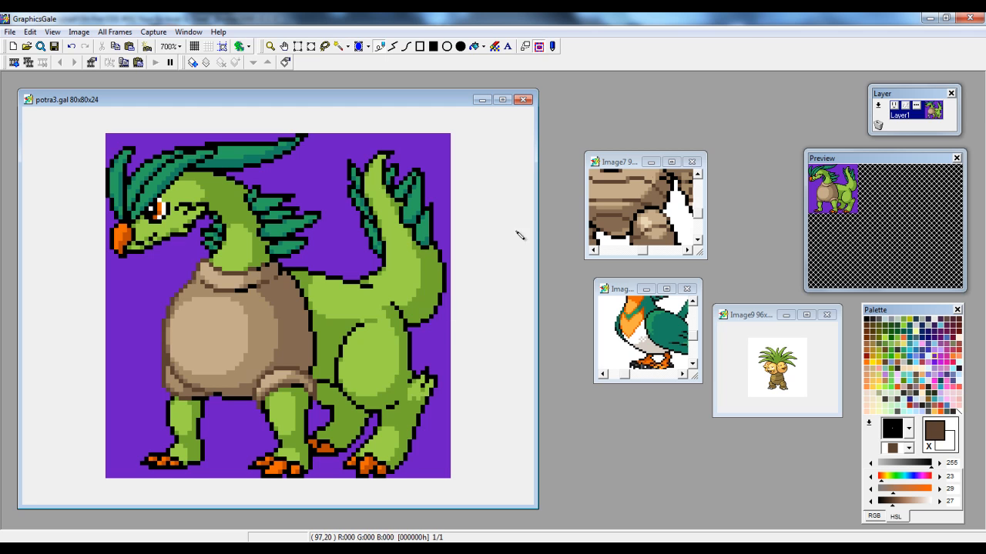
Sample dark orange BD4A00 from the bird sprite's foot, darken it to HSL 8, 92, 25 and recolour the beak's outline.
left_click(637, 291)
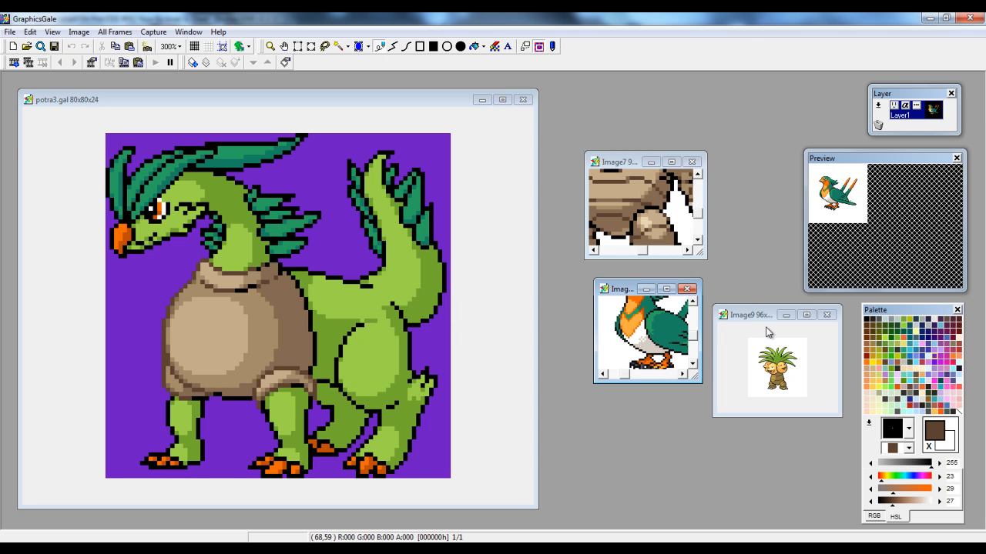
scroll(693, 347, "down", 1)
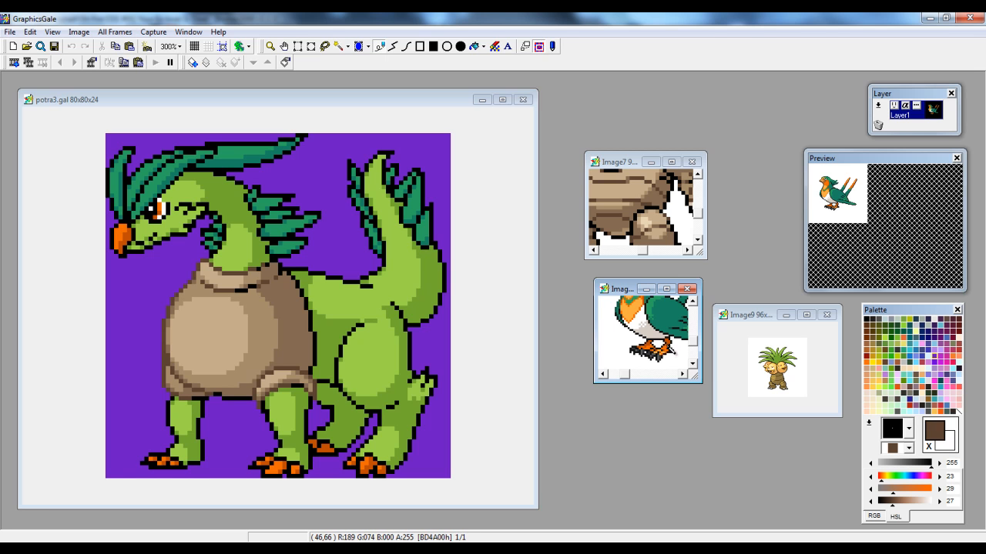
right_click(665, 353)
left_click(123, 243)
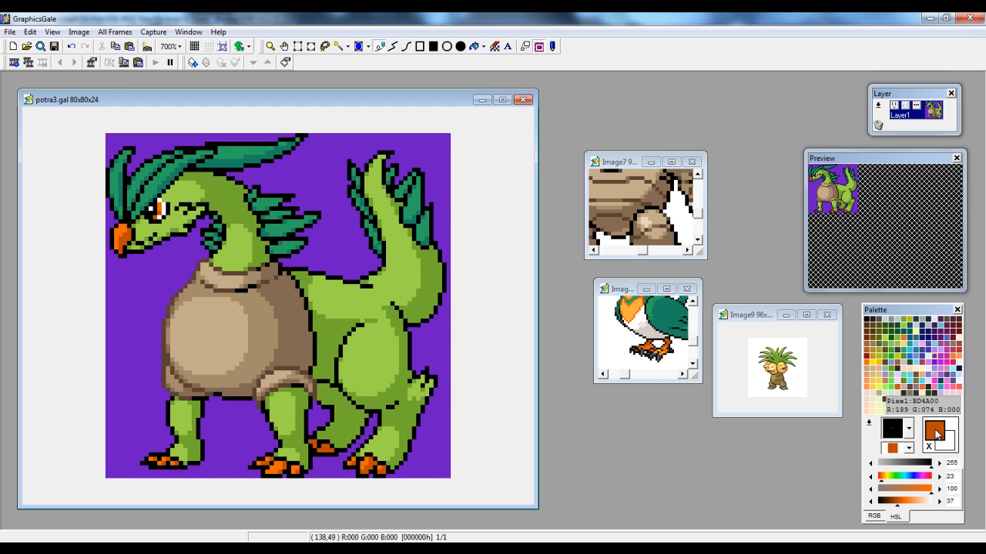
double_click(936, 435)
left_click(624, 241)
left_click_drag(499, 156, 498, 158)
left_click(538, 318)
left_click(372, 320)
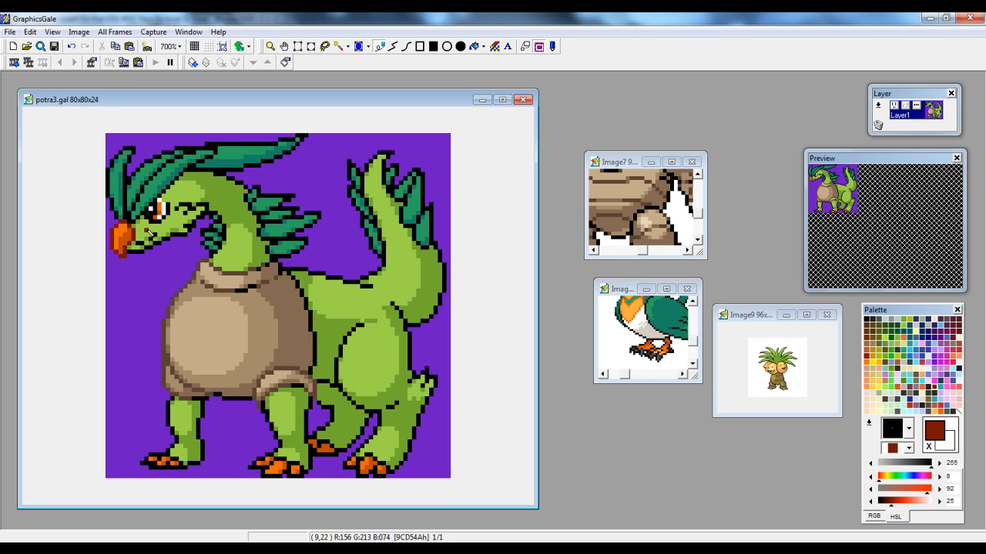
Touch up the beak's outline where it meets the face and jaw, using black 000000 and dark red-brown 781405.
right_click(132, 257)
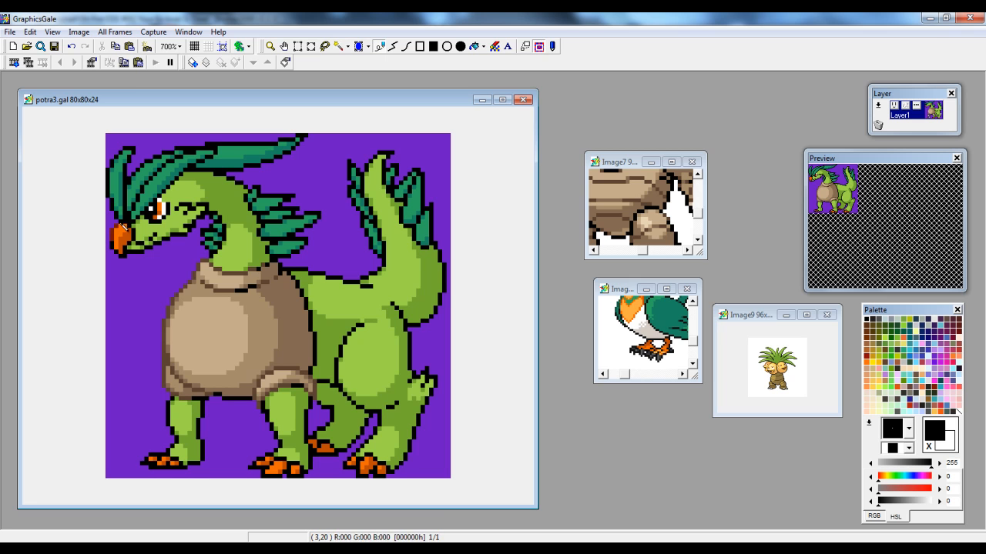
right_click(122, 226)
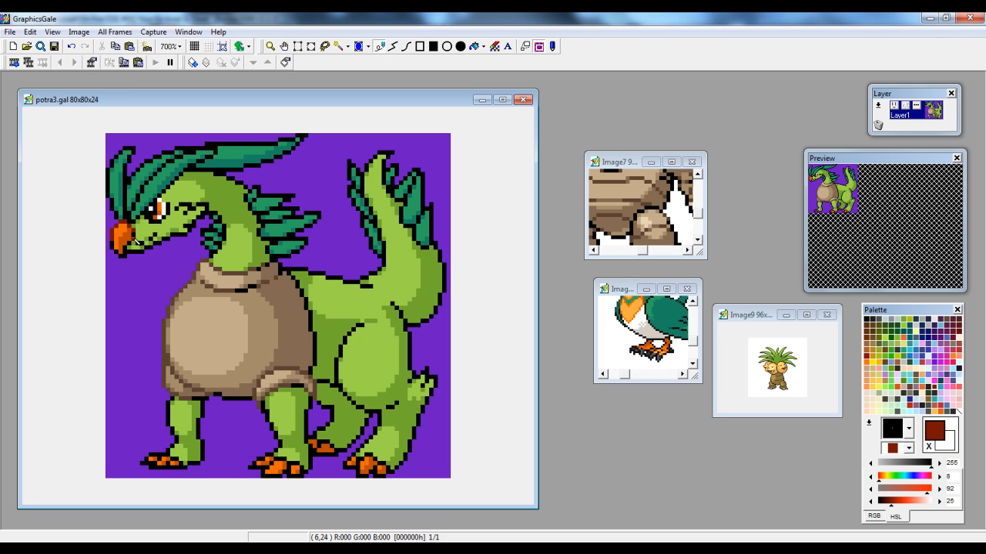
right_click(116, 245)
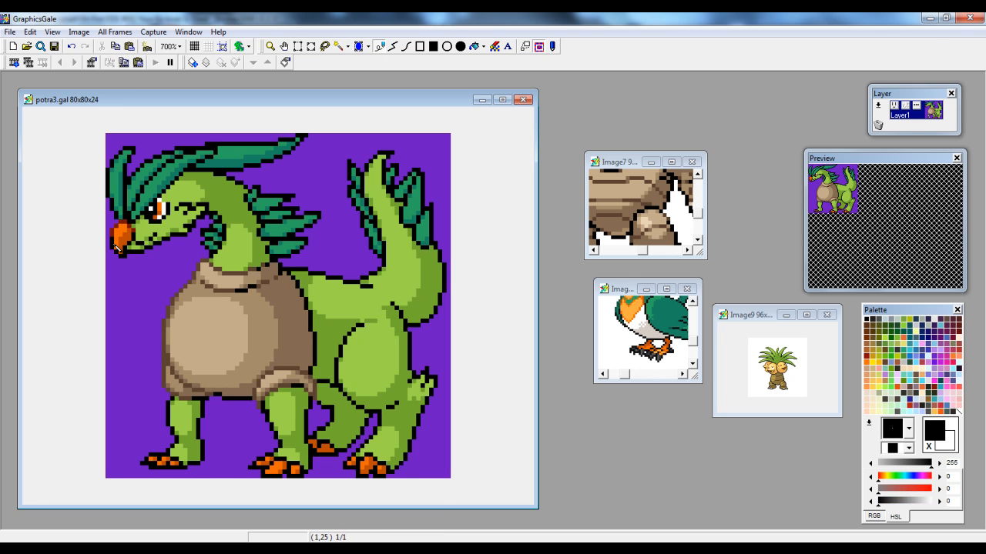
Recolour the claw outlines on the front and hind feet with dark red-brown 781405 sampled from the beak's outline.
right_click(116, 244)
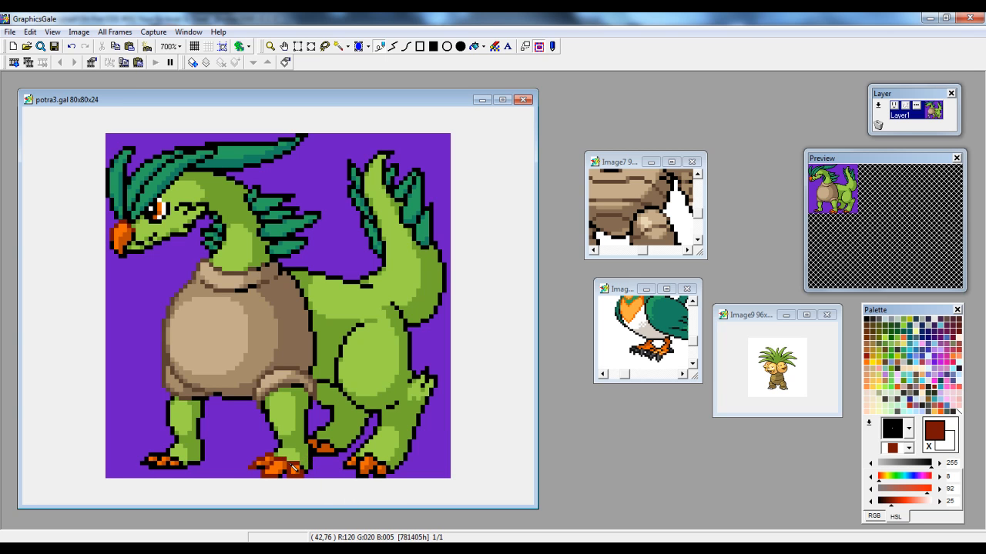
right_click(355, 470)
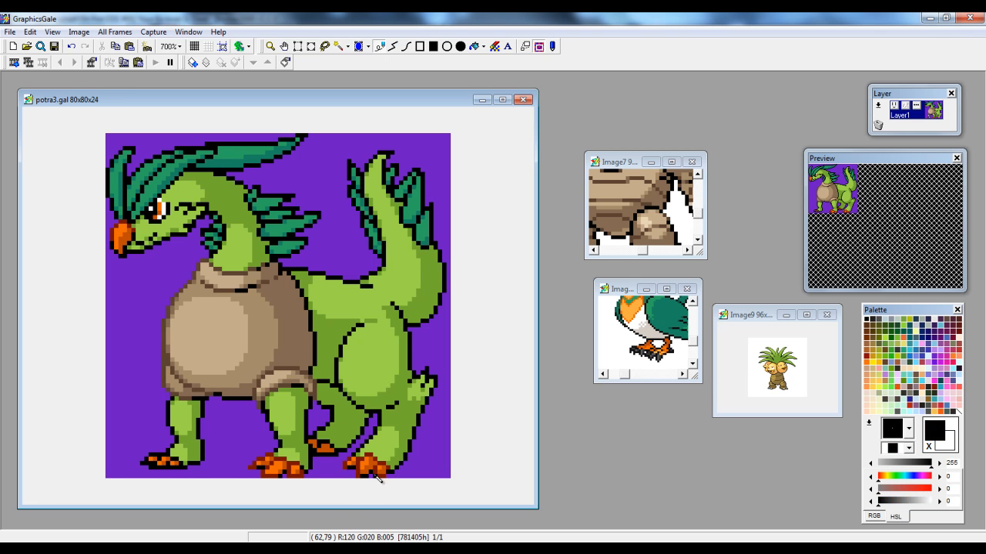
right_click(381, 473)
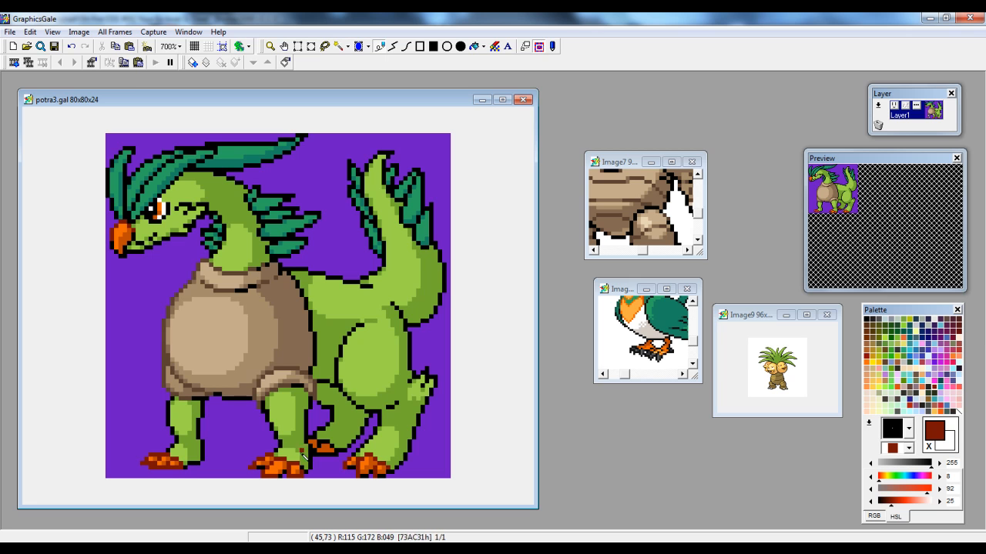
Touch up the eye's iris with dark orange BD4A00 and bright orange EE6A00 sampled from the eye.
right_click(161, 214)
right_click(162, 216)
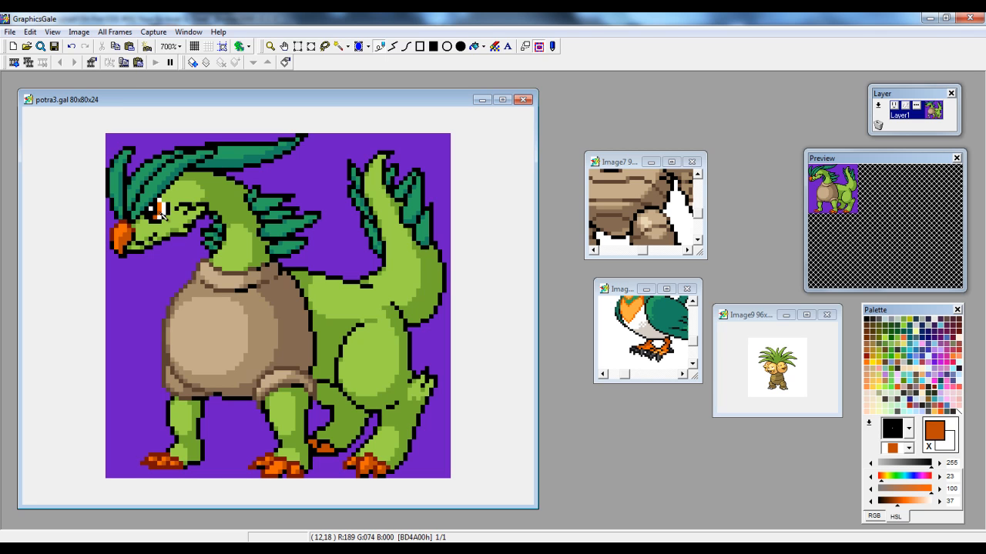
right_click(160, 206)
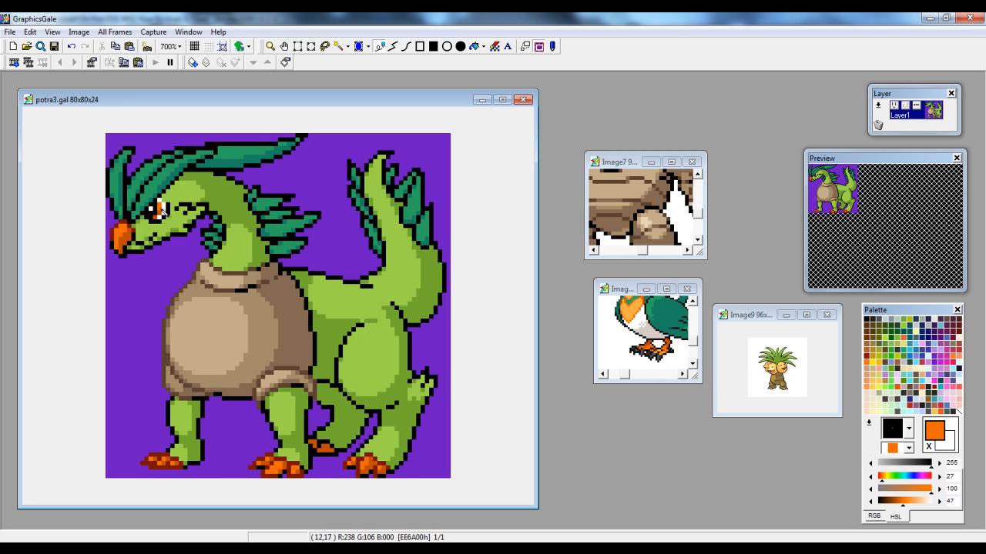
right_click(162, 215)
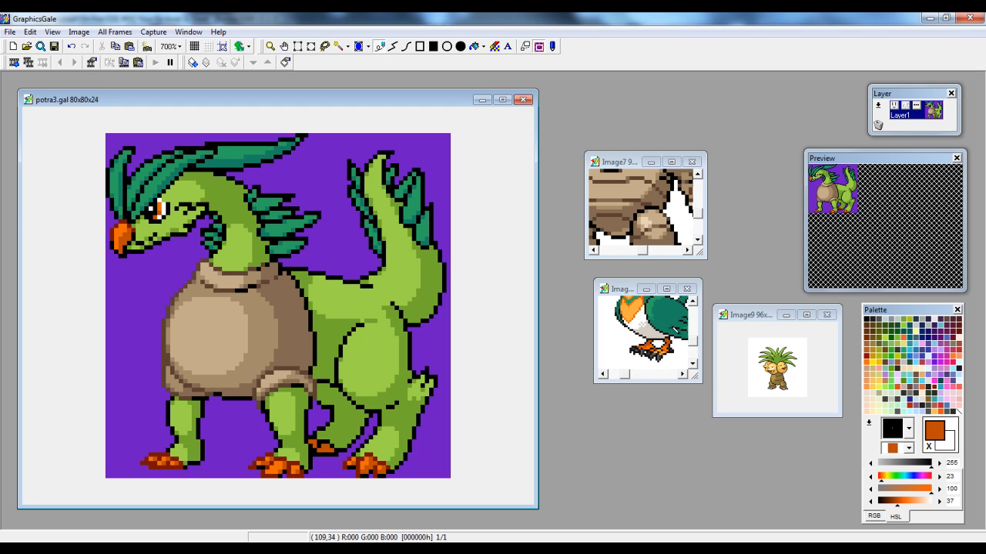
Look over the bird and brown beetle reference sprites, and sample dark olive green 526229 from the palm-tree sprite's leaves.
left_click(621, 293)
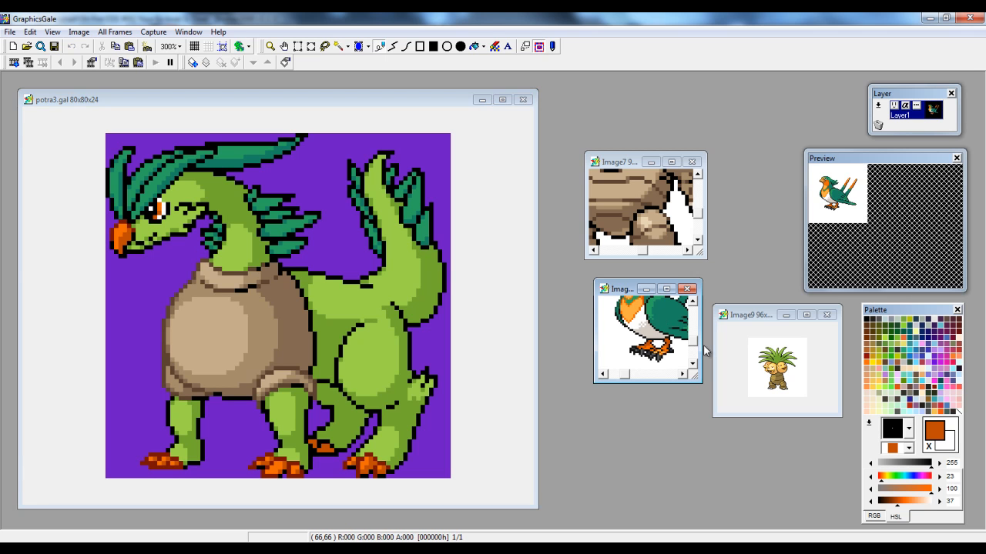
left_click_drag(695, 343, 695, 333)
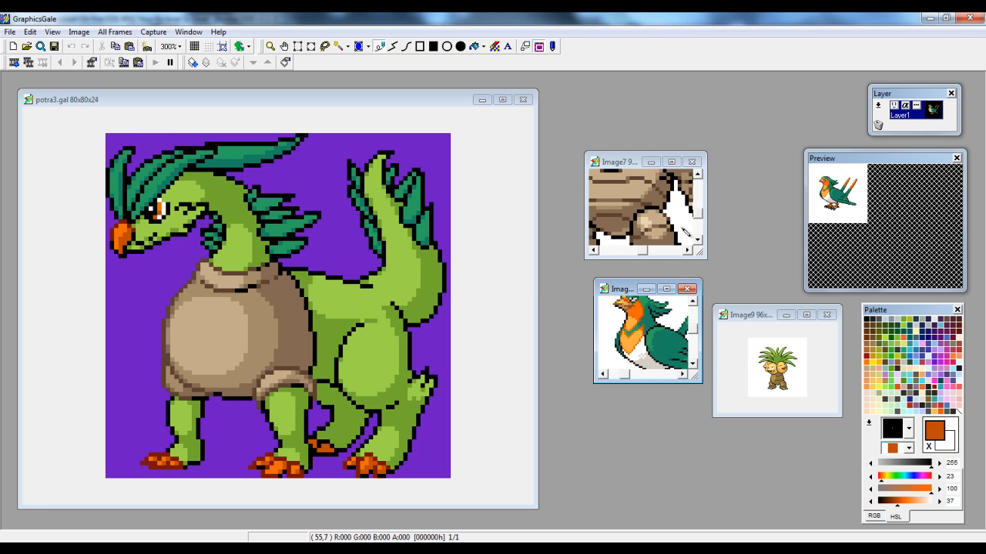
left_click_drag(698, 212, 698, 193)
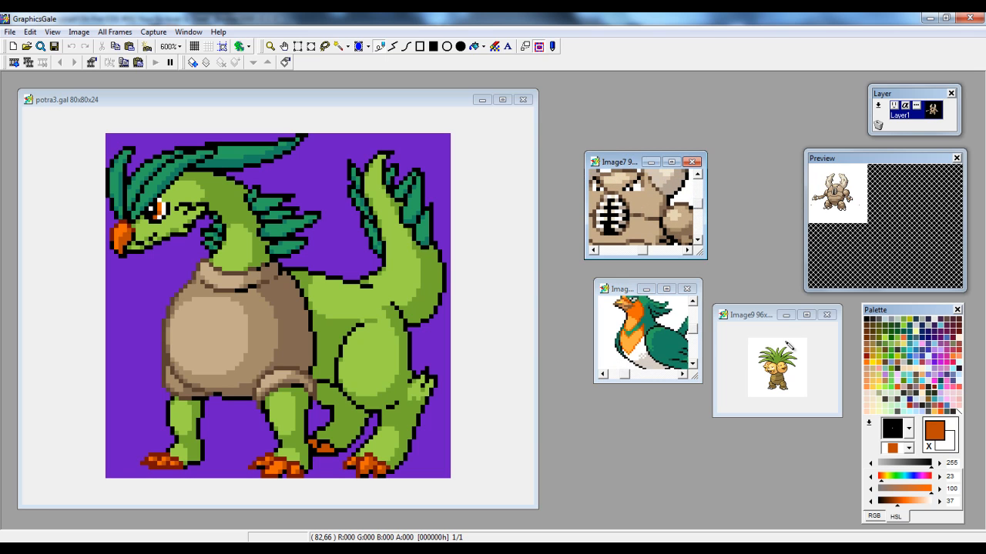
left_click_drag(696, 314, 695, 343)
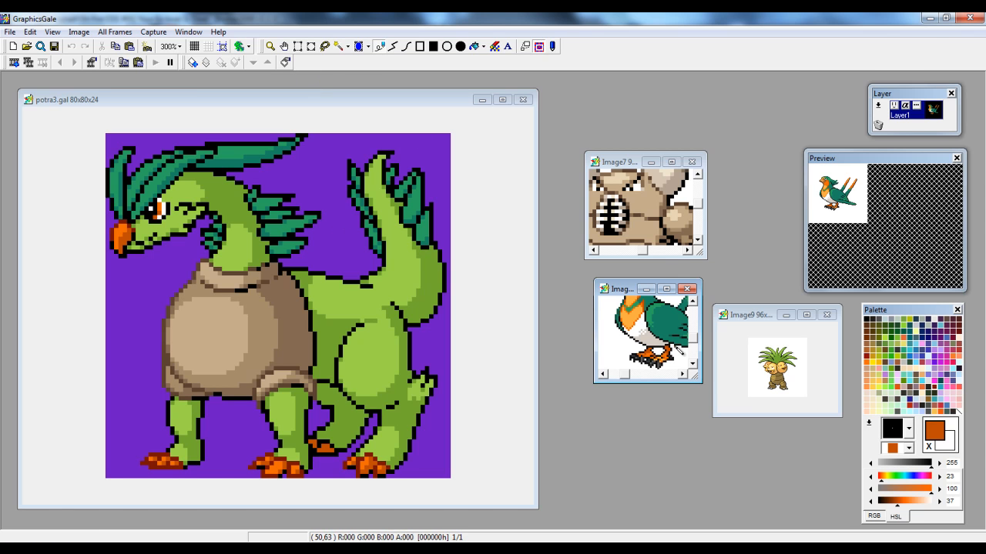
left_click(758, 325)
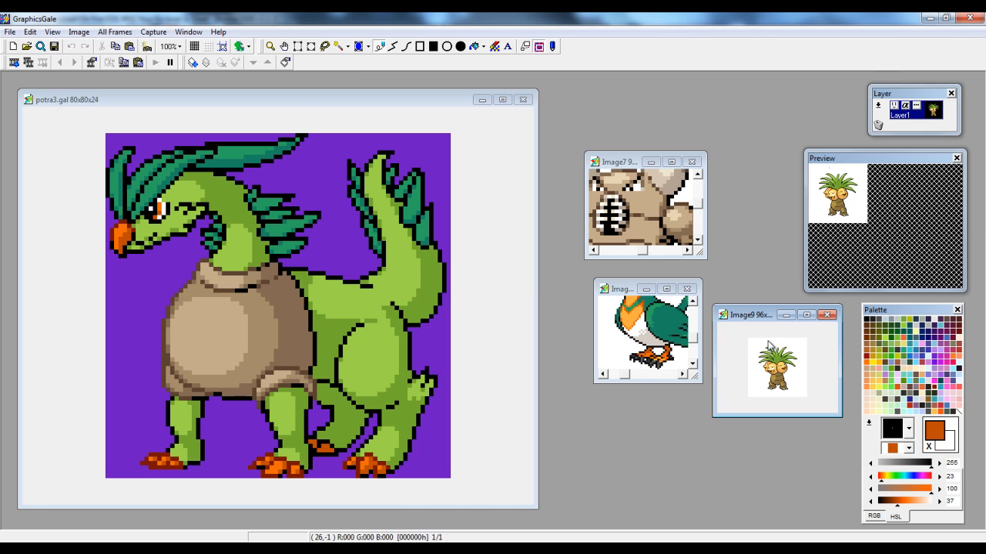
scroll(762, 346, "up", 3)
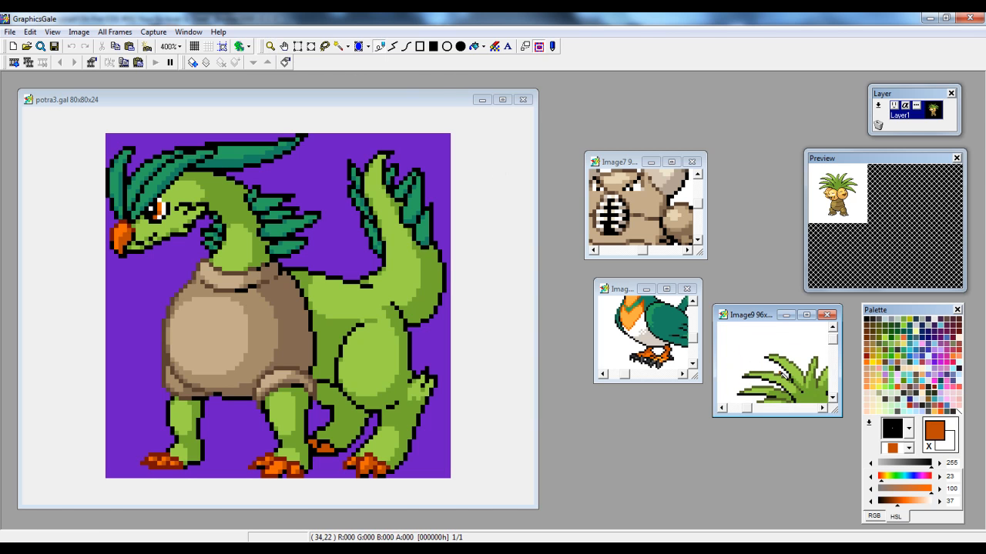
right_click(776, 377)
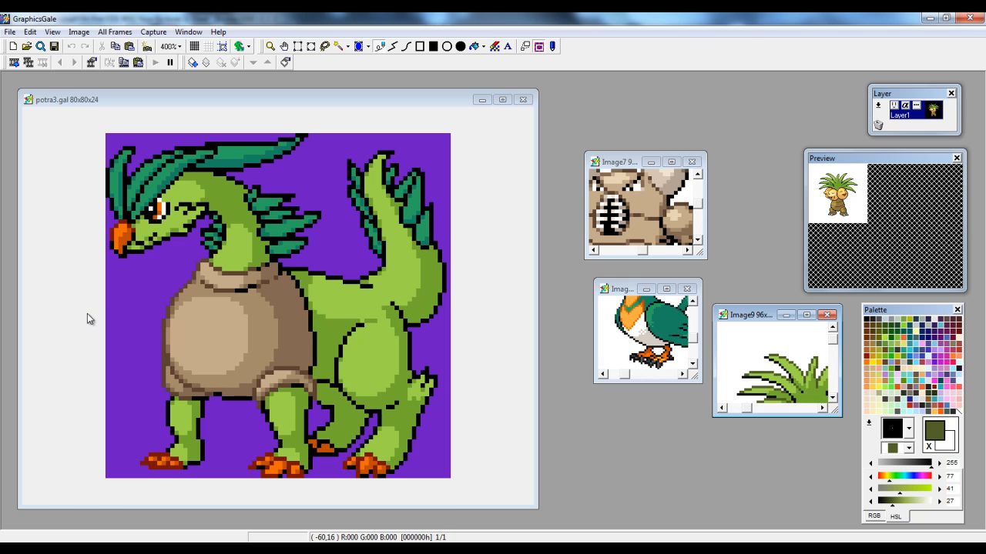
Recolour the dragon's cheek lines, mouth and jaw outline with olive green 526229, keeping black accents along the lower jaw.
left_click(217, 262)
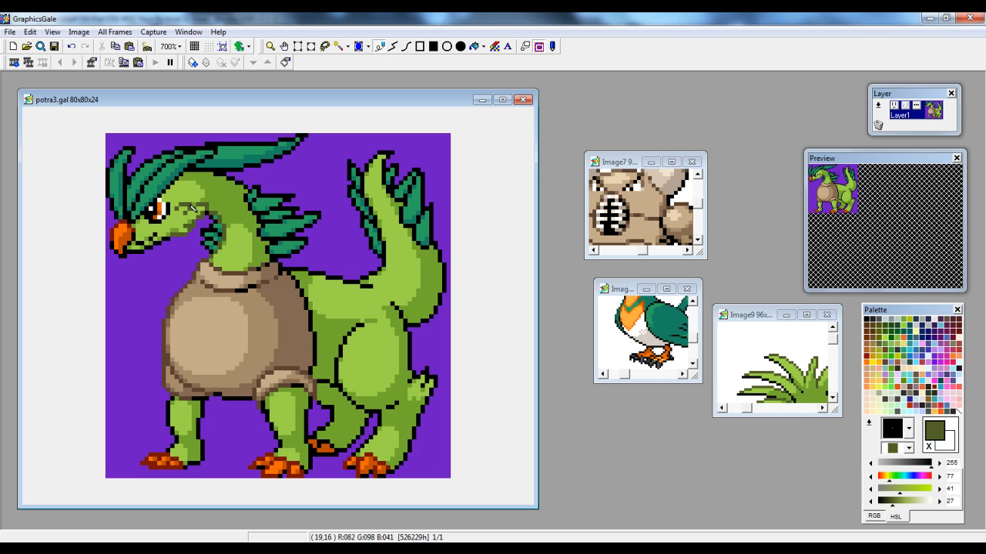
right_click(147, 241)
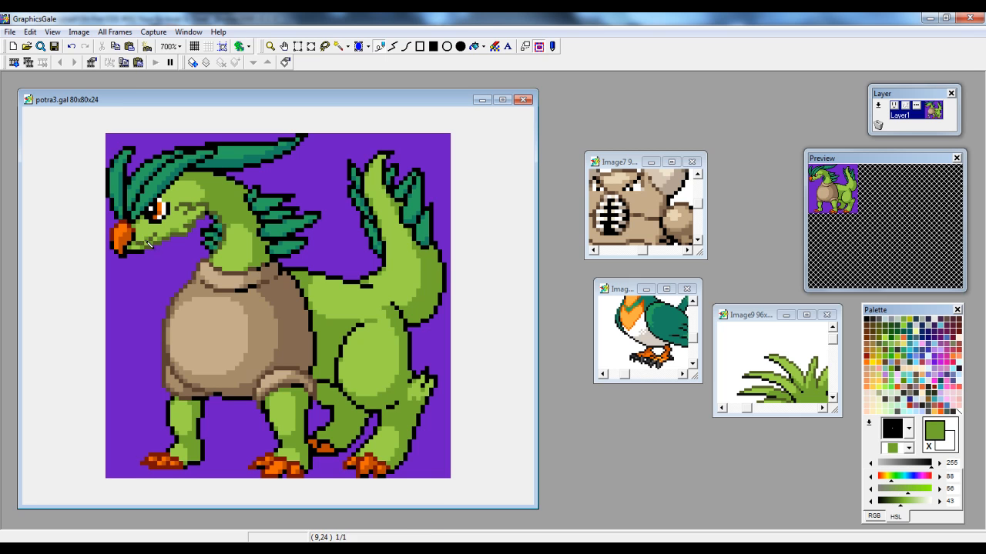
right_click(155, 250)
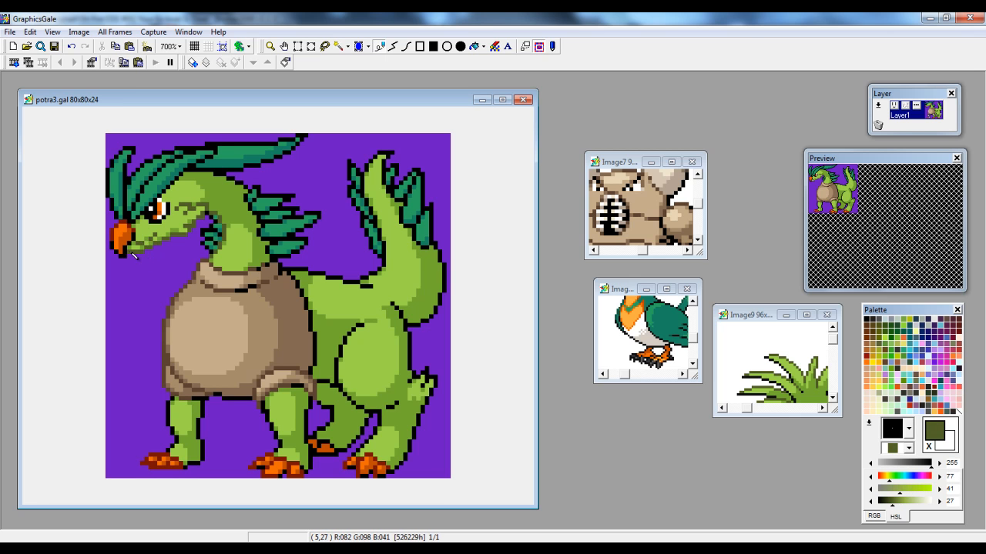
right_click(130, 253)
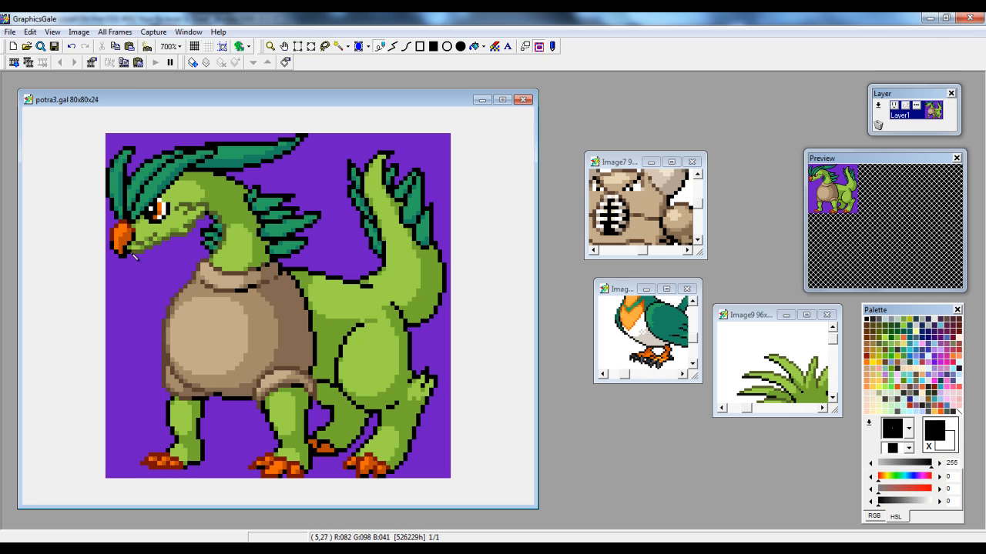
right_click(181, 240)
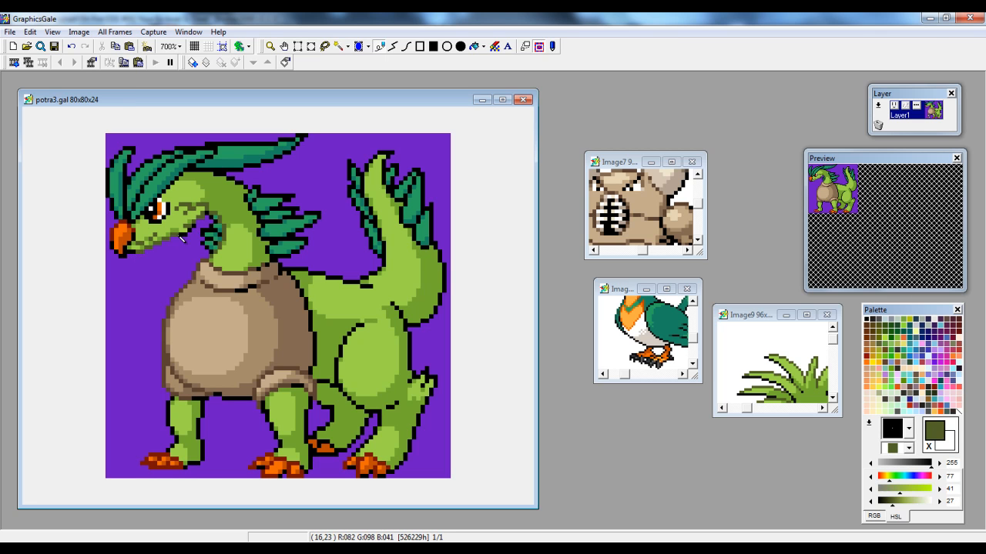
right_click(187, 239)
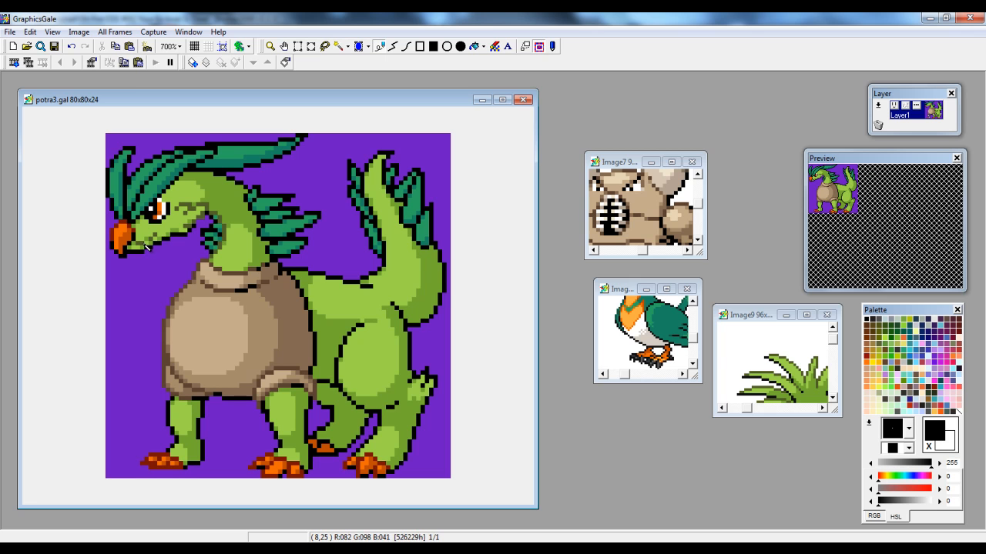
right_click(145, 245)
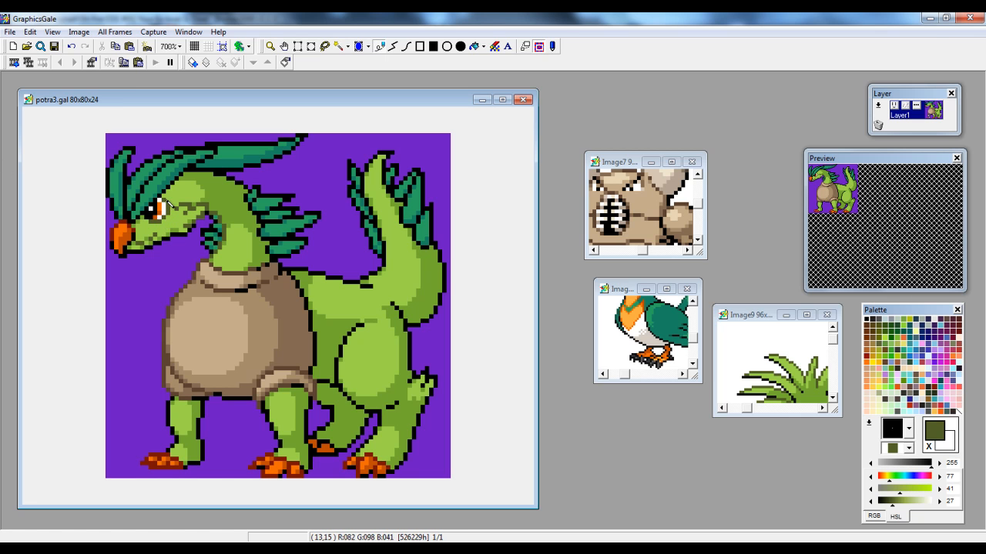
Refine the lines behind the eye with mid green and recolour the top and back of the neck's outline with 526229.
right_click(191, 201)
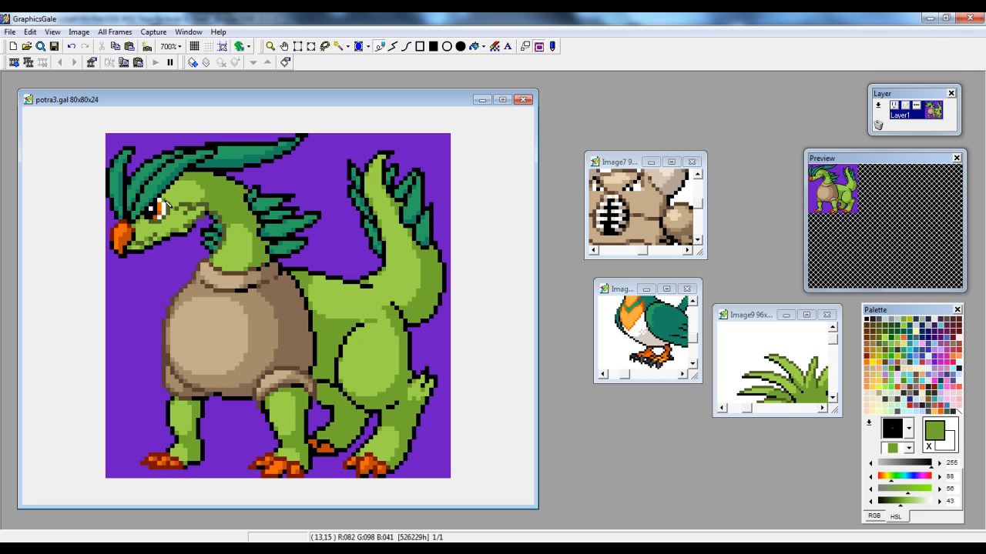
right_click(172, 214)
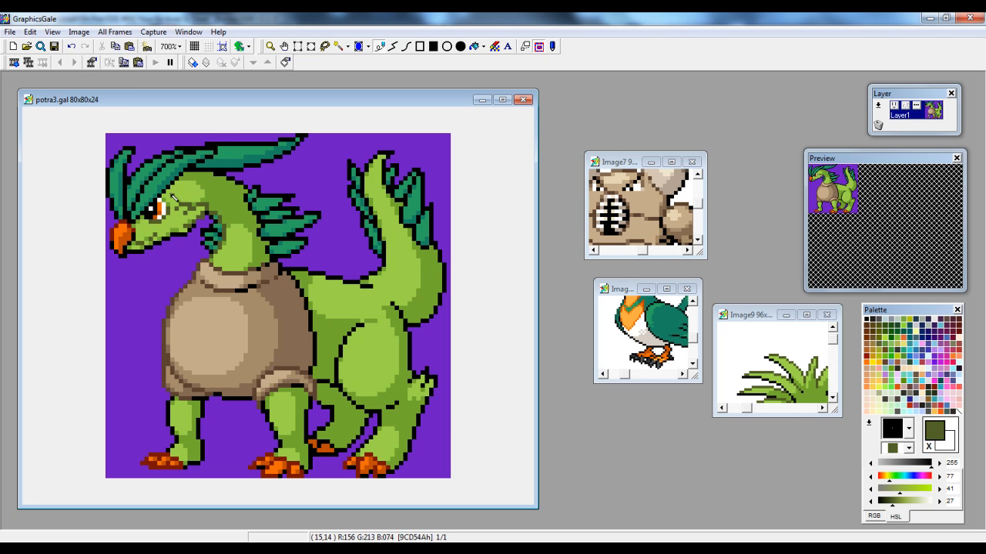
right_click(241, 184)
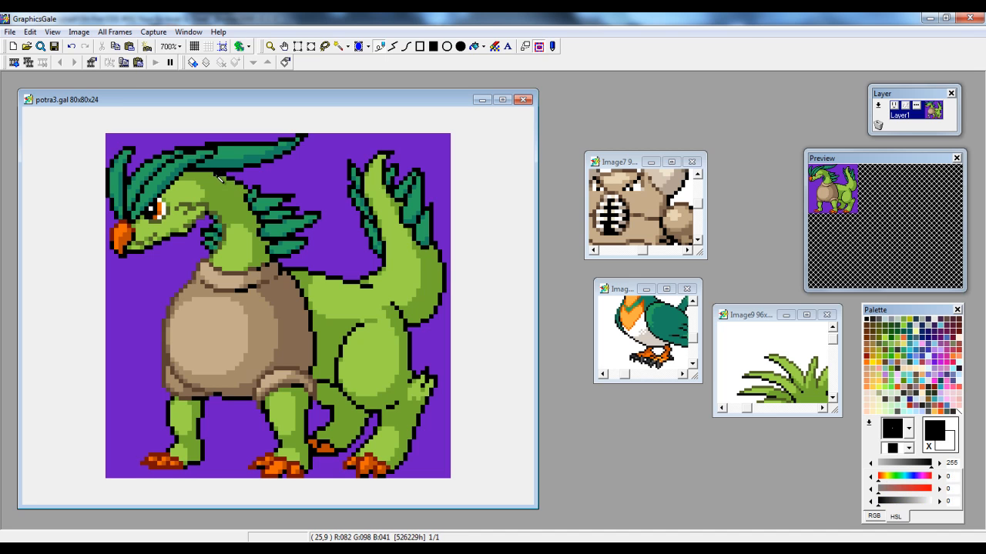
right_click(217, 178)
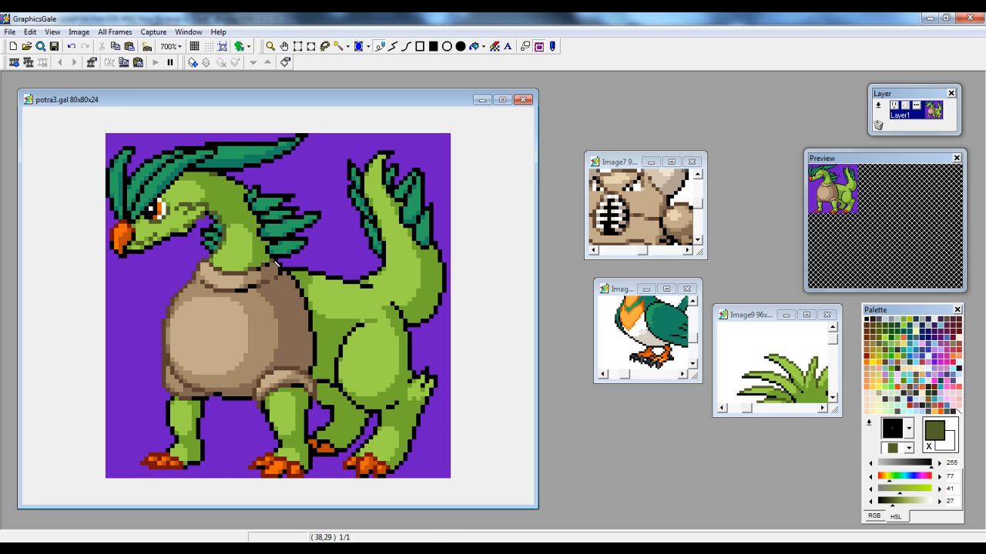
Recolour the back, inner tail and tail tip outline with 526229, sampling the purple background for cleanup, and undo the last stroke.
right_click(320, 277)
right_click(331, 281)
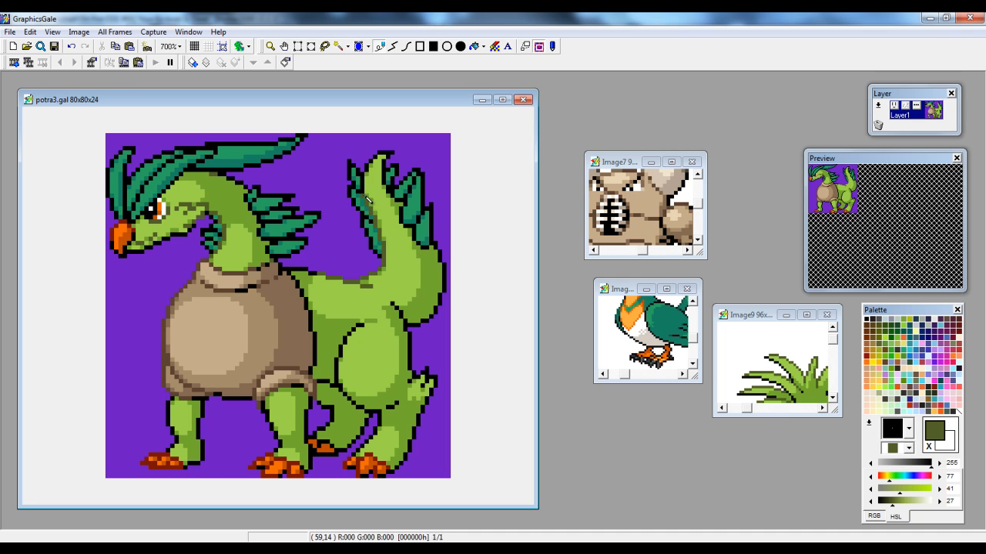
right_click(378, 158)
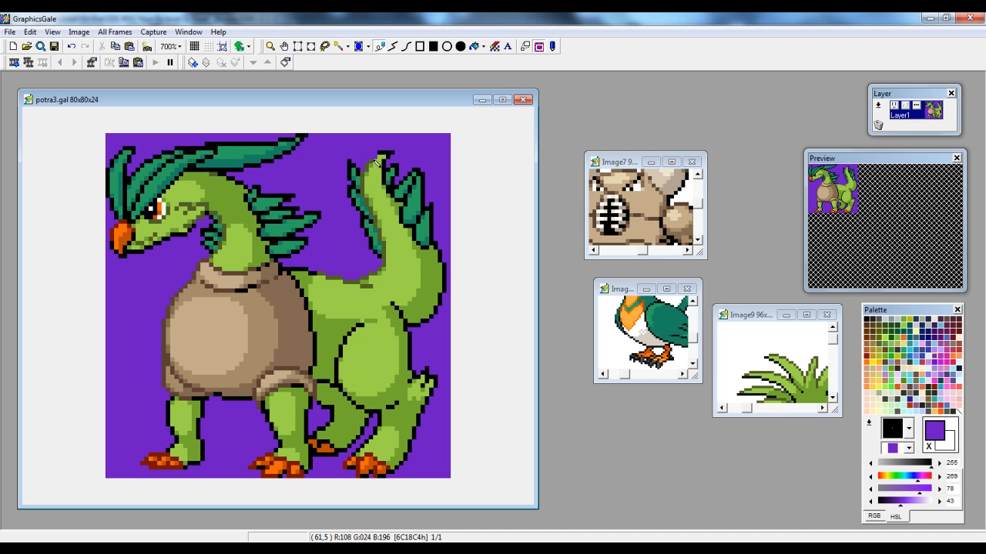
right_click(376, 164)
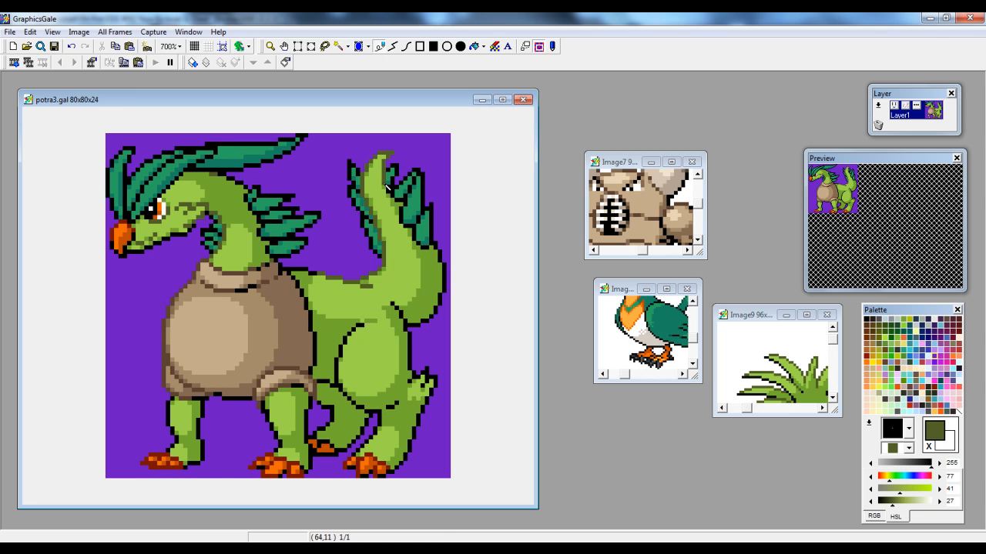
left_click(31, 31)
left_click(31, 46)
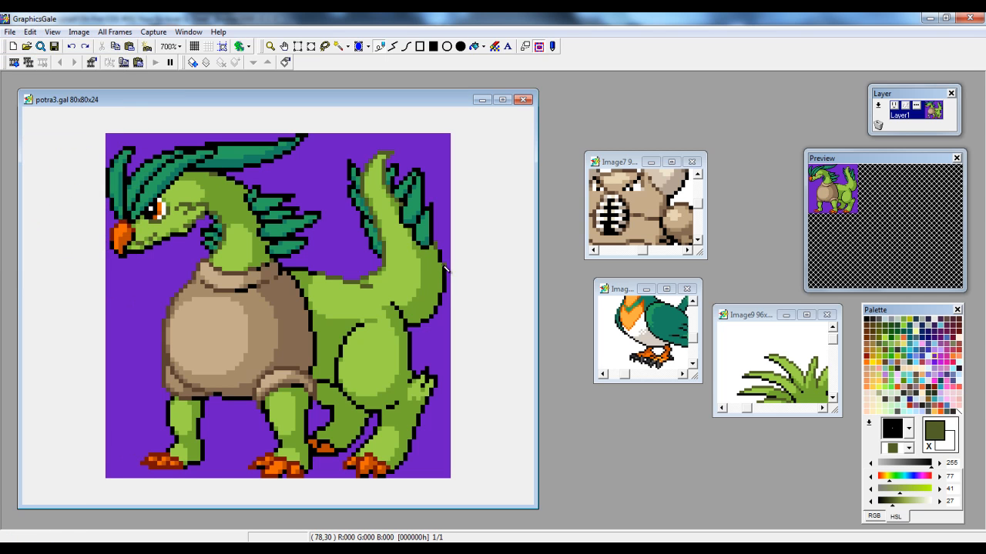
Touch up the tail's outer edge with black and recolour the thigh and hind leg outlines with 526229, correcting edges with purple 6C18C4.
right_click(441, 259)
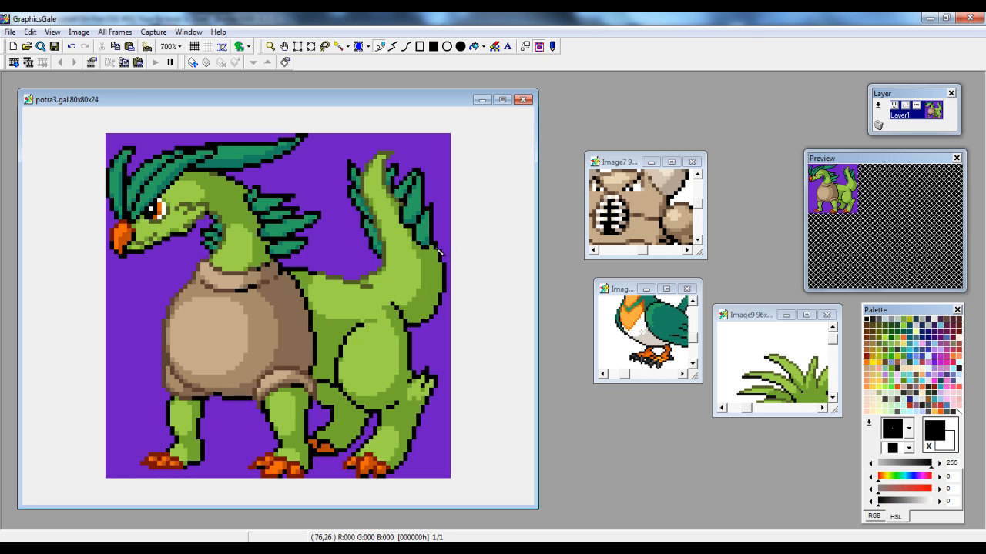
right_click(387, 170)
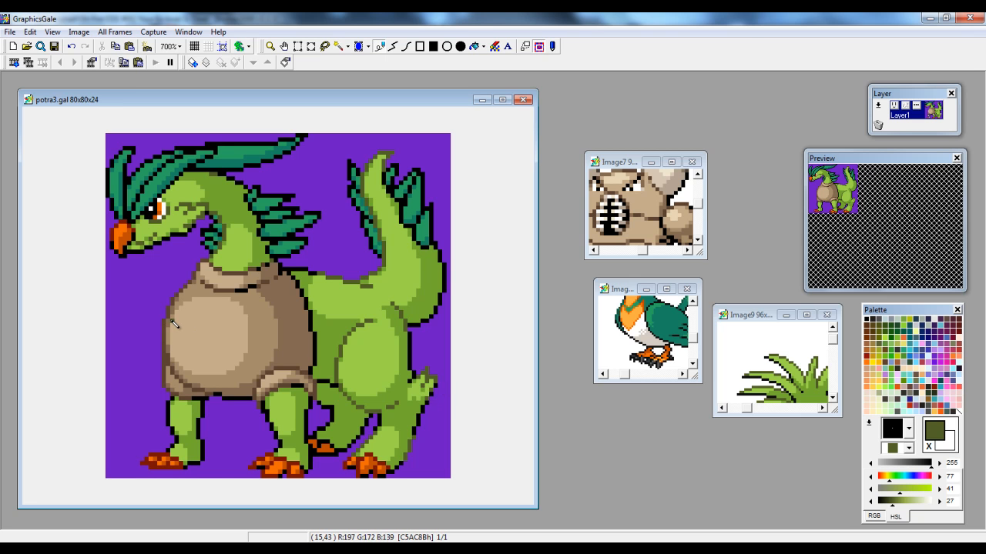
right_click(415, 438)
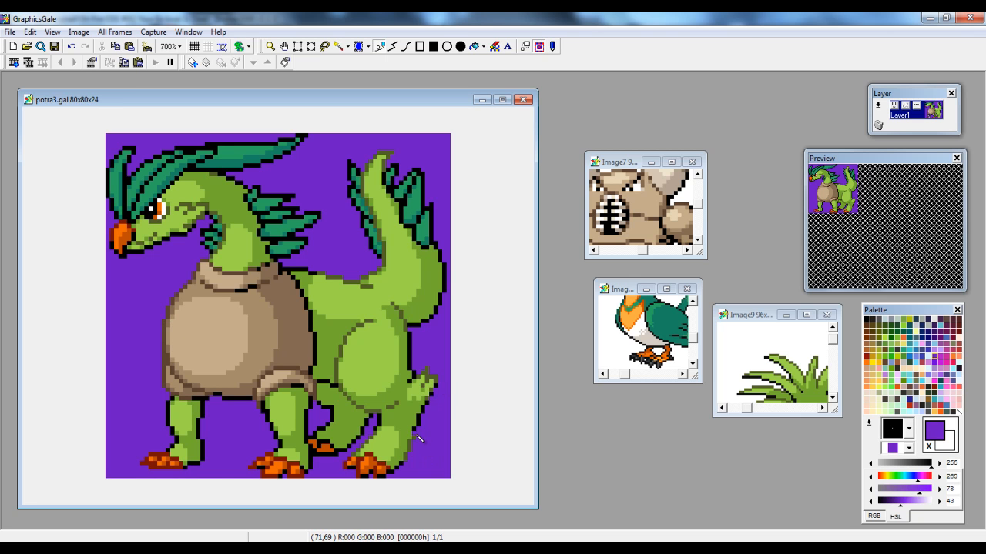
right_click(412, 454)
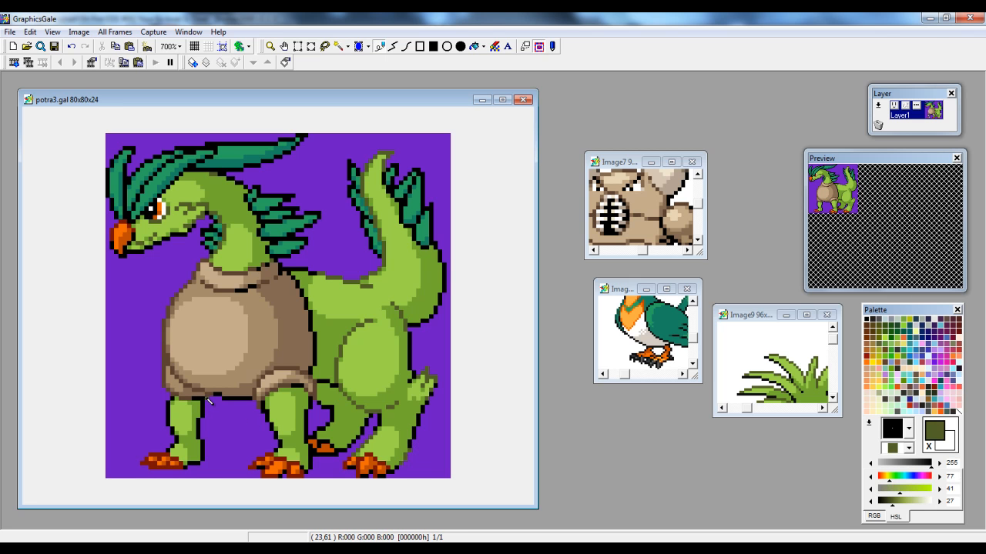
Refine the hind foot and near front leg outlines with black and olive green 526229, and undo the last stroke.
right_click(417, 452)
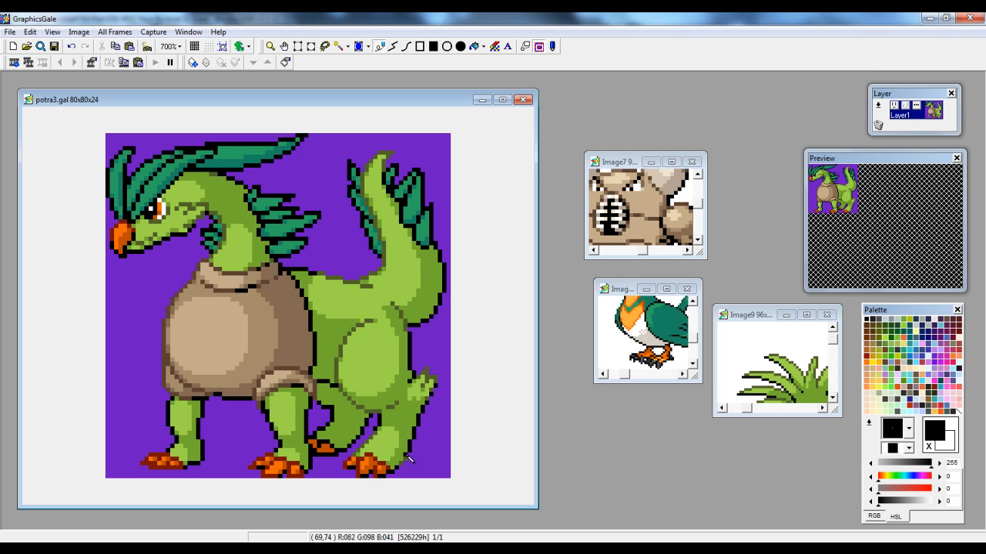
right_click(409, 463)
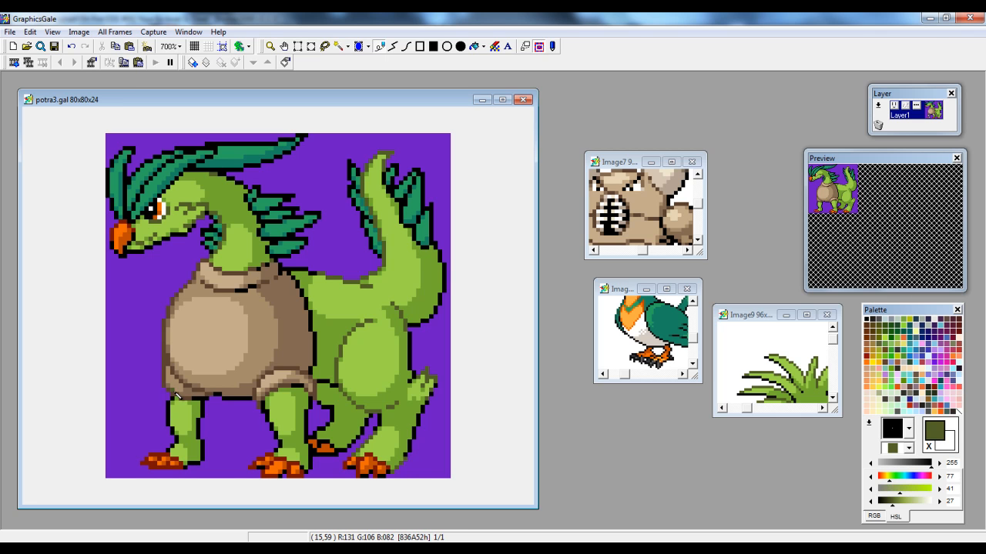
right_click(408, 462)
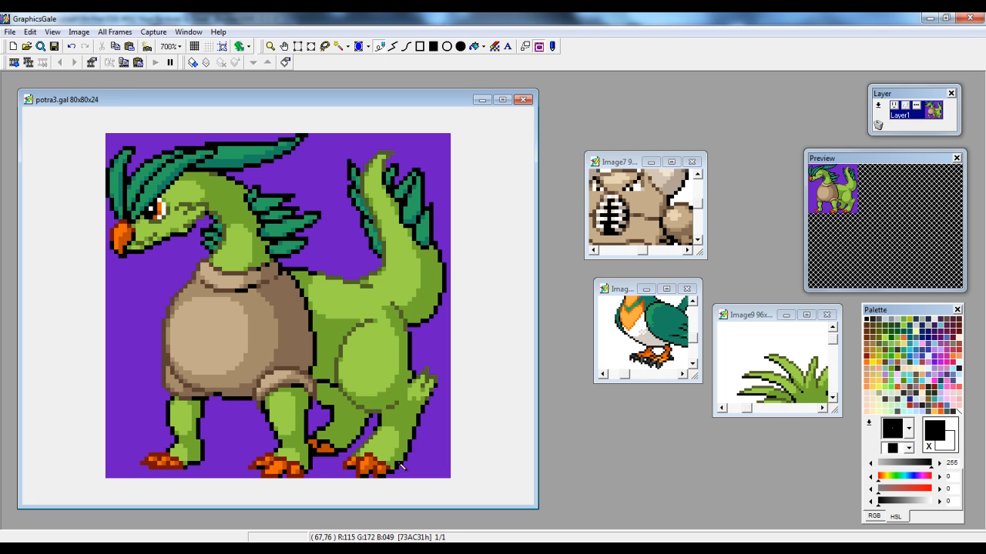
right_click(428, 382)
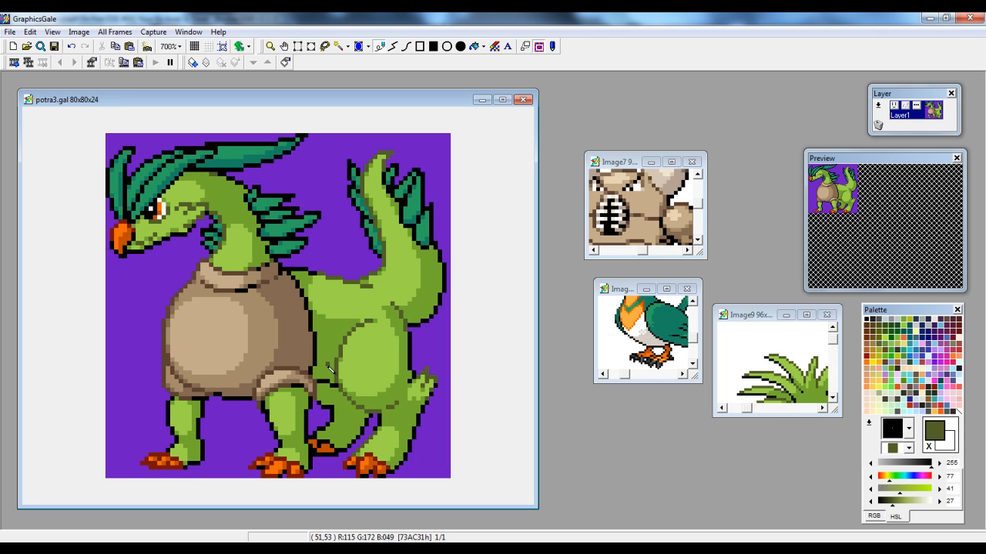
right_click(270, 413)
right_click(269, 419)
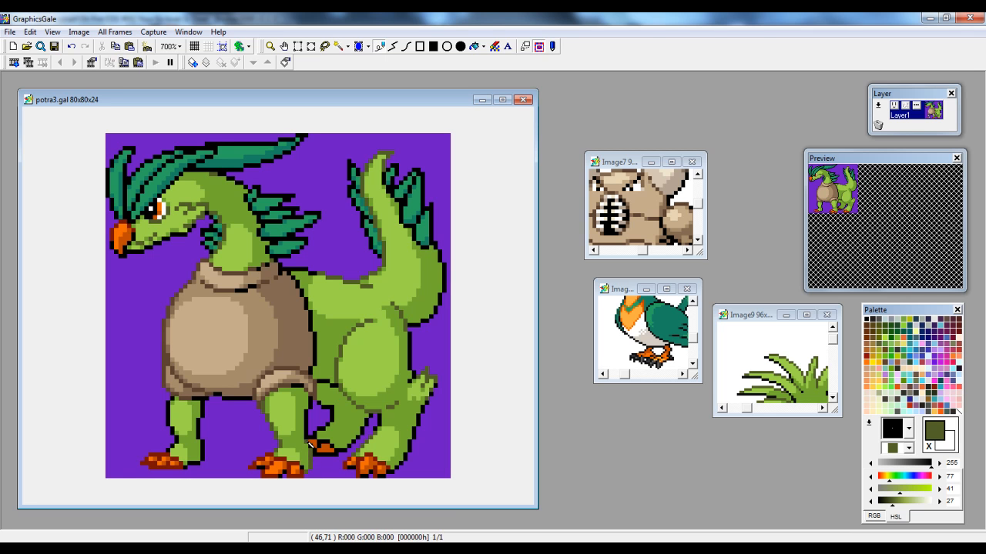
left_click(33, 34)
left_click(47, 48)
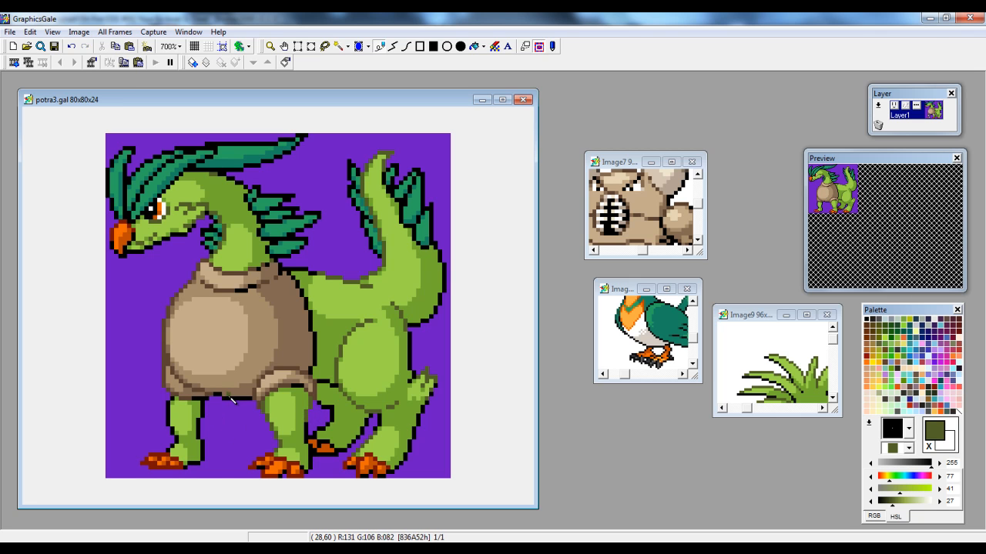
Recolour the far front leg's outline with 526229, keeping black accents along its edges and above the claws.
right_click(175, 435)
right_click(171, 416)
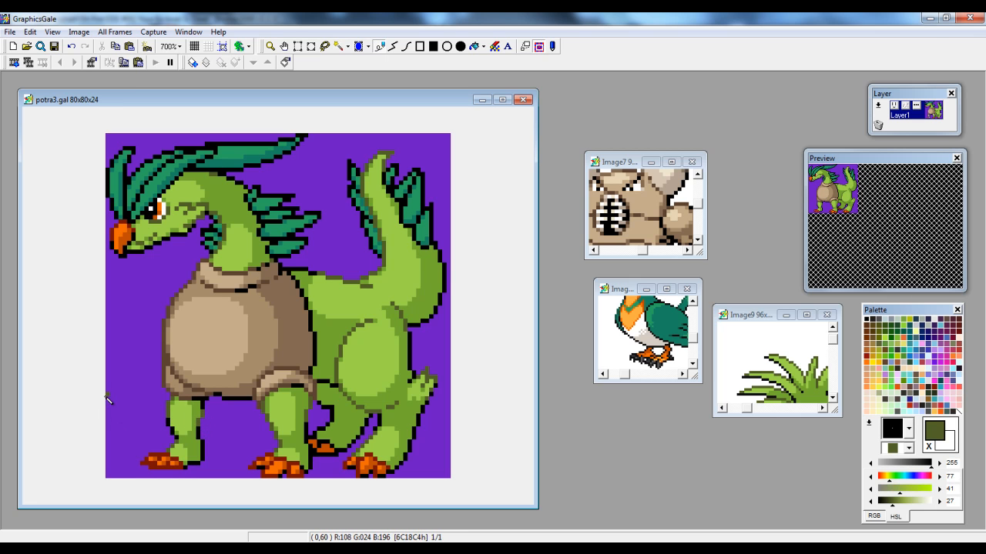
right_click(204, 413)
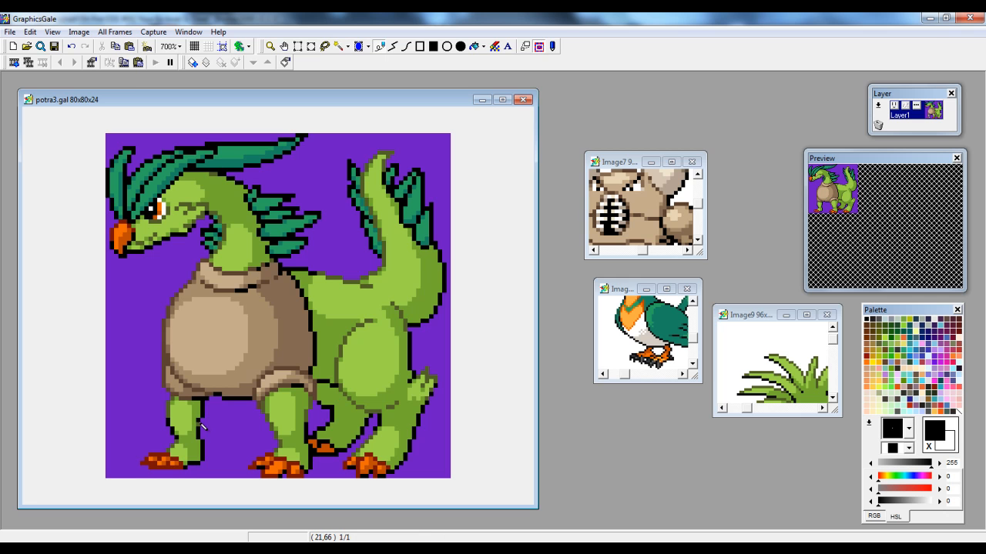
left_click(313, 411)
right_click(175, 435)
right_click(176, 435)
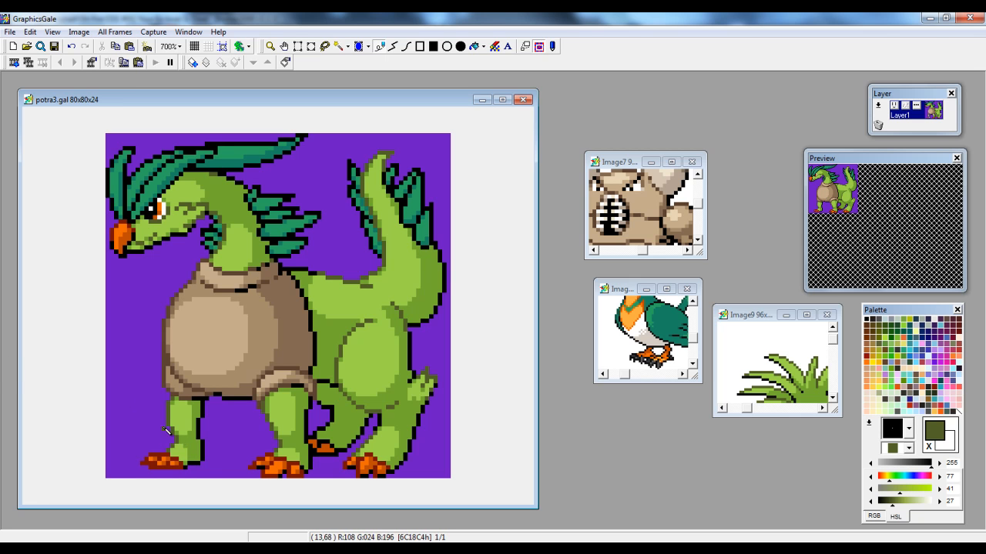
right_click(195, 467)
right_click(194, 470)
right_click(197, 469)
Fill the far hind leg with olive green 526229 and touch up its outline with black where it meets the near leg.
left_click(474, 46)
left_click(348, 408)
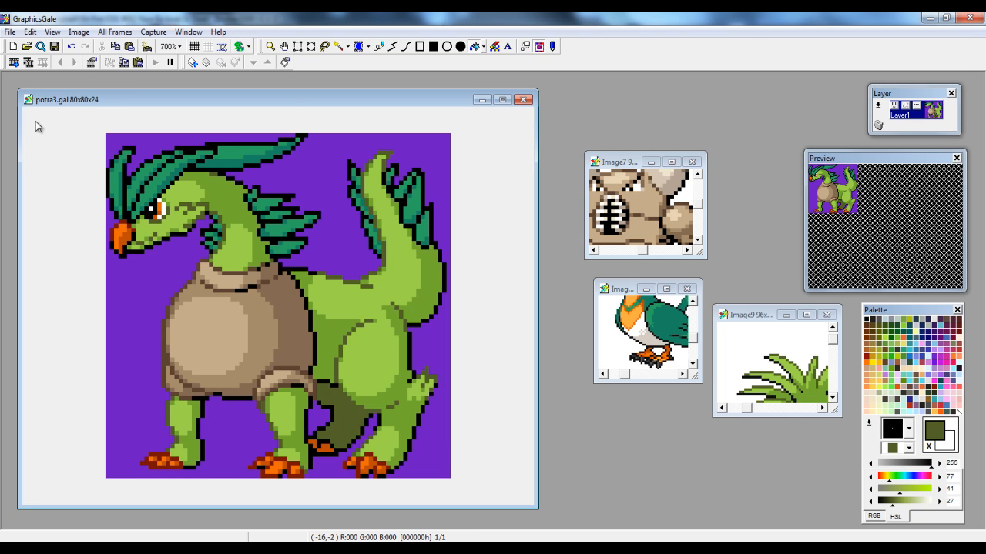
left_click(366, 416)
right_click(383, 417)
right_click(374, 415)
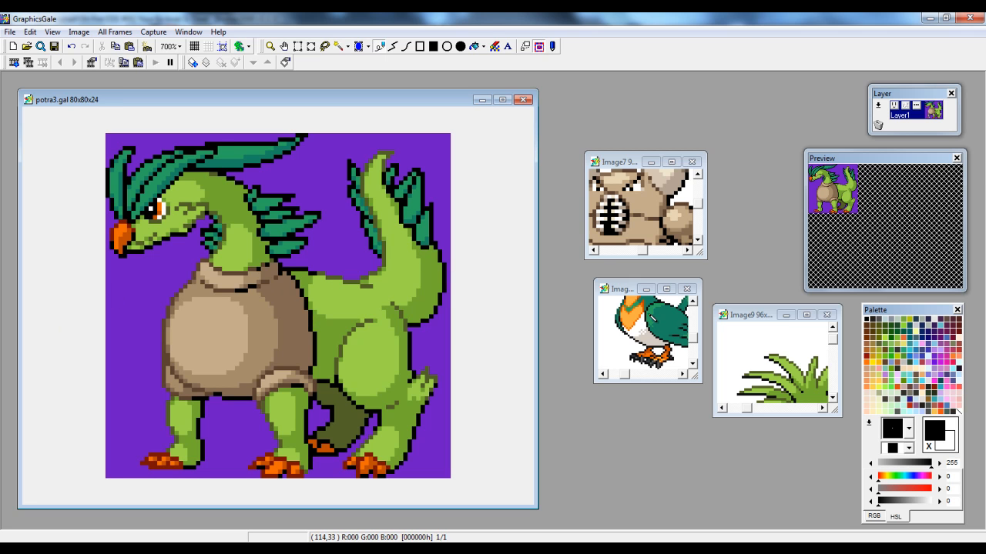
Sample dark teal 185A41 from the bird reference image and recolour the outlines of the feathers behind the neck.
left_click(684, 333)
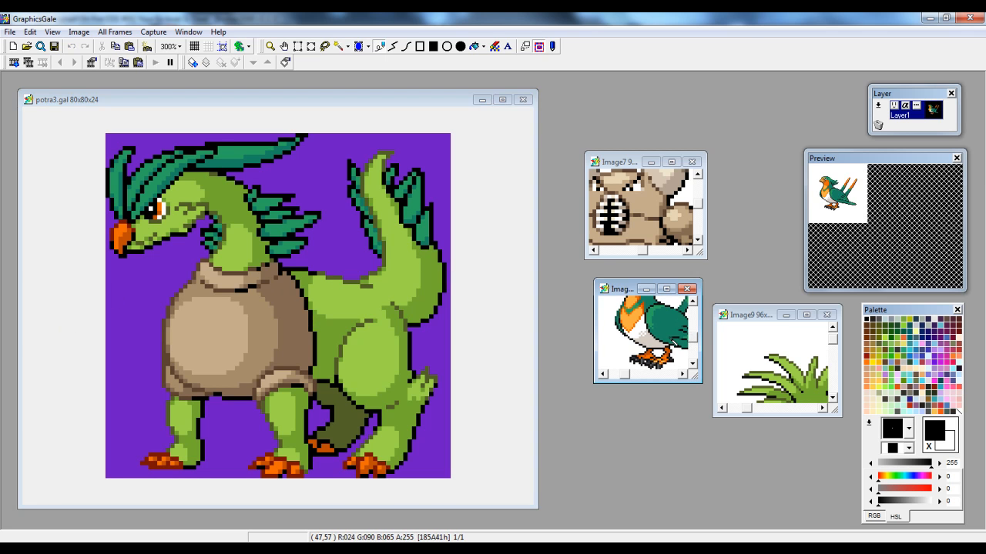
right_click(615, 336)
left_click(257, 193)
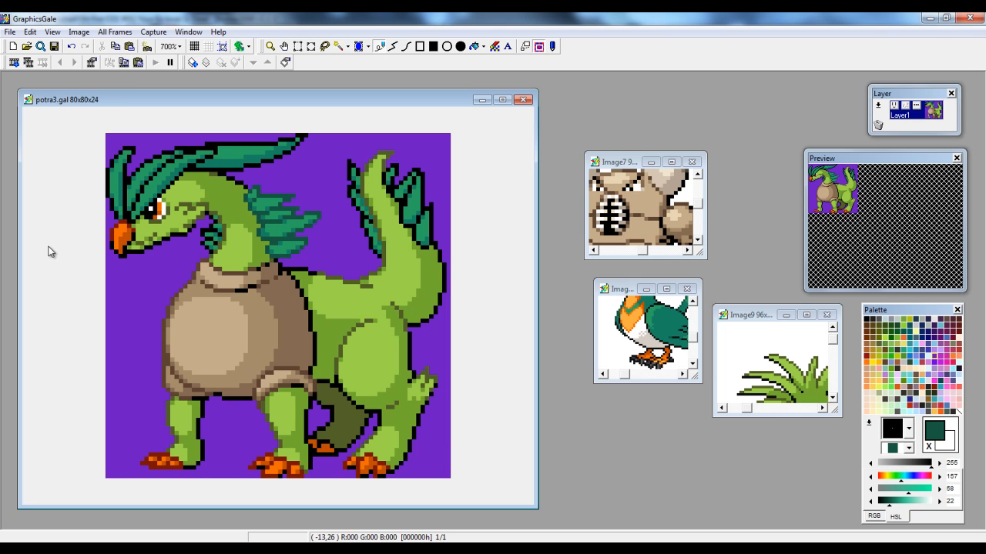
Restore black accents on the neck feathers' outer edges and tips, alternating with dark teal 185A41 for the inner lines.
right_click(279, 264)
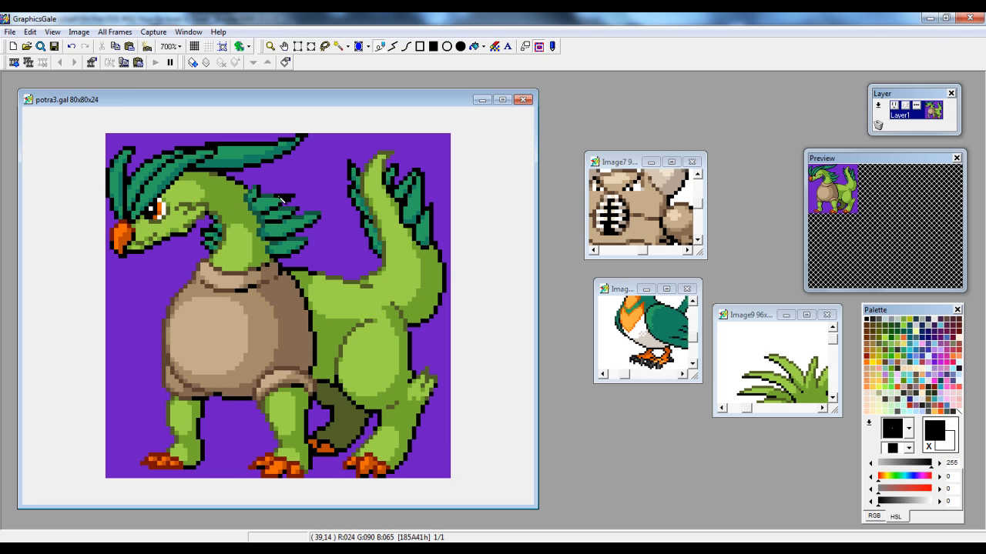
right_click(274, 201)
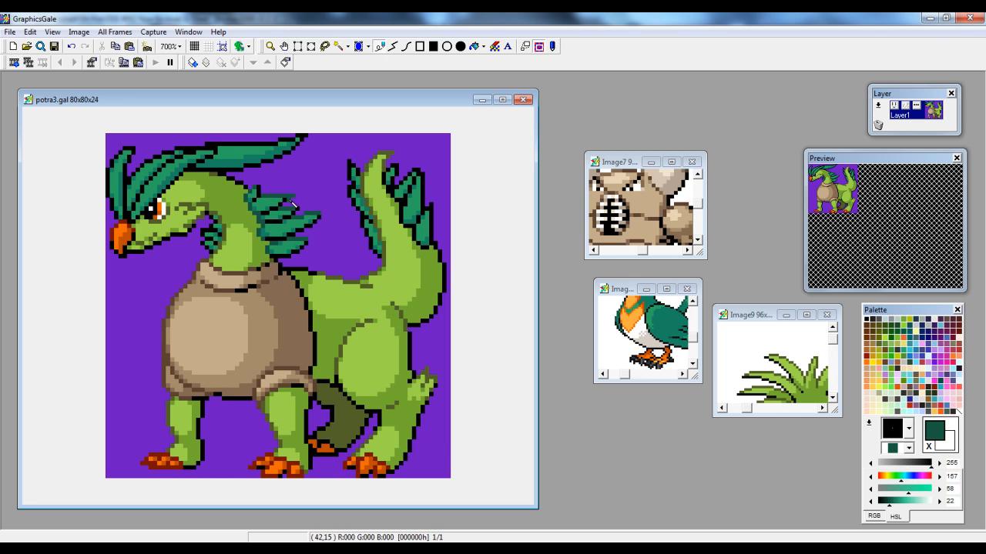
right_click(292, 202)
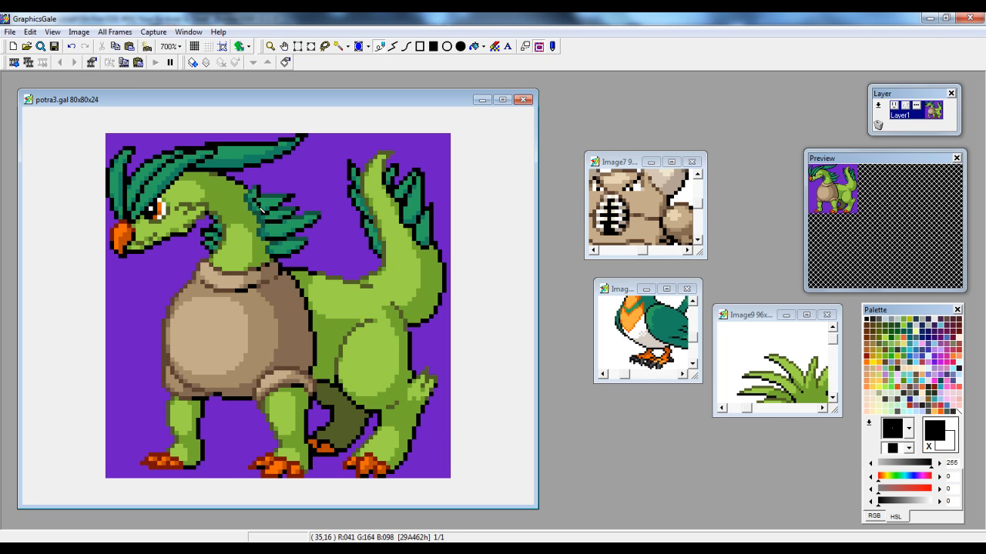
right_click(271, 200)
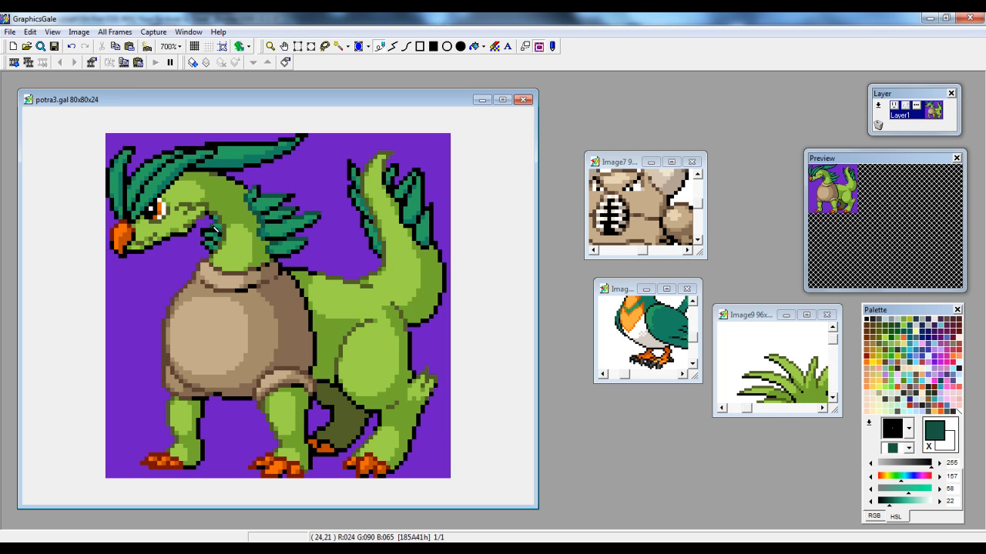
Refine the small throat feathers with green 29A462 and dark teal 185A41, adding black along their outer edge.
right_click(221, 233)
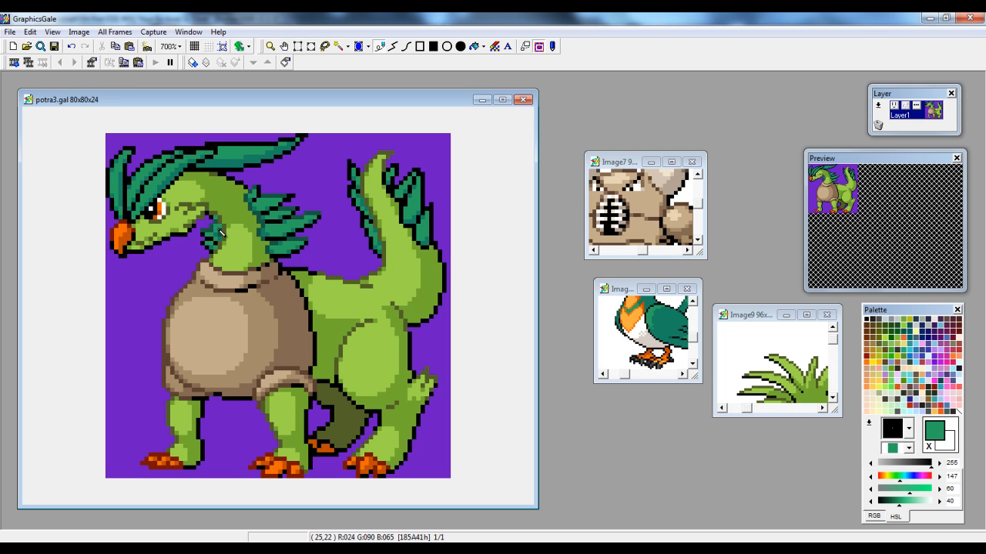
right_click(218, 236)
right_click(221, 236)
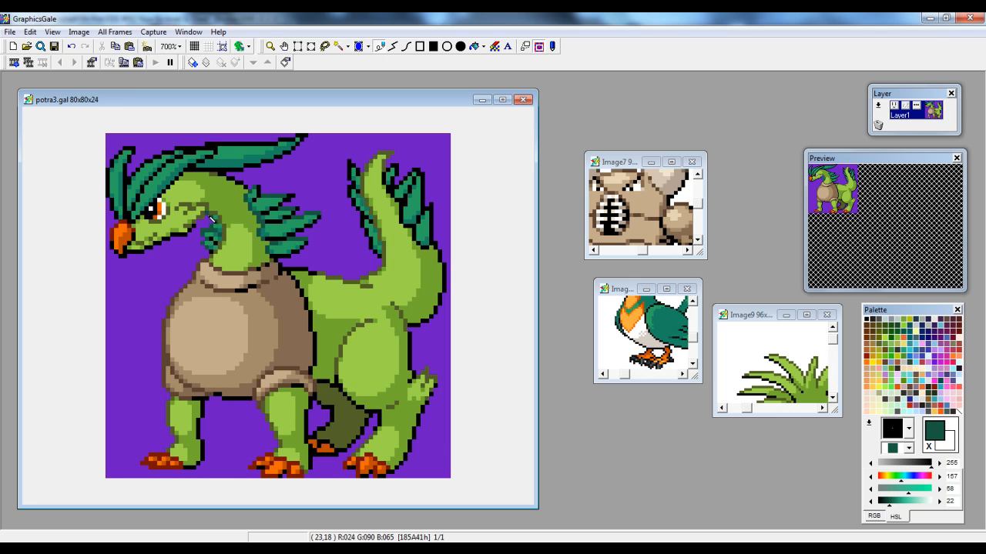
right_click(218, 238)
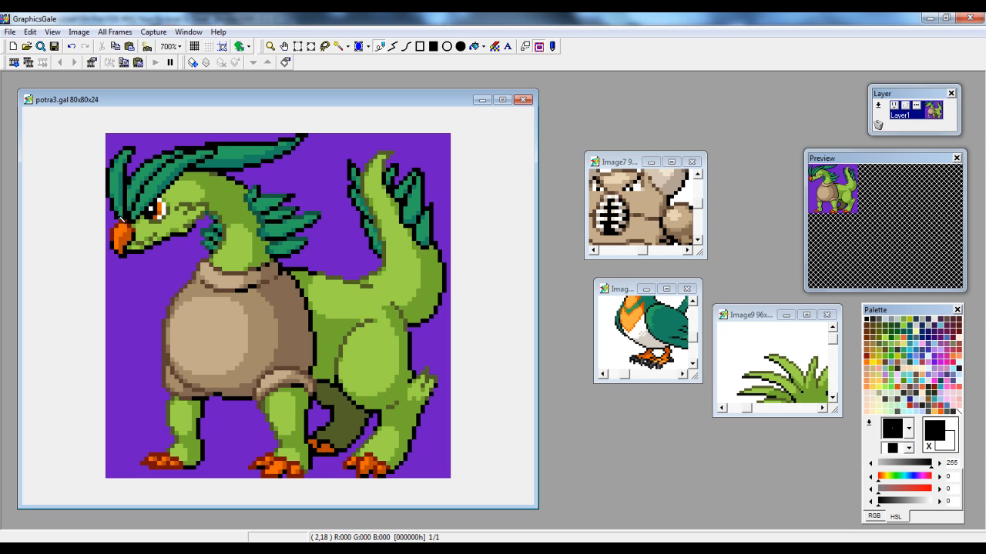
Shade the feathers behind the neck with mid teal, undo the last stroke, and refine their lines with 185A41 and black.
right_click(281, 238)
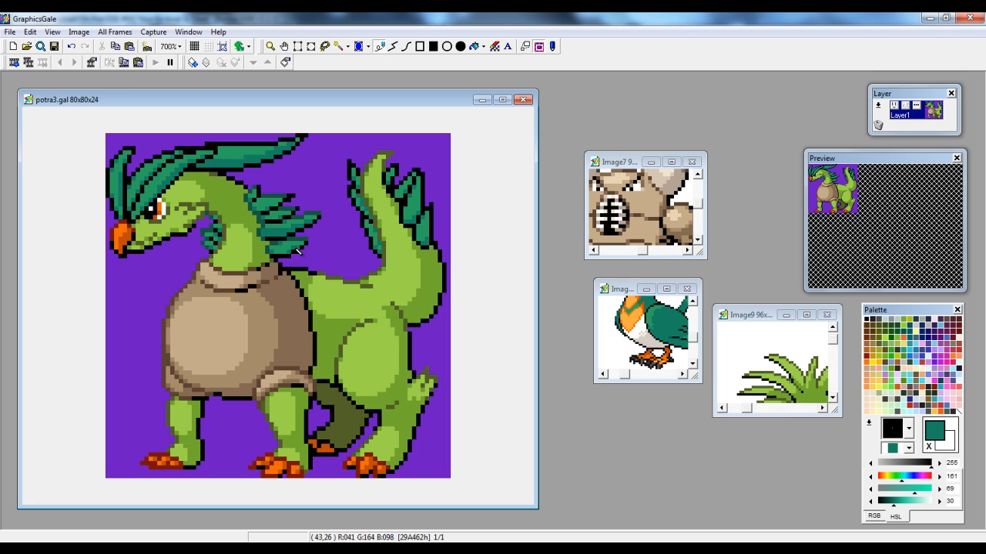
right_click(279, 205)
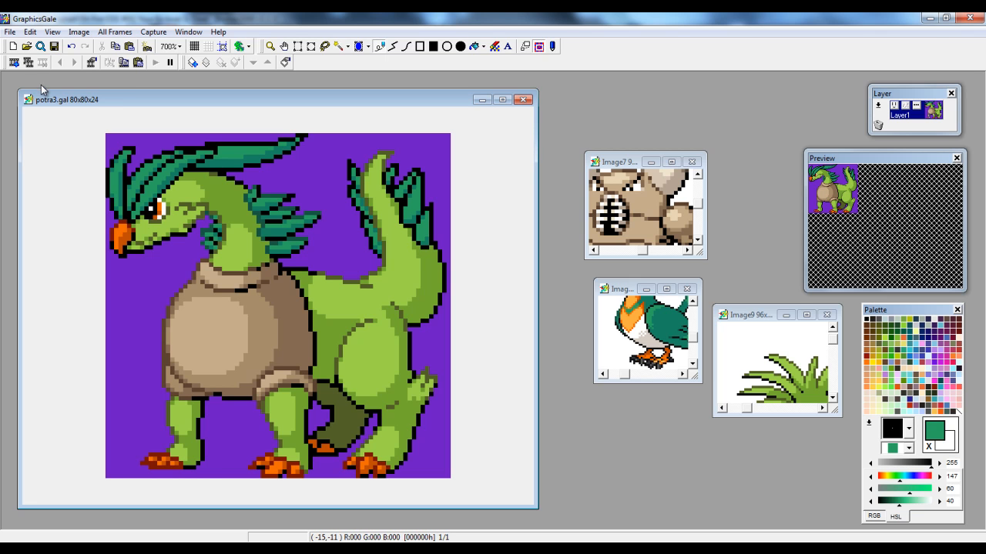
key("ctrl+z")
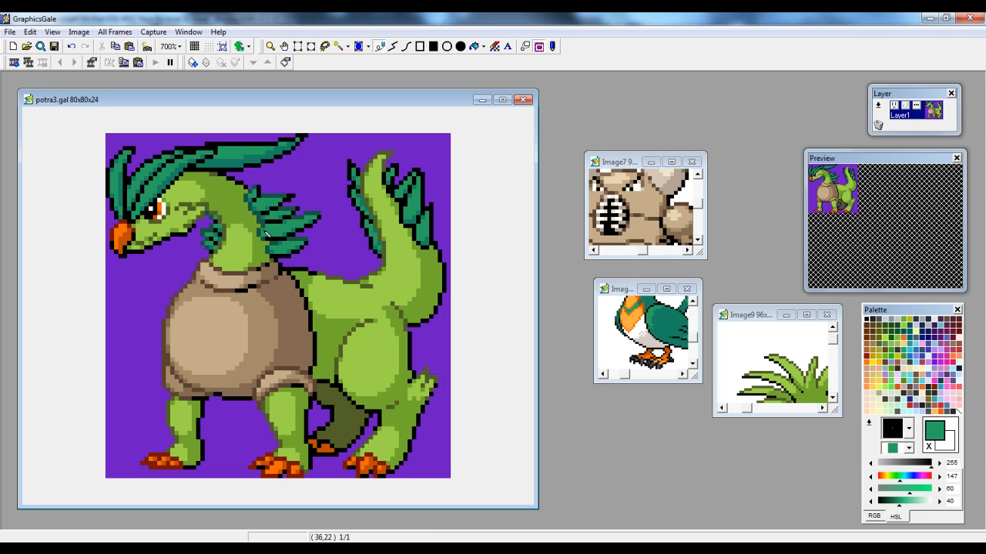
right_click(268, 232)
right_click(279, 231)
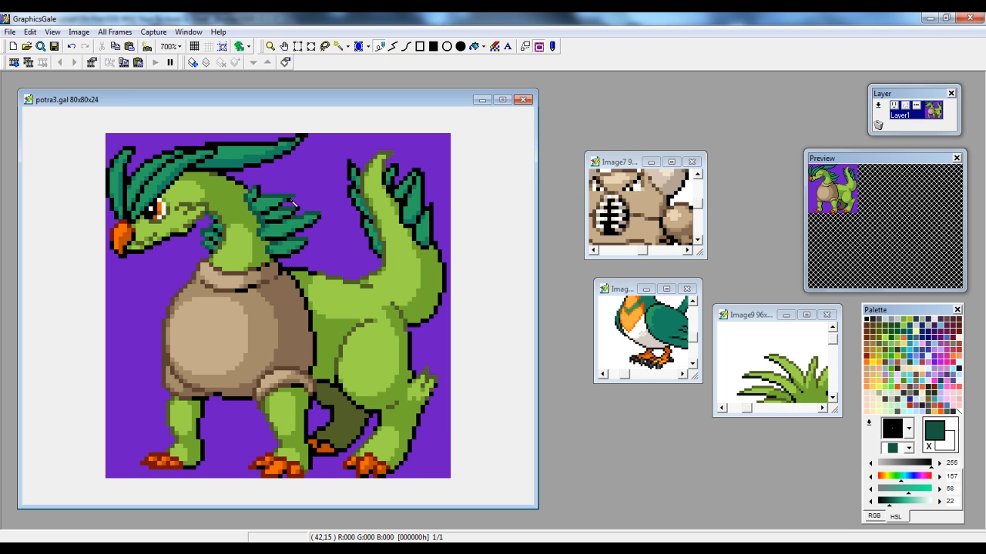
right_click(293, 204)
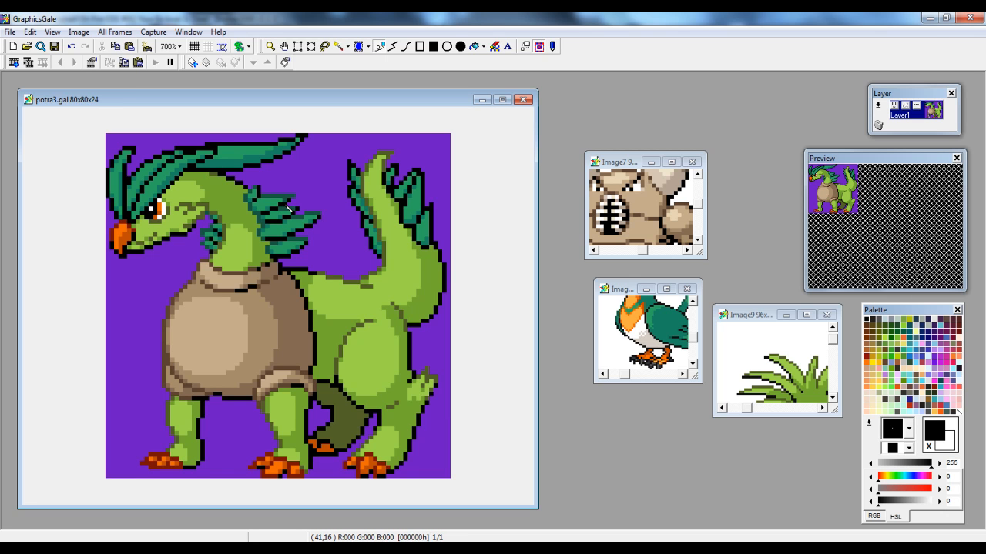
right_click(275, 202)
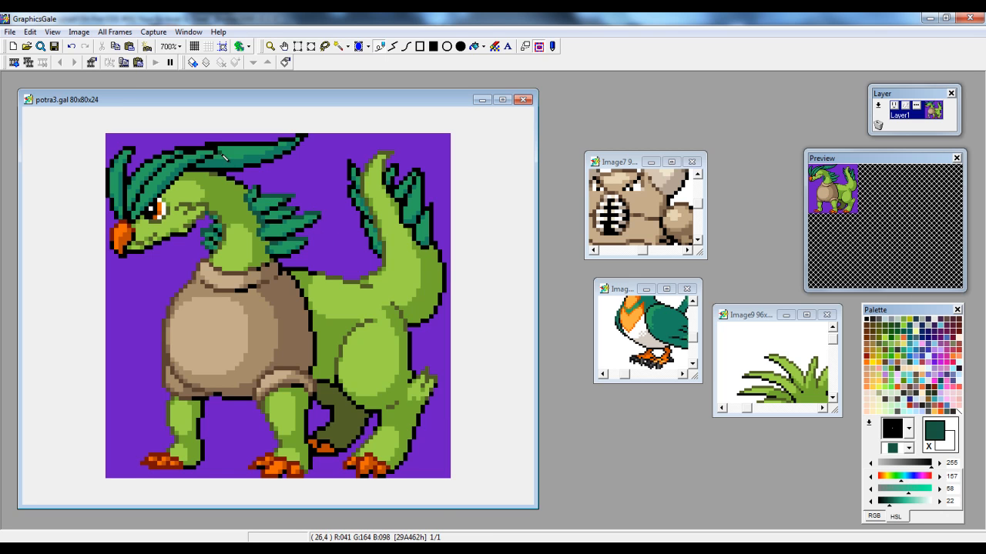
Recolour the long head crest's upper outline and inner feather lines with dark teal 185A41.
left_click_drag(210, 146, 308, 140)
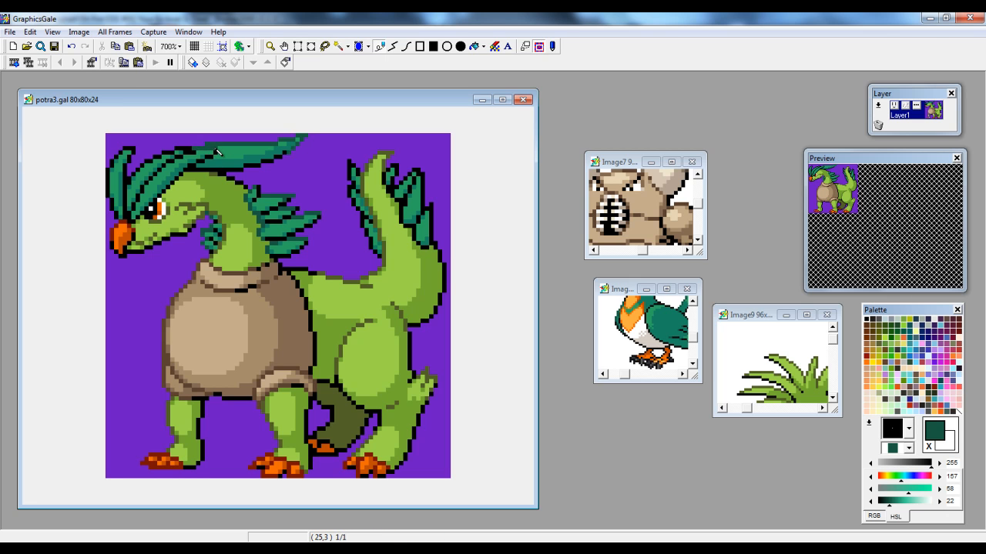
right_click(164, 154)
right_click(165, 156)
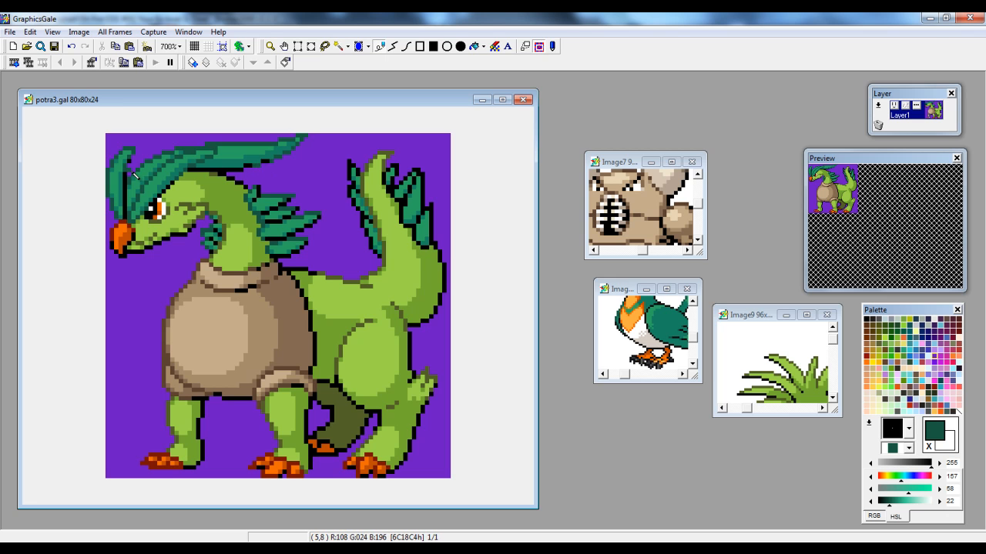
Touch up the long crest's lower edge and tip with black, sampling dark teal 185A41 for corrections.
right_click(265, 169)
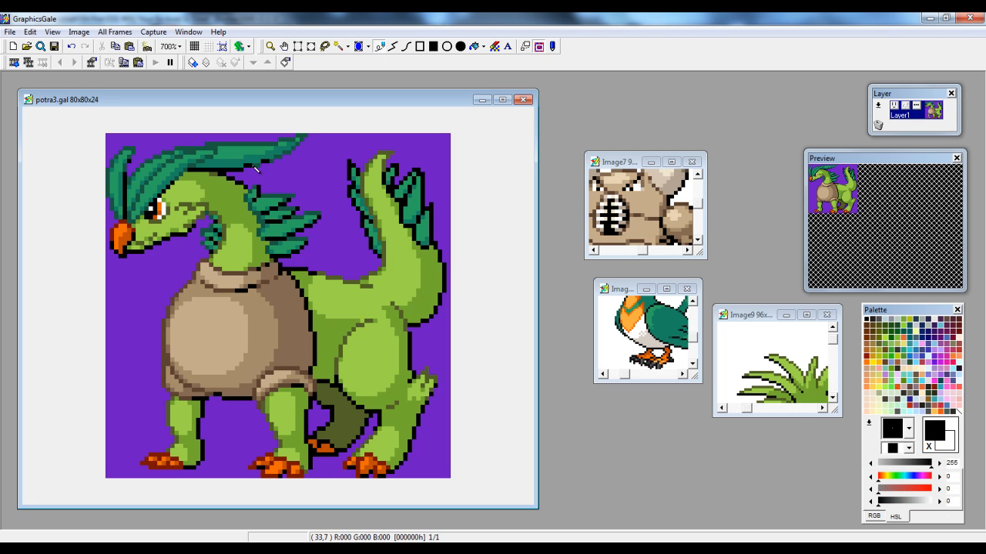
right_click(284, 162)
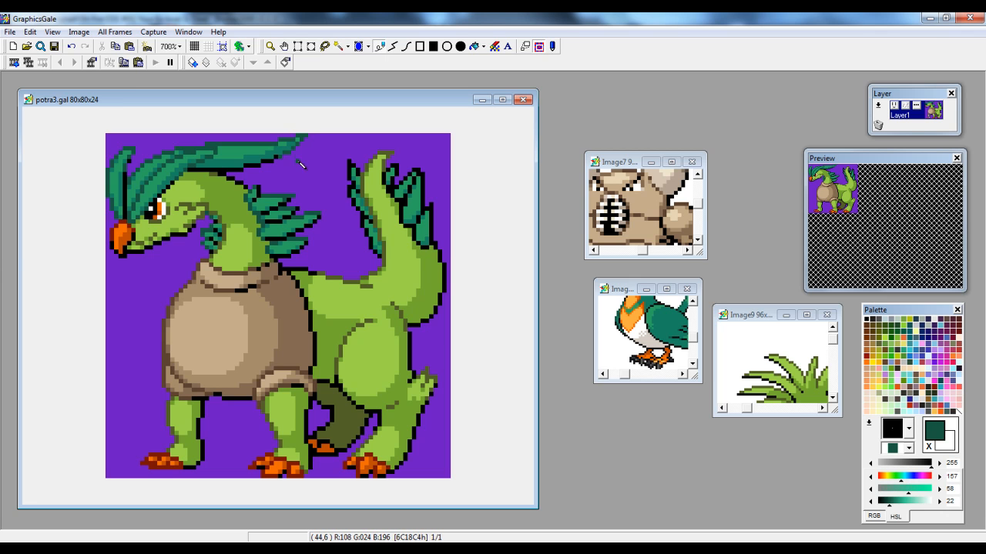
right_click(285, 161)
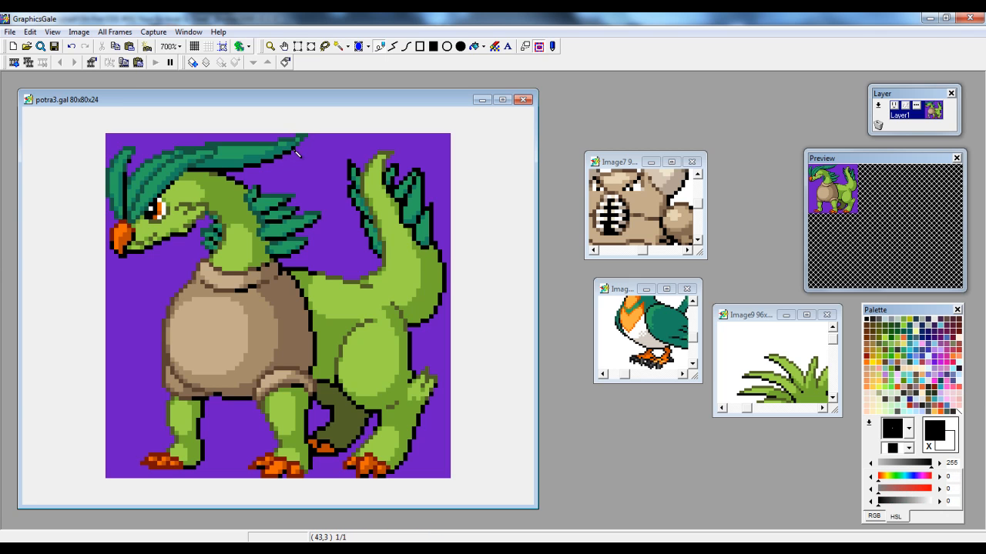
right_click(307, 138)
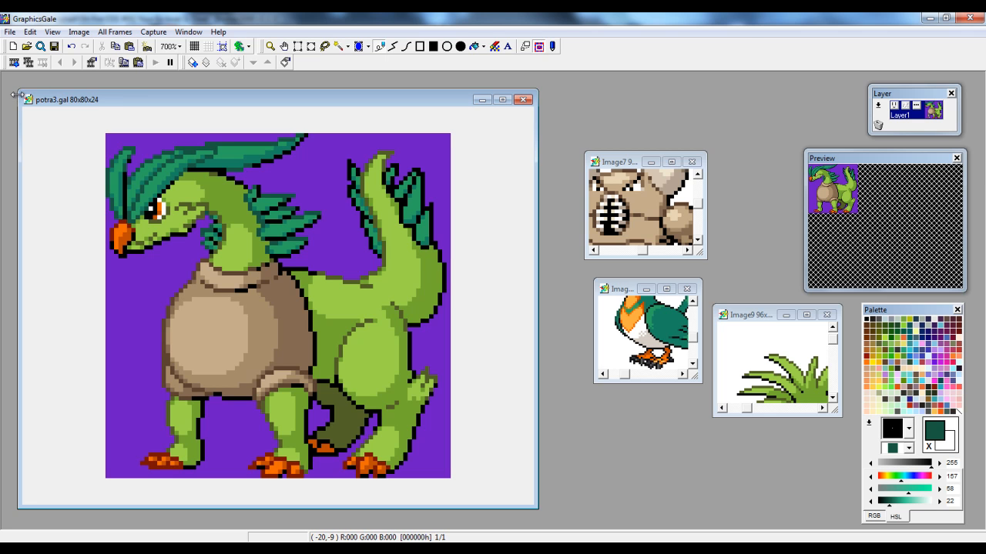
Undo the latest crest strokes and recolour the front crest feather's inner edge with 185A41.
left_click(30, 32)
left_click(30, 34)
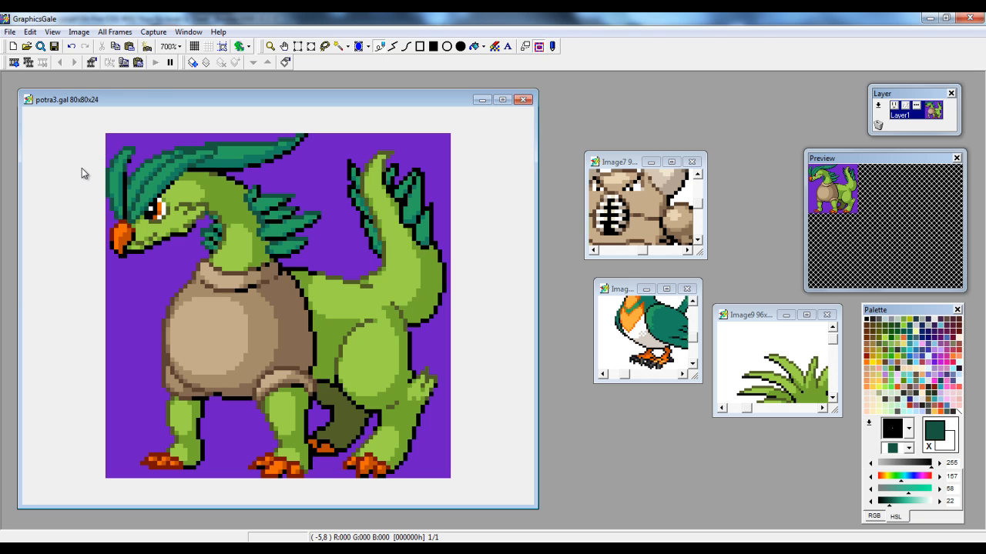
left_click(31, 32)
left_click(42, 46)
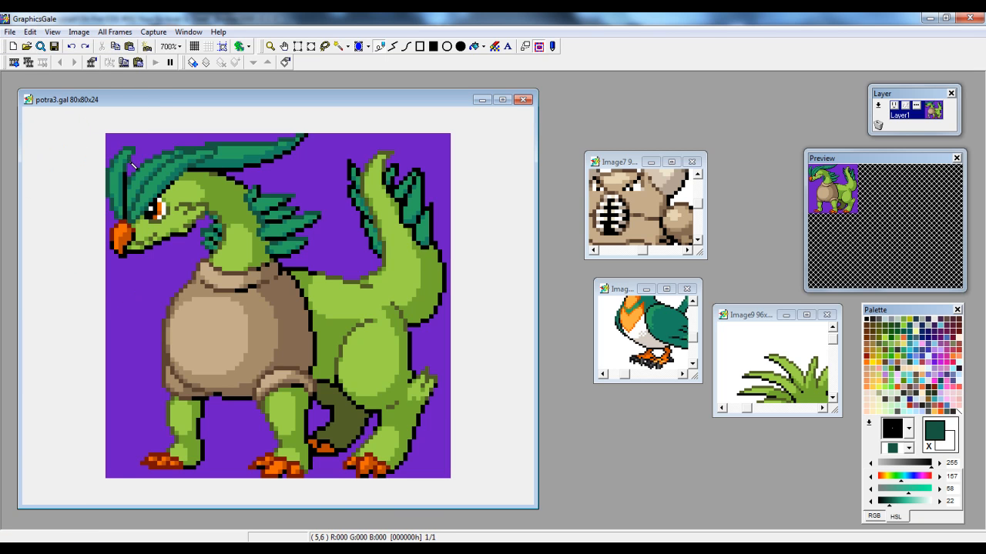
left_click(129, 183)
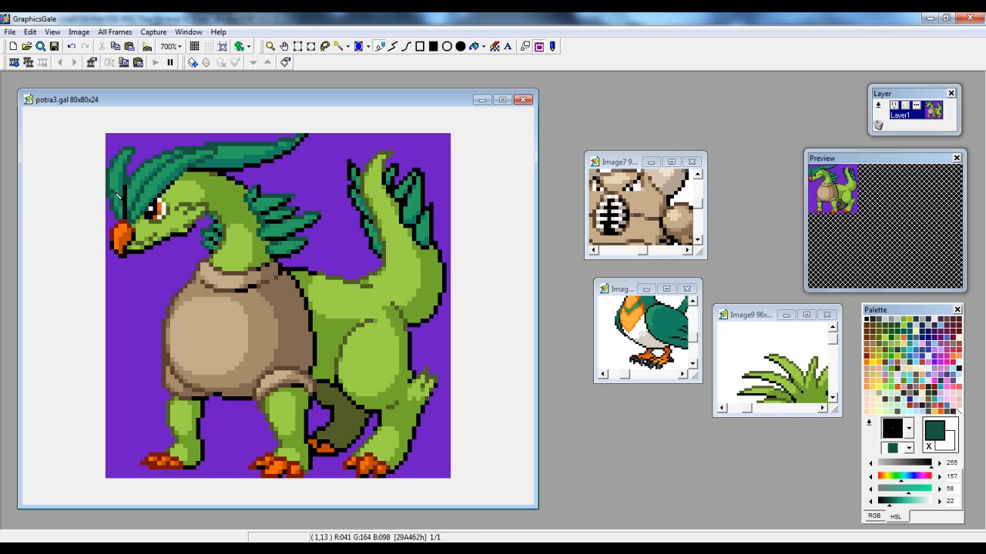
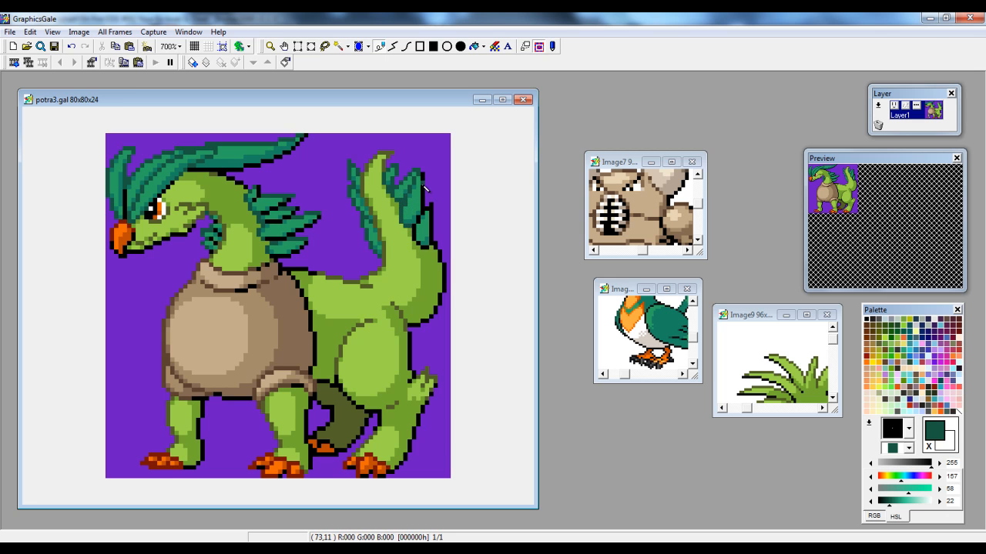
Undo the latest feather strokes and recolour the outlines of the tail's front feathers with dark teal 185A41.
right_click(303, 236)
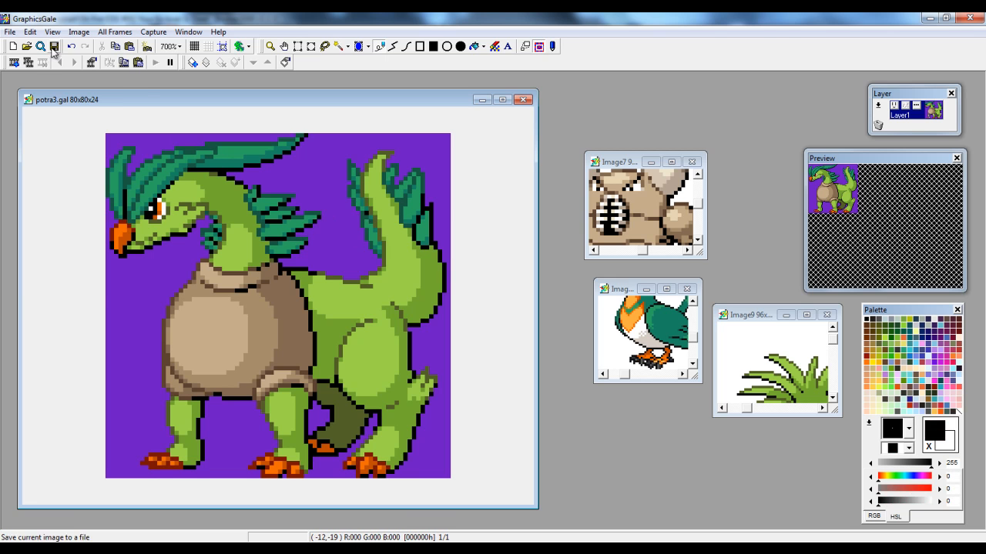
left_click(30, 32)
left_click(38, 42)
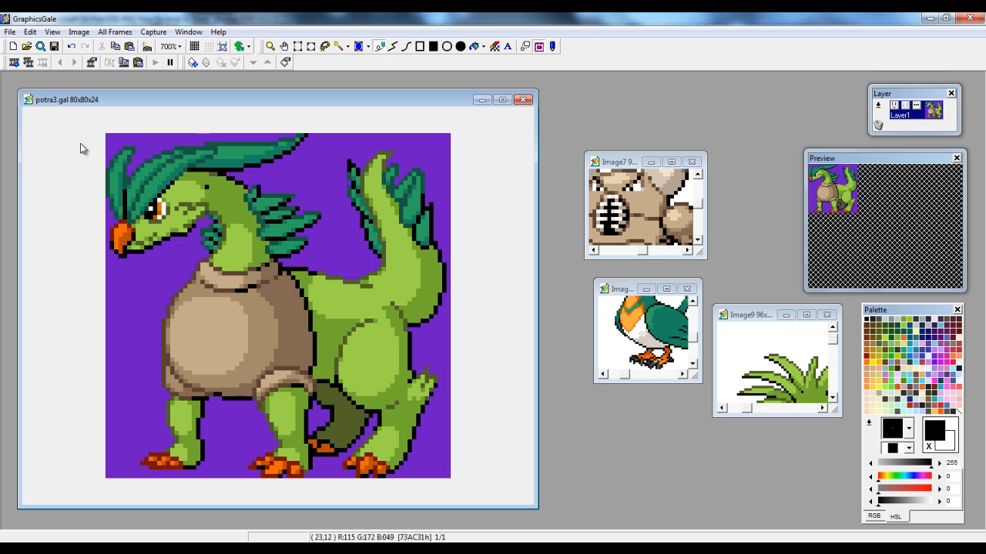
left_click(31, 32)
left_click(31, 32)
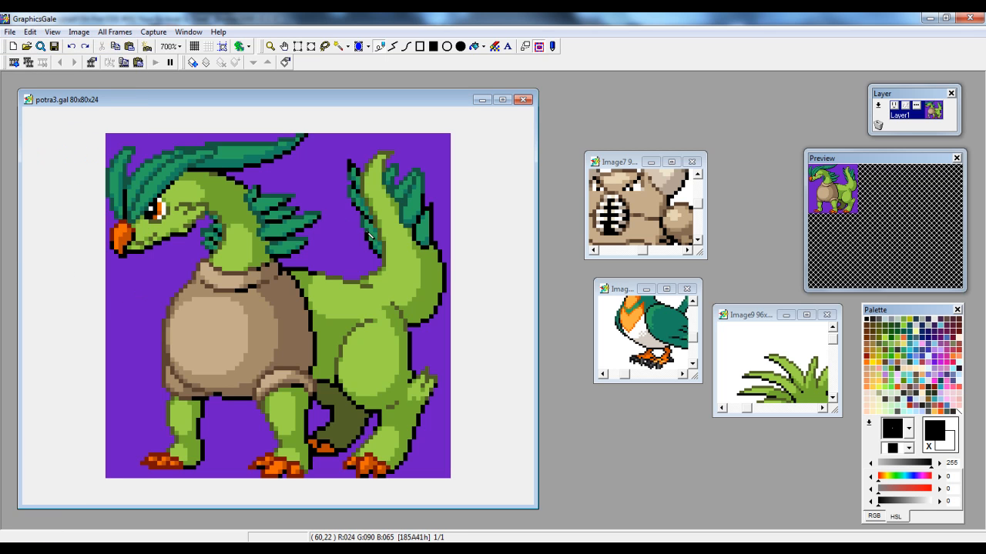
right_click(371, 244)
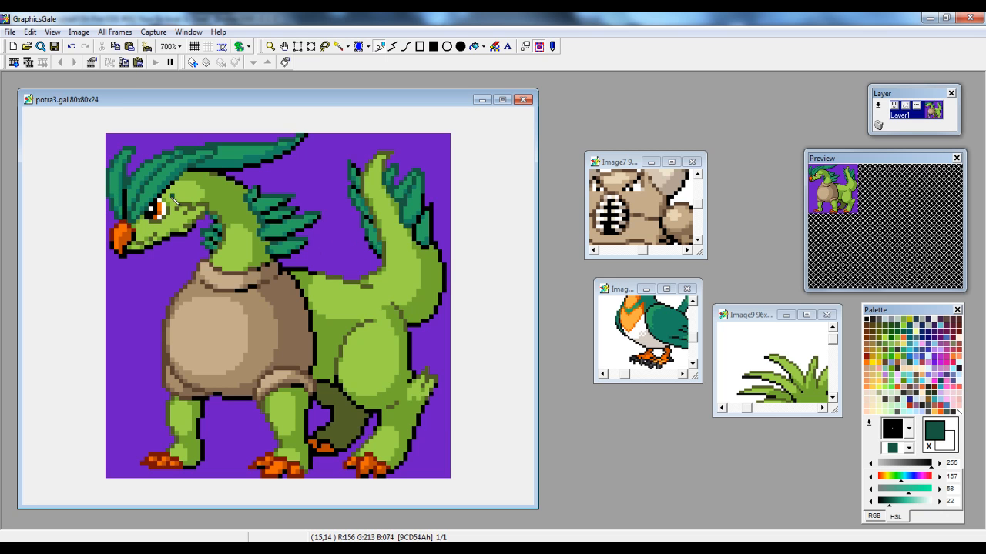
right_click(363, 215)
right_click(358, 201)
right_click(355, 201)
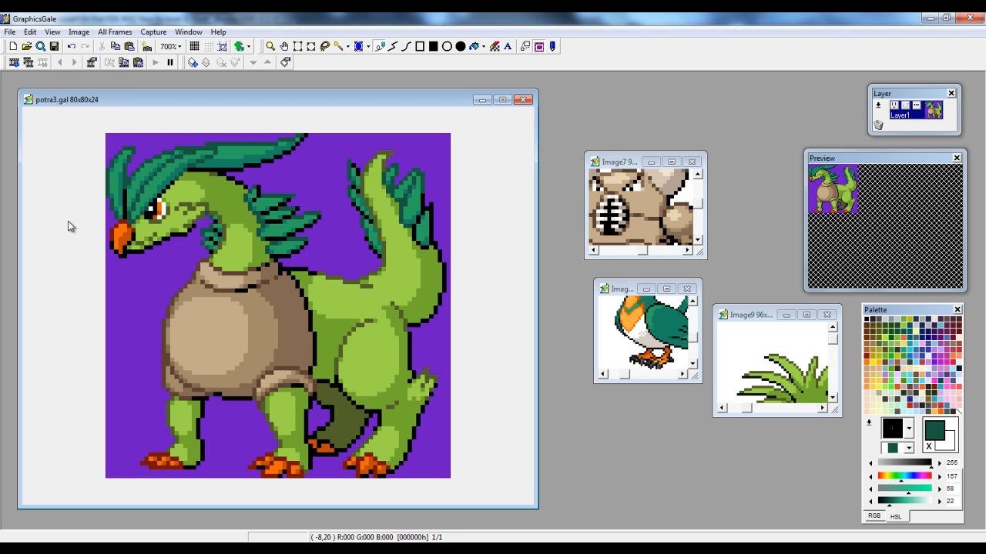
Refine the tip of the tail's uppermost front feather, alternating black and dark teal 185A41.
right_click(353, 167)
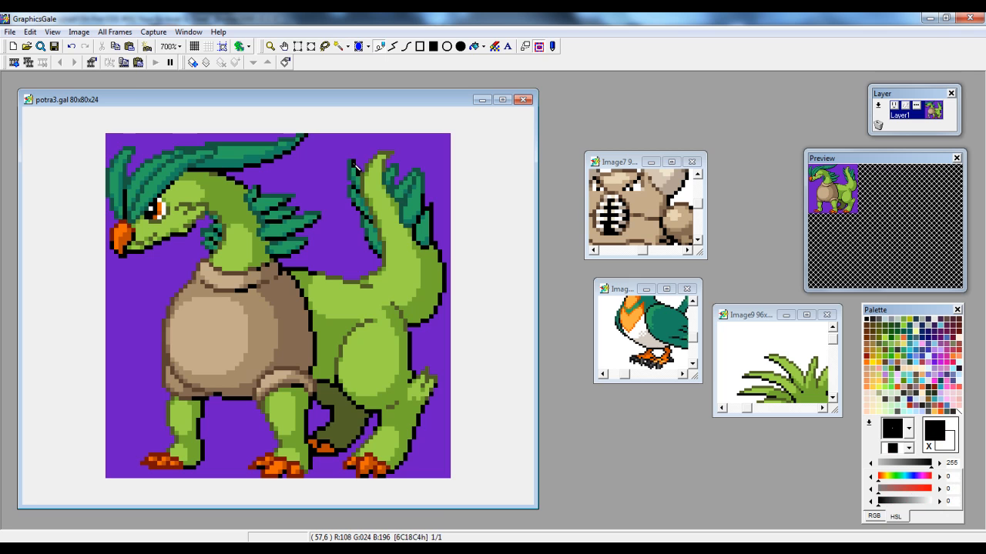
right_click(351, 165)
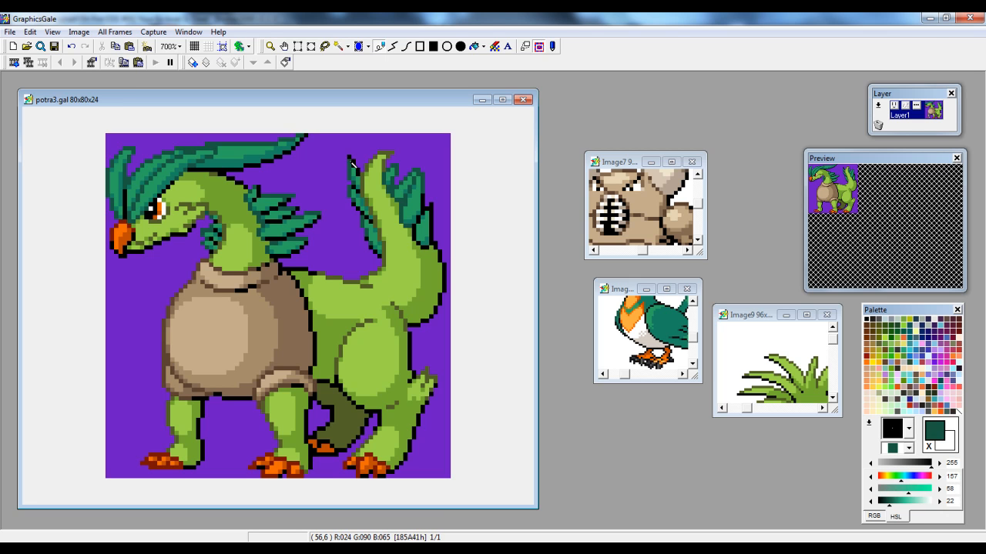
right_click(354, 164)
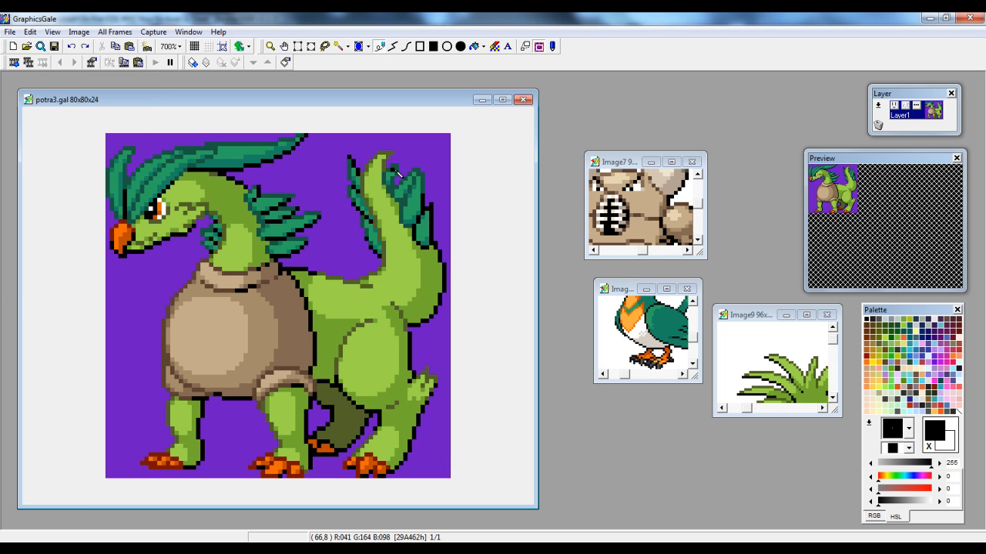
Recolour the outlines of the feathers behind the tail with dark teal 185A41, touching up their edges with black.
right_click(424, 194)
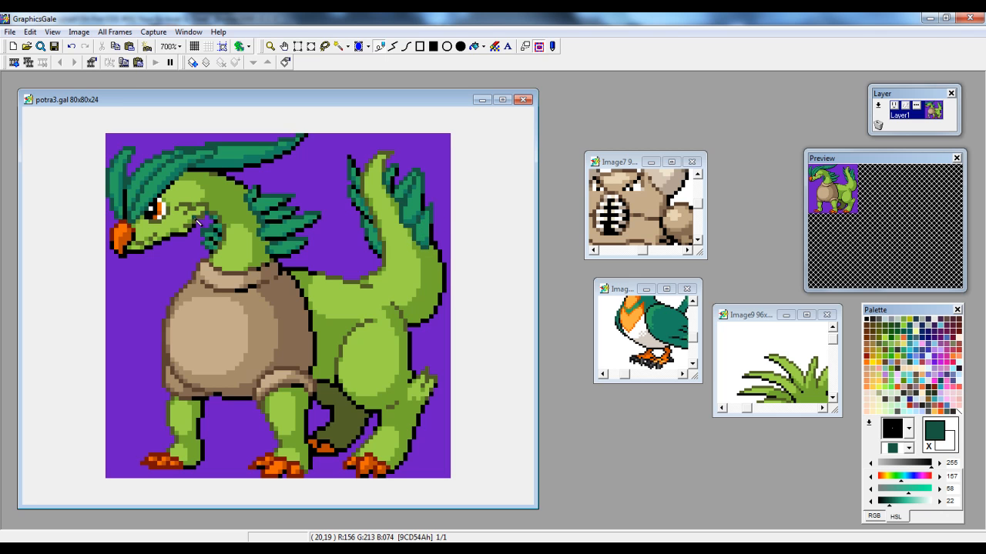
right_click(427, 207)
right_click(429, 185)
right_click(425, 193)
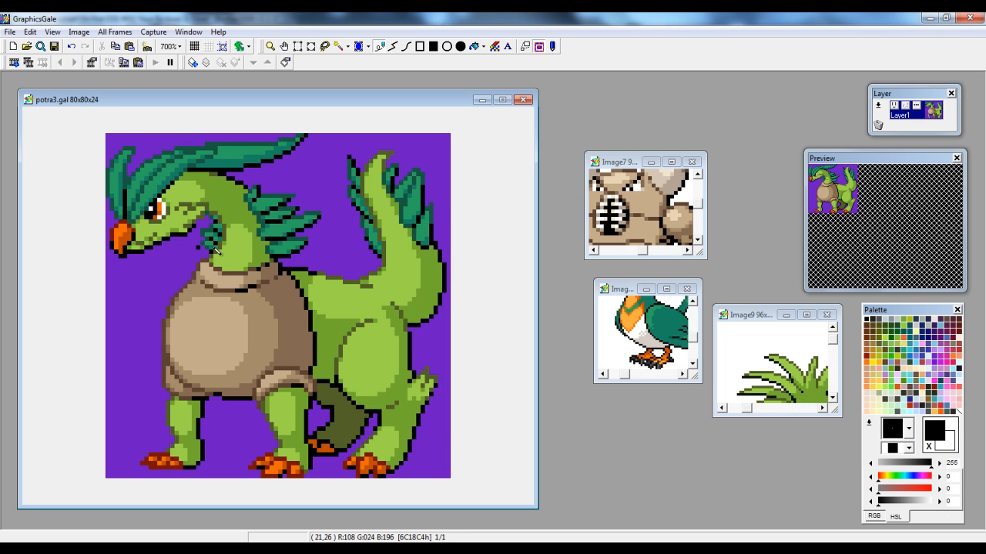
left_click(10, 32)
left_click(31, 117)
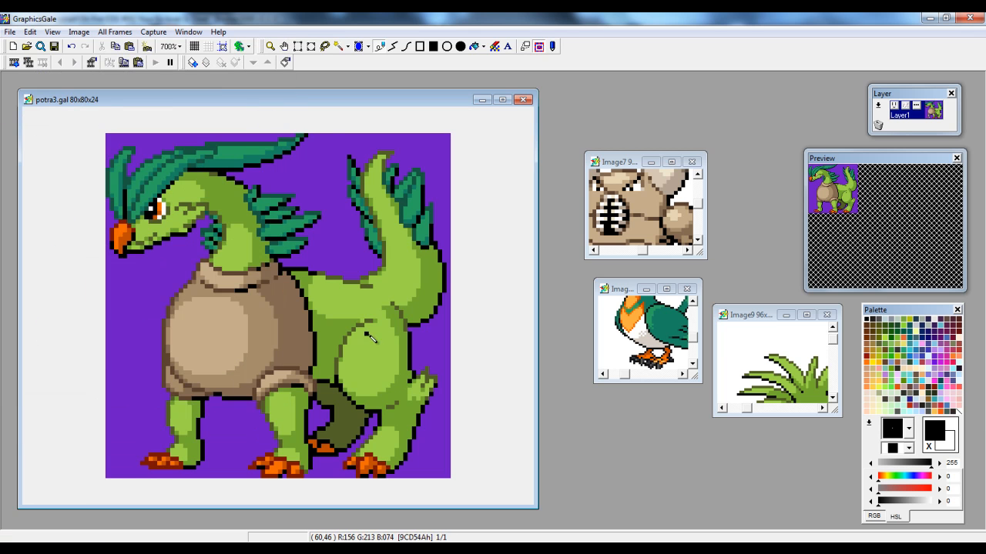
Try softening the shell's outline with mid brown and the jaw and neck lines with mid green 73AC31, undoing the latest strokes.
right_click(401, 338)
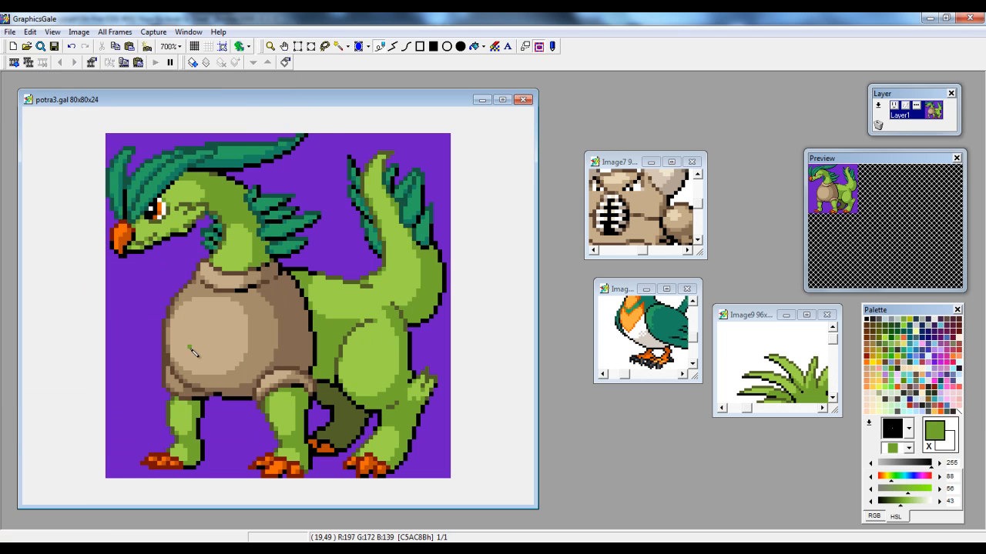
right_click(296, 329)
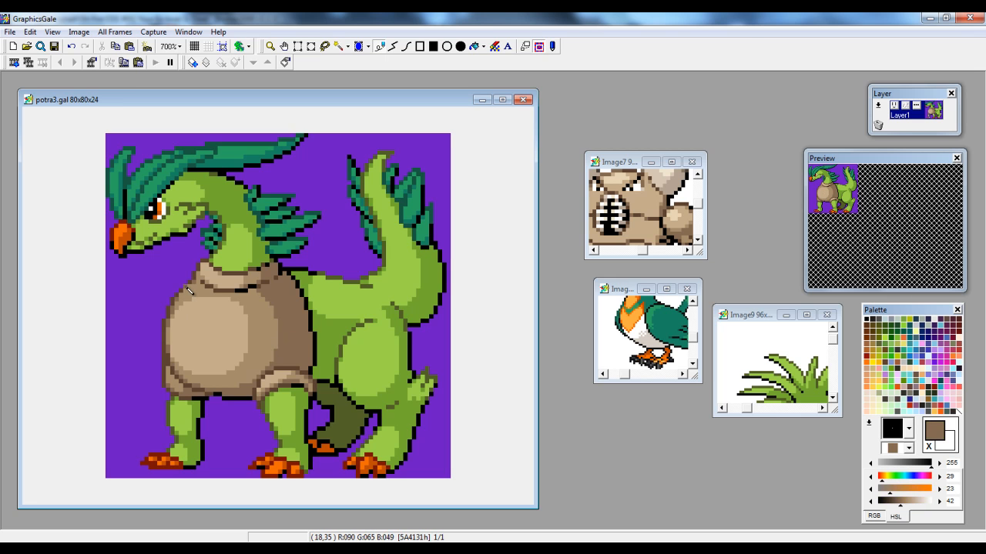
right_click(229, 222)
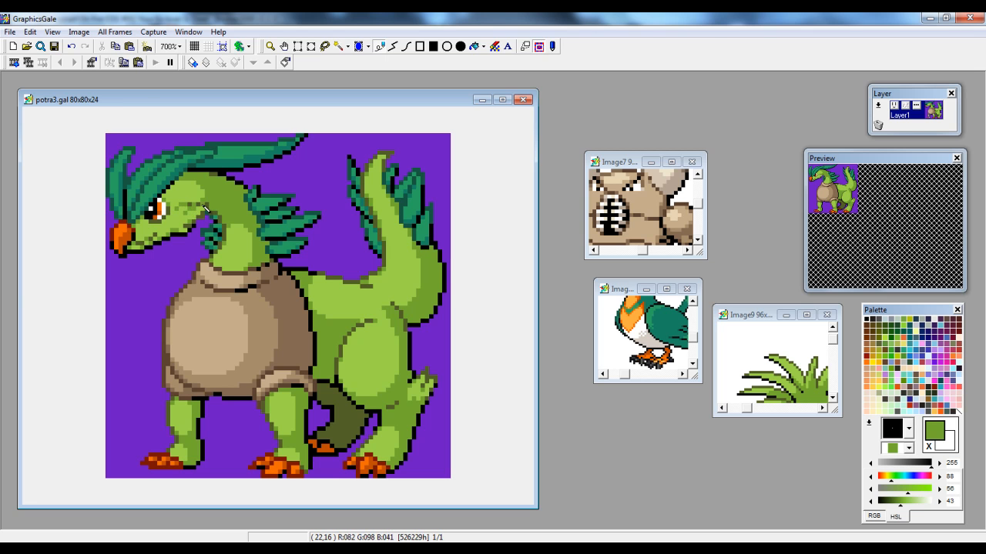
left_click(31, 33)
left_click(34, 46)
left_click(30, 31)
left_click(30, 32)
left_click(31, 32)
left_click(30, 60)
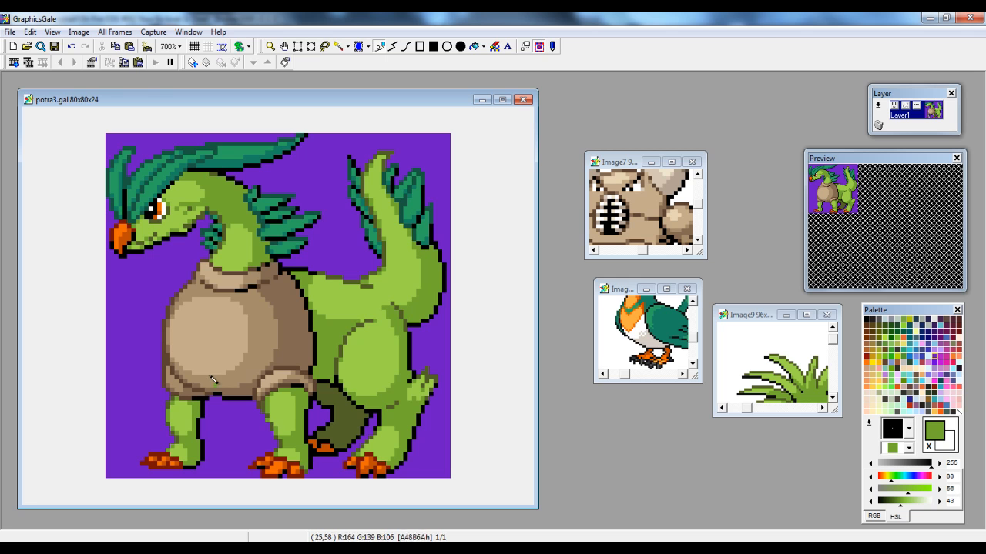
Undo and redo the last mid-green stroke to compare the sprite with and without it.
left_click(30, 32)
left_click(43, 36)
key("ctrl+y")
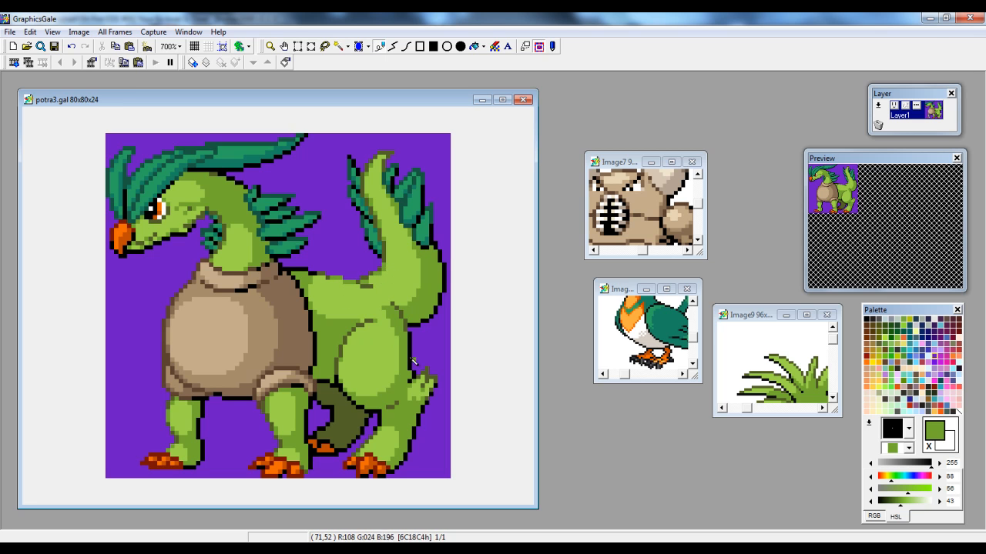
Soften the back's outline between the shell and tail, alternating olive 526229 and mid green 73AC31.
right_click(365, 288)
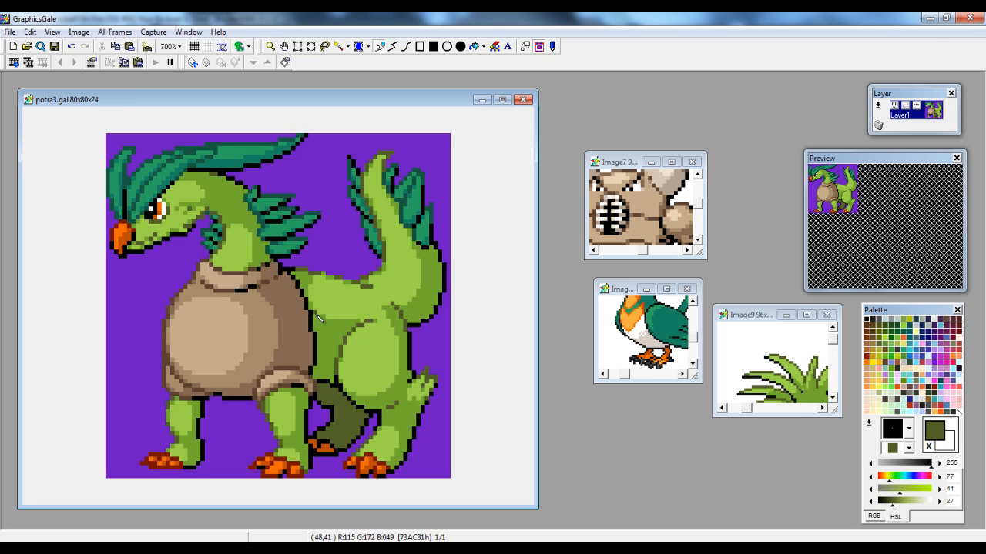
right_click(326, 275)
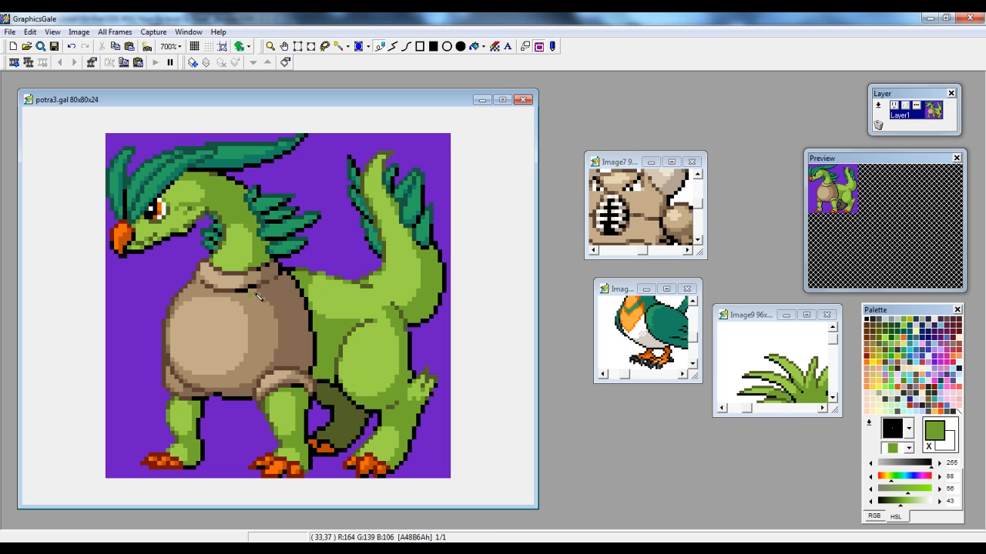
right_click(325, 278)
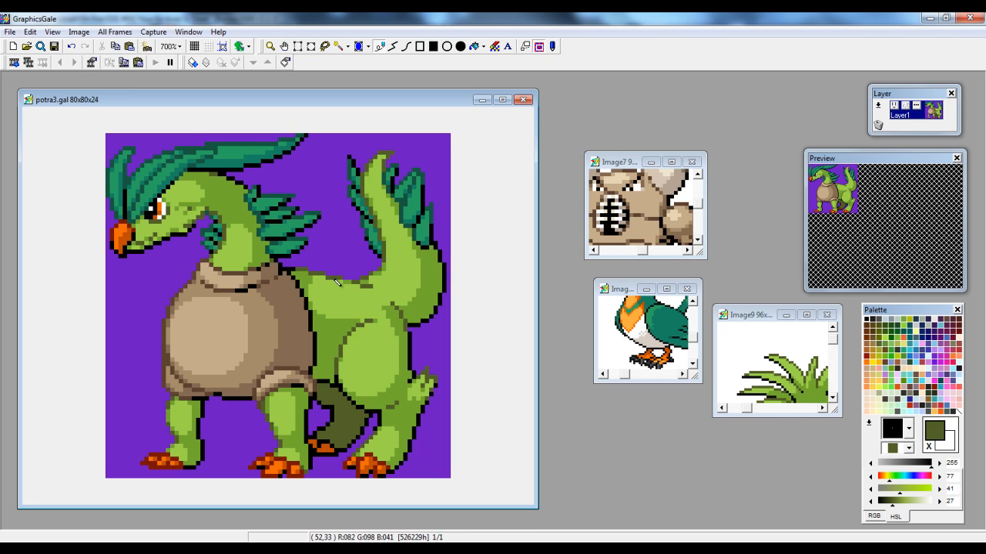
right_click(338, 282)
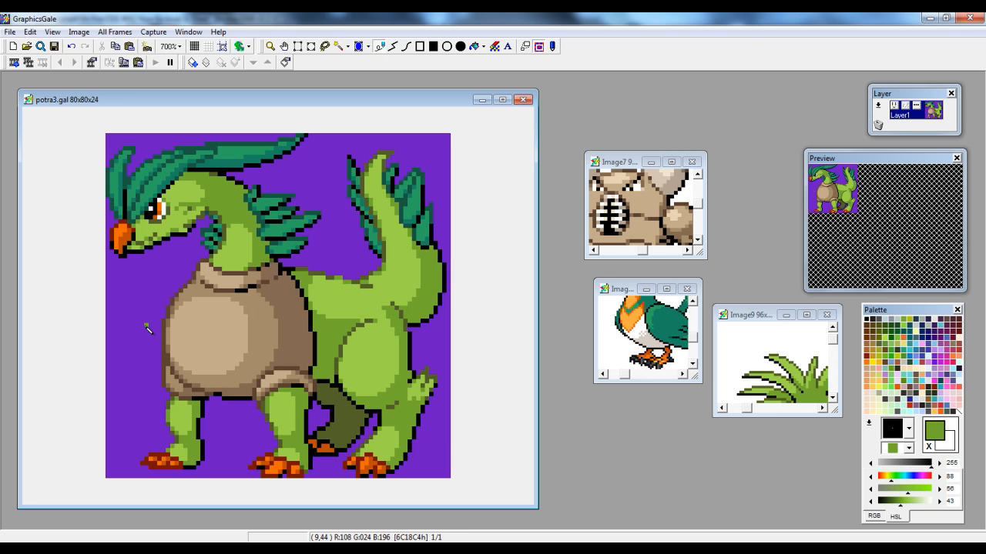
right_click(337, 283)
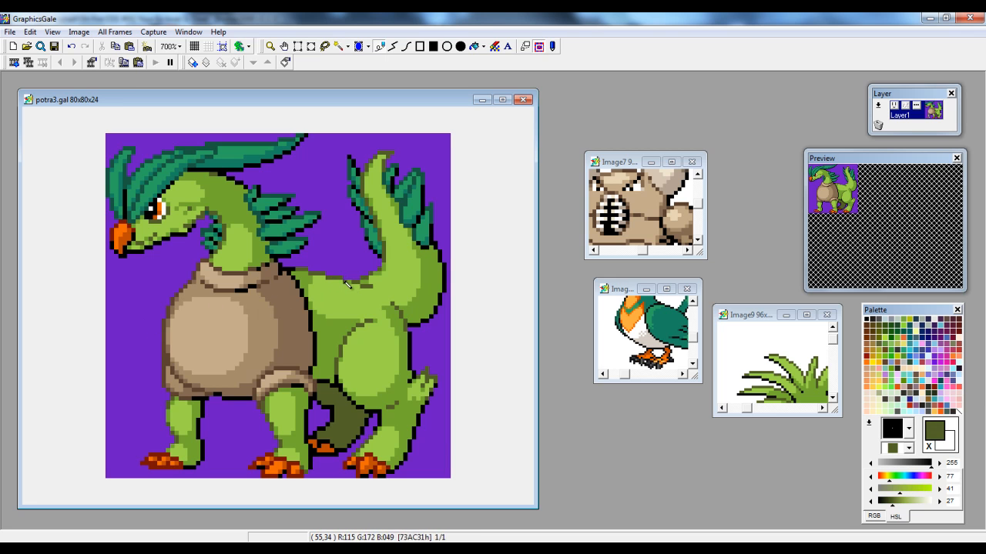
right_click(367, 286)
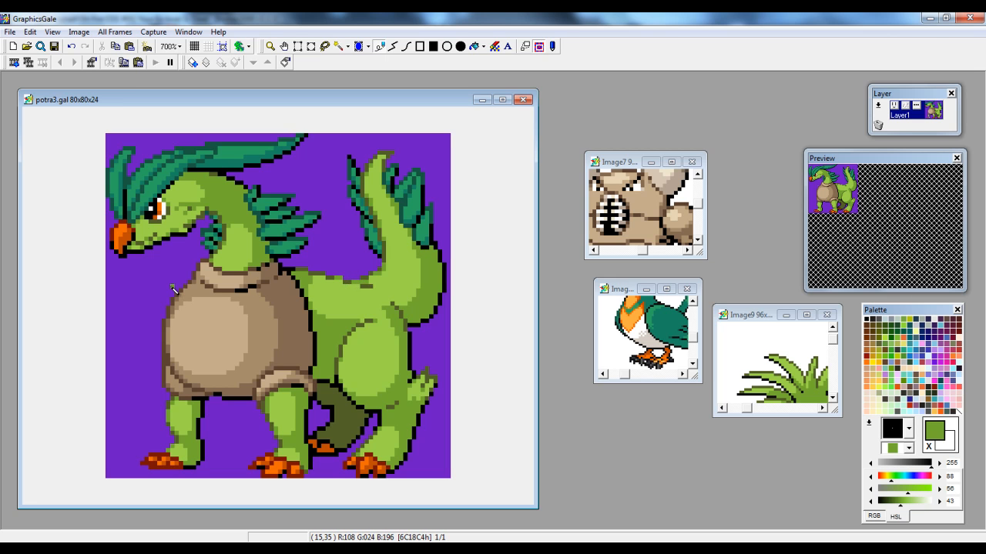
right_click(348, 282)
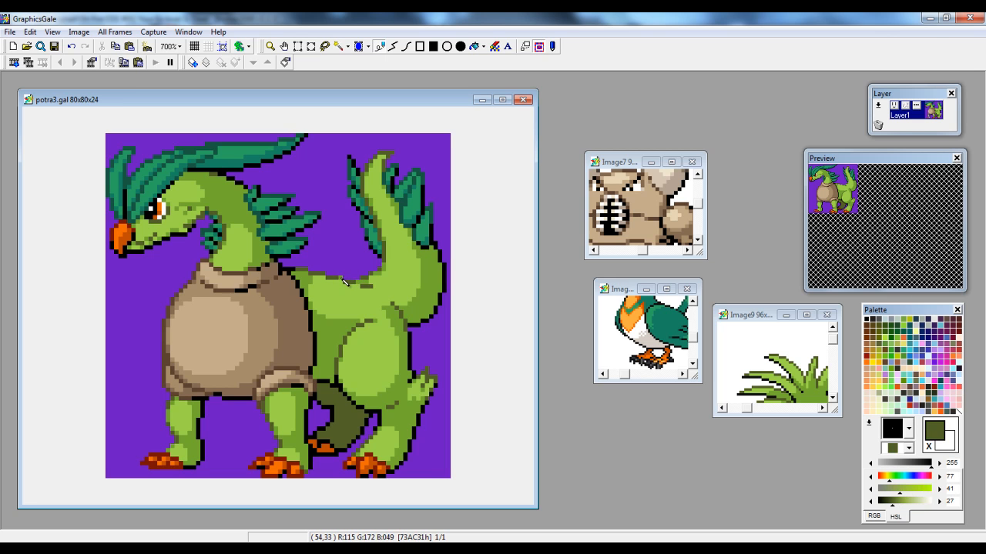
right_click(344, 281)
Undo the latest stroke on the back and refine its outline with olive 526229 and mid green 73AC31.
left_click(29, 32)
left_click(29, 33)
right_click(339, 284)
right_click(318, 279)
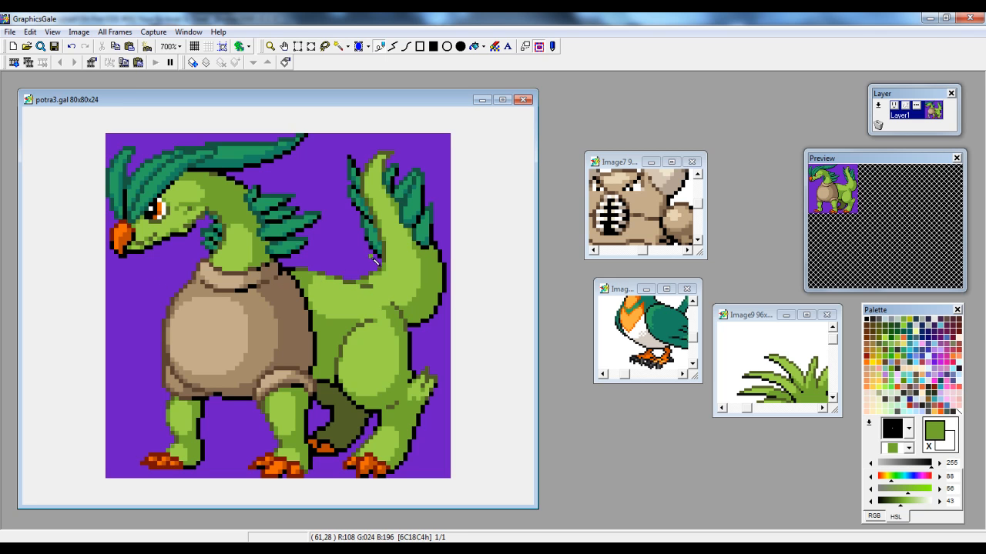
Step back and forth through the last back-outline strokes to compare the two versions.
left_click(30, 31)
left_click(46, 48)
key("ctrl+y")
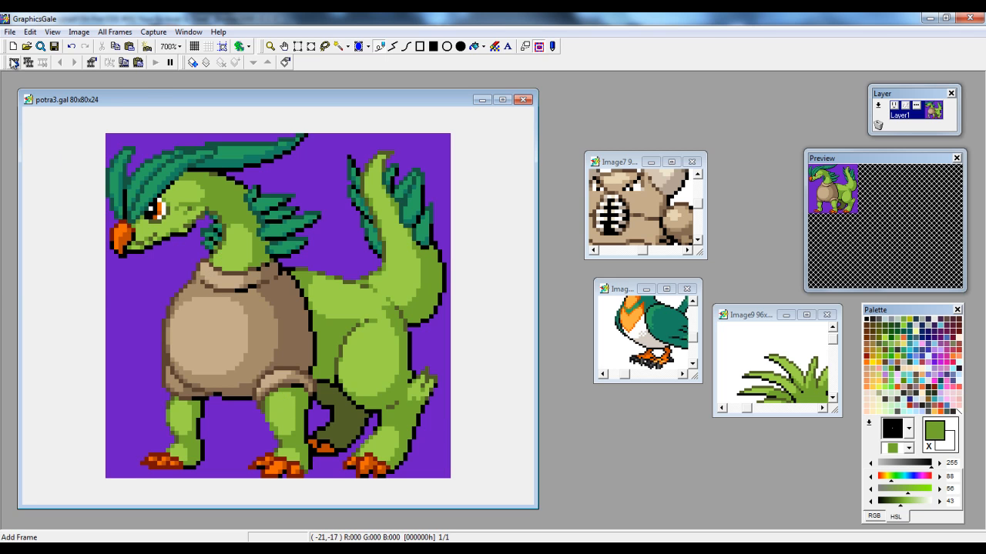
left_click(71, 46)
key("ctrl+y")
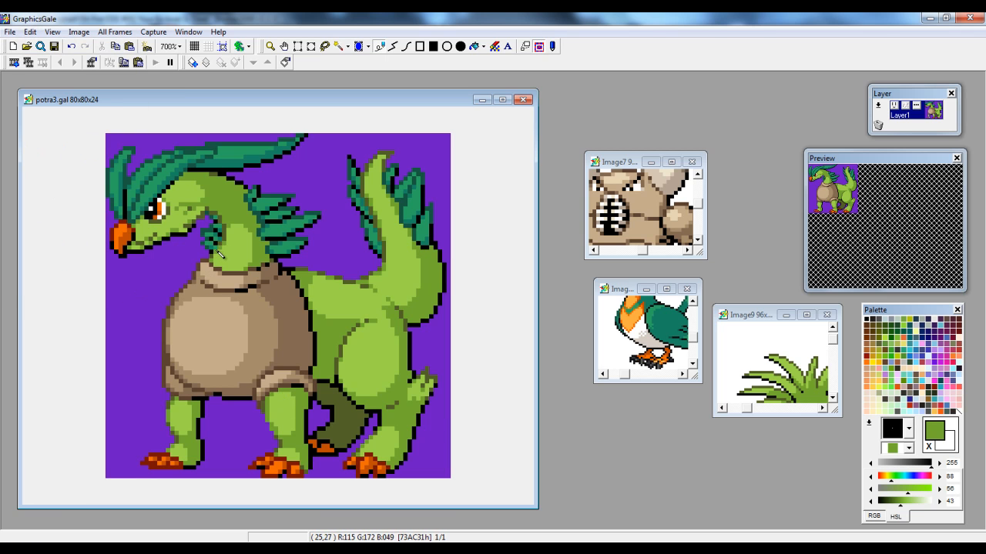
Try softening the shell collar's outline with mid brown and undo the latest strokes.
right_click(200, 268)
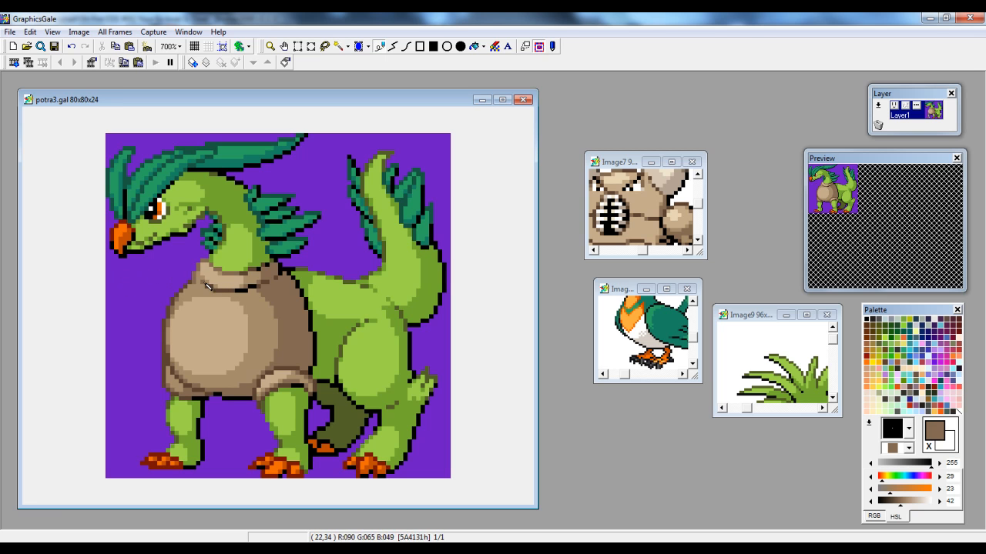
left_click(30, 31)
left_click(46, 45)
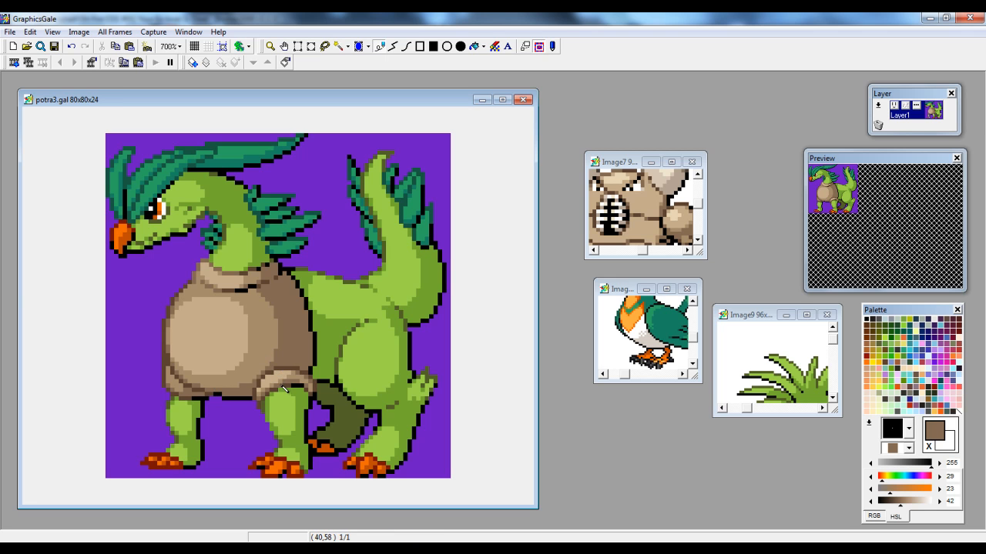
left_click(30, 32)
left_click(34, 44)
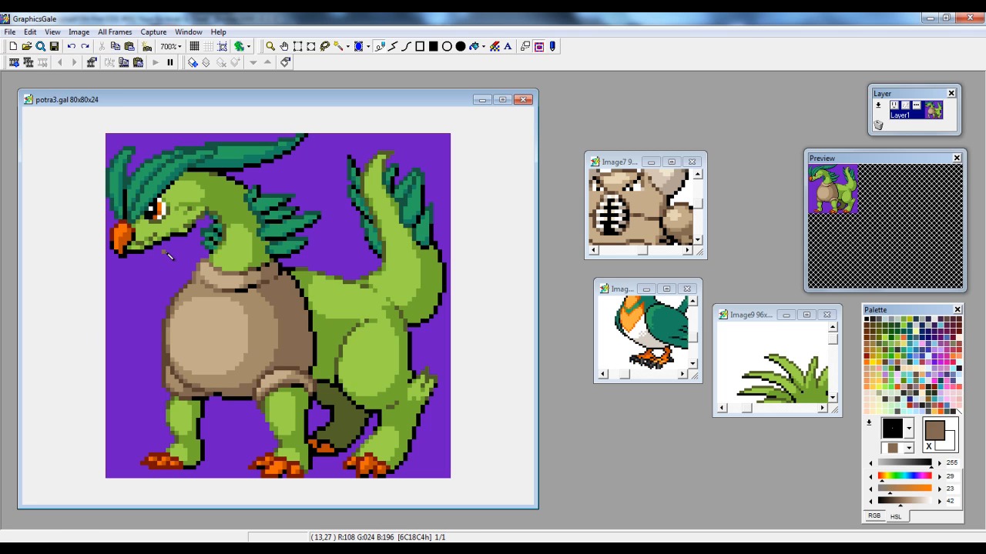
Shade the long head crest and the front crest feather with mid teal 188362.
right_click(219, 167)
left_click_drag(212, 148, 286, 145)
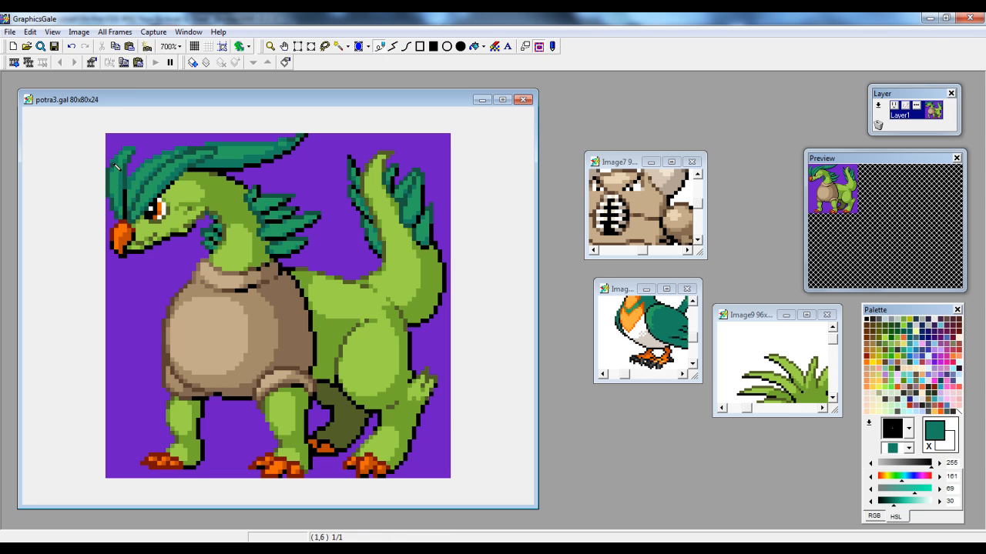
right_click(116, 206)
right_click(117, 164)
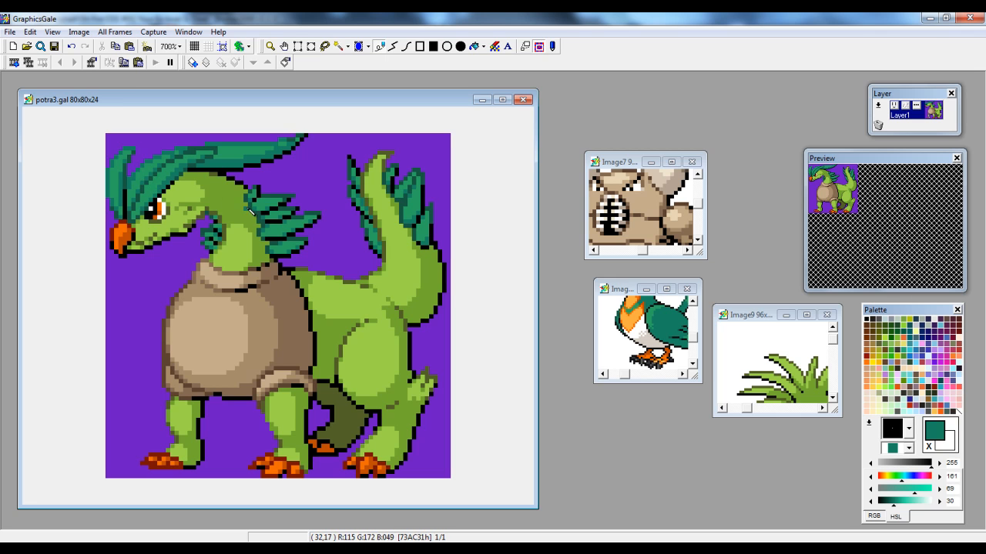
Shade the feathers around the neck, alternating dark teal 185A41 and mid teal 188362.
right_click(288, 204)
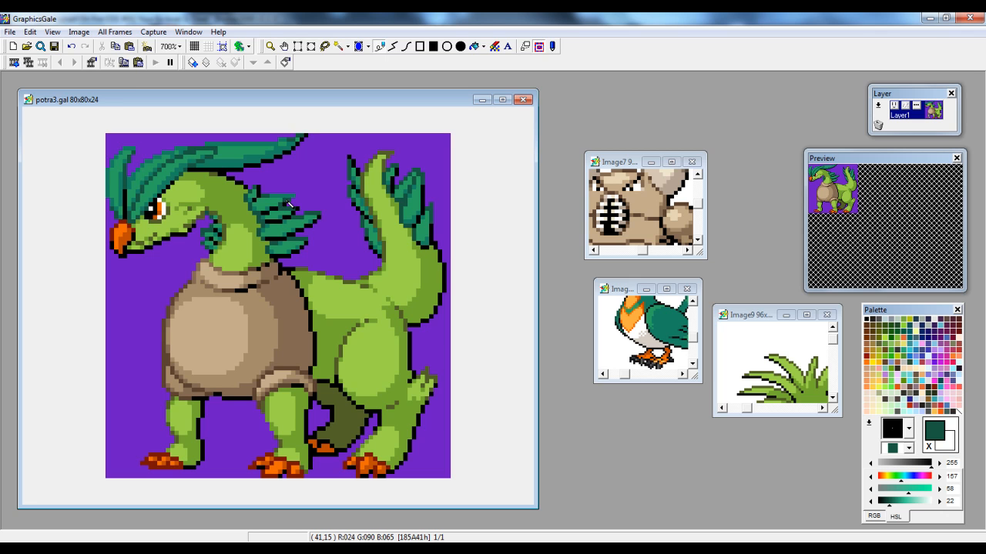
right_click(272, 199)
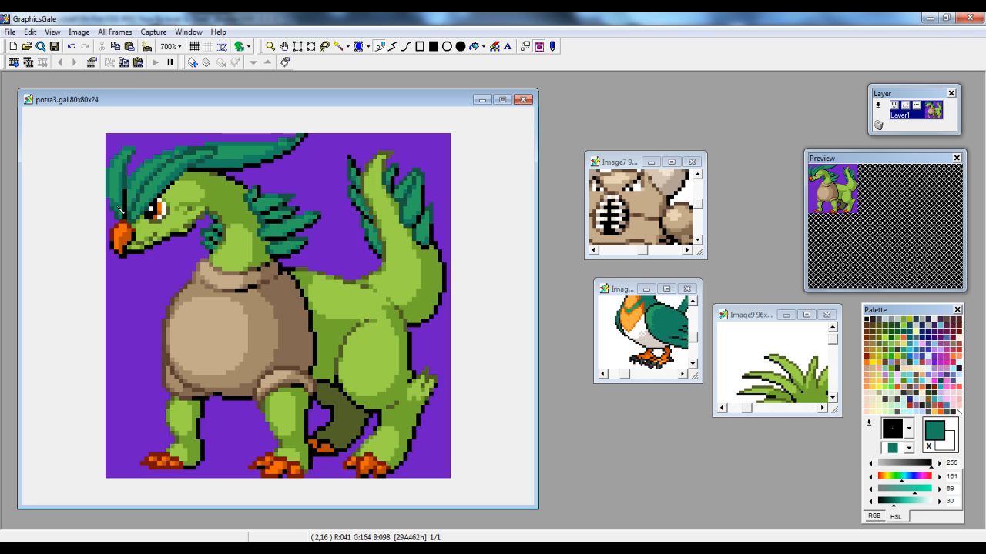
right_click(293, 213)
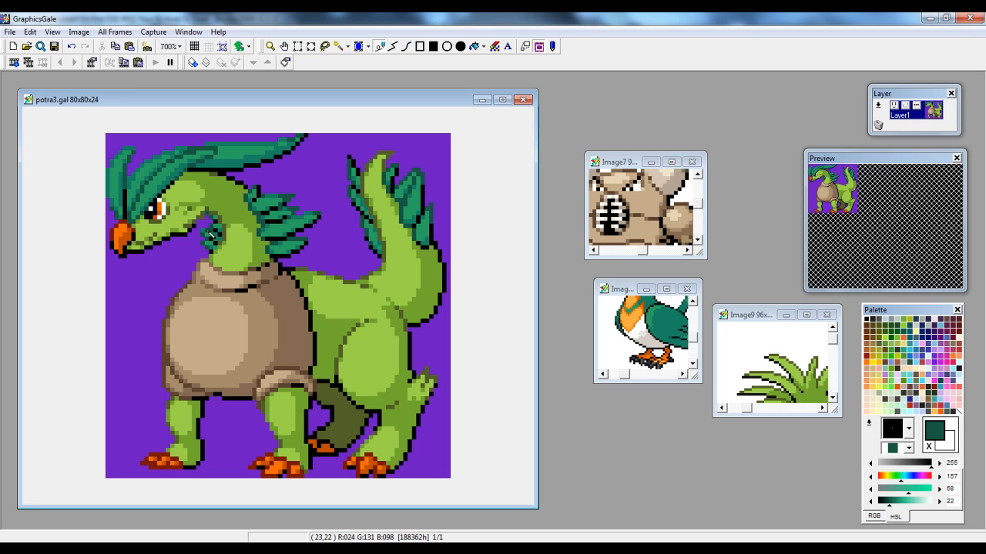
Shade the tail feathers, alternating dark teal 185A41 and mid teal 188362, and undo the last stroke.
right_click(299, 225)
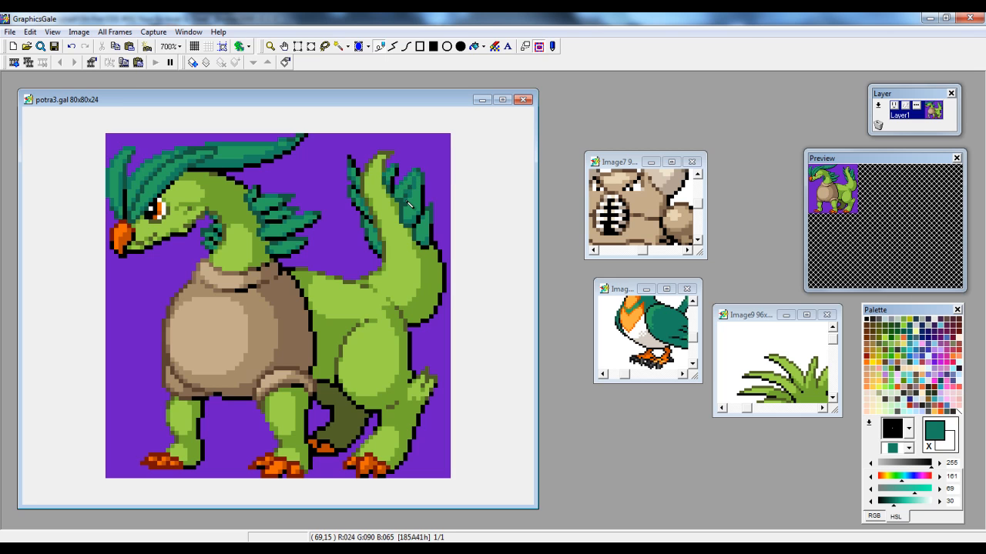
right_click(432, 209)
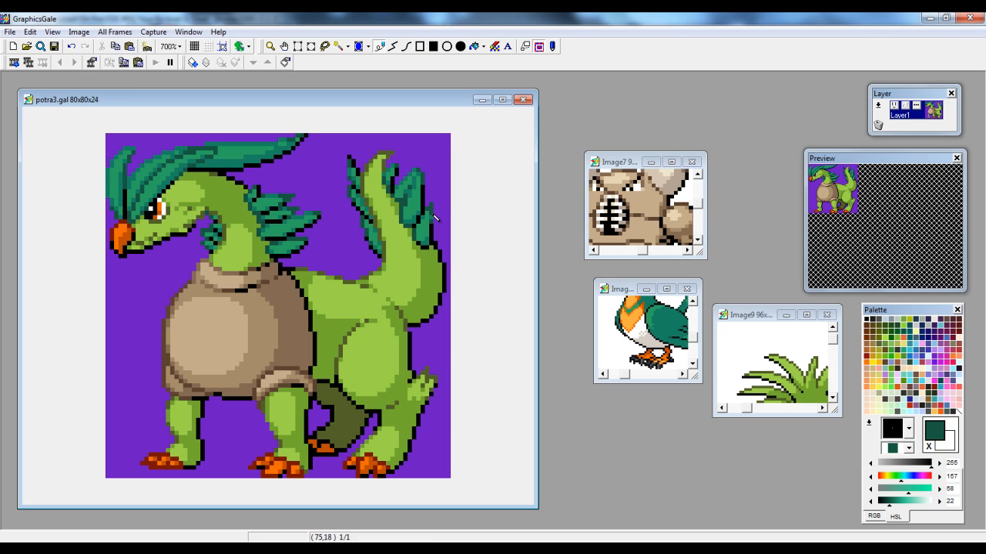
right_click(436, 226)
right_click(434, 227)
right_click(435, 225)
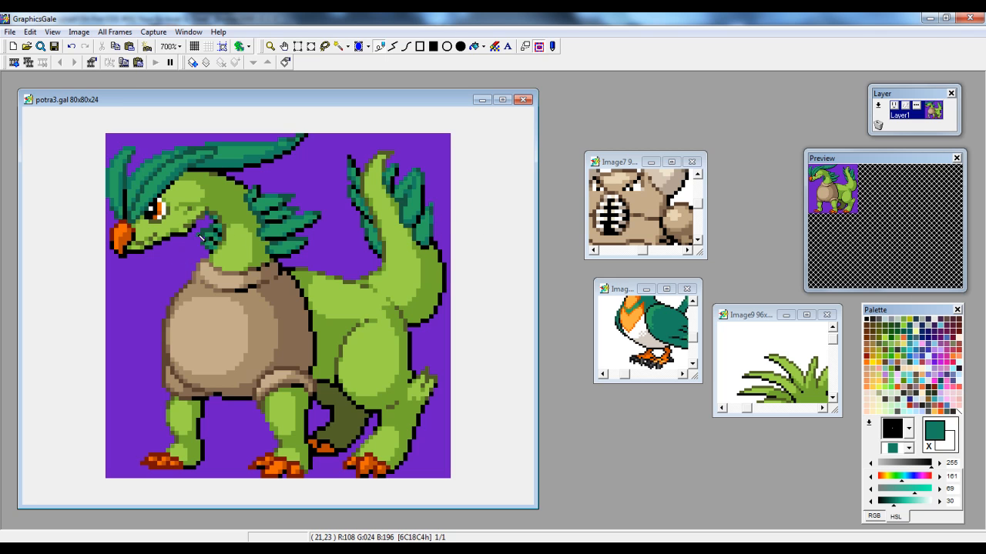
left_click(29, 32)
left_click(33, 44)
Retouch the outer edge of the rearmost tail feather with dark teal 185A41 and mid teal 188362, and save potra3.gal.
right_click(435, 229)
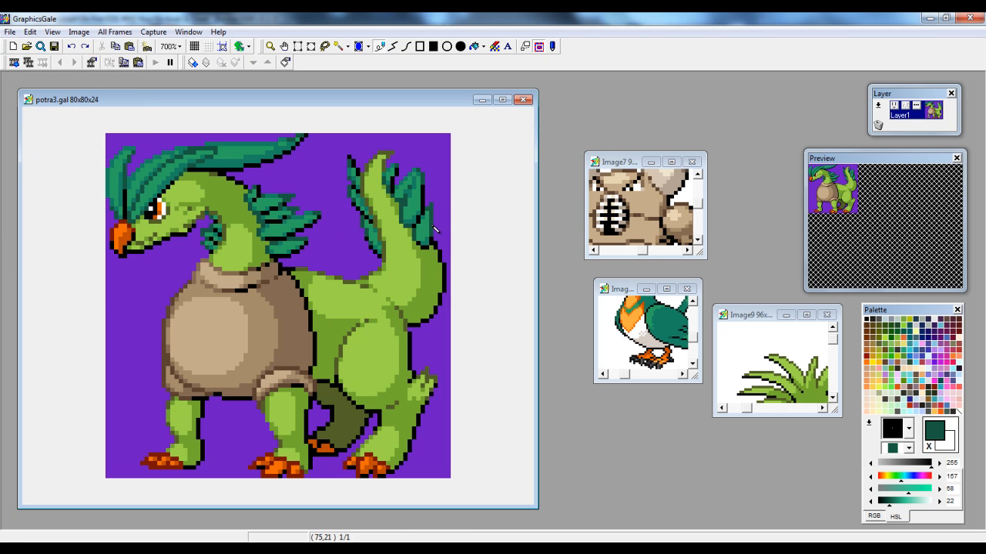
right_click(435, 229)
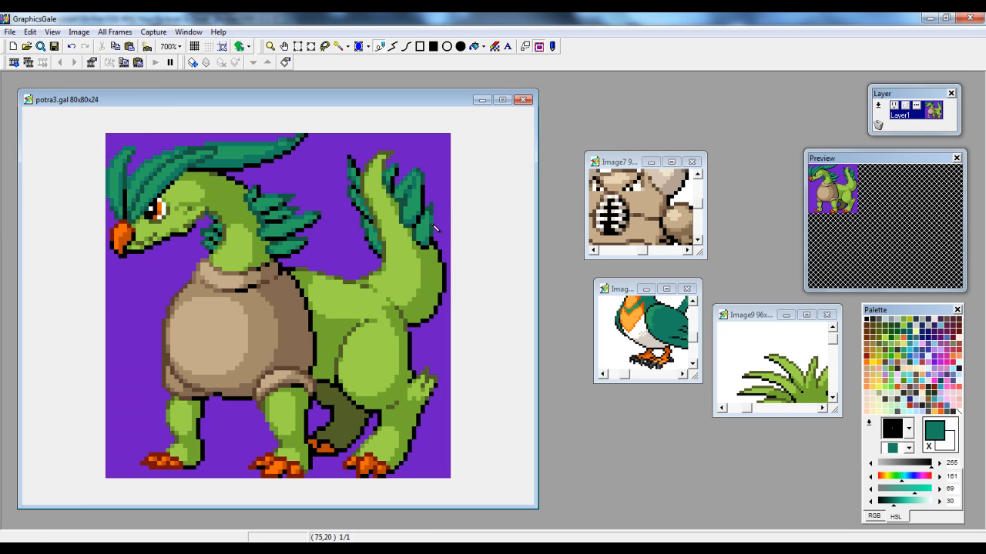
right_click(436, 224)
right_click(435, 235)
right_click(434, 243)
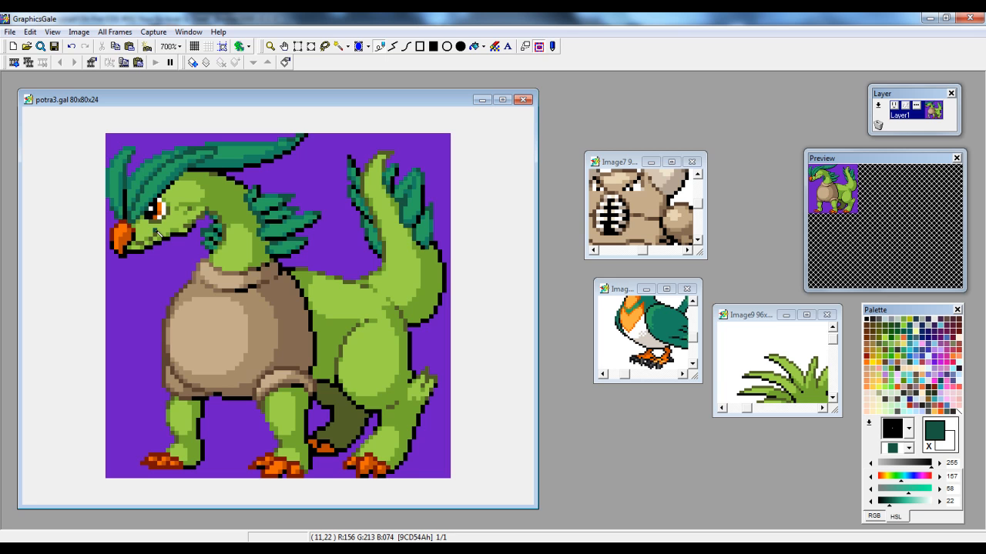
left_click(10, 32)
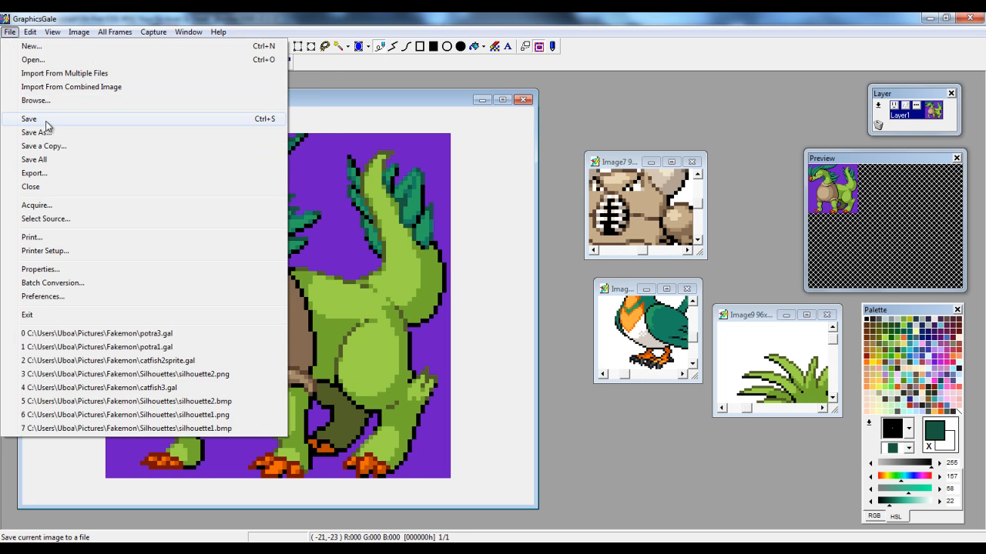
left_click(45, 119)
Fill the light tan areas of the shell's body, collar and leg rim with the shell's mid brown, and save the image.
right_click(238, 332)
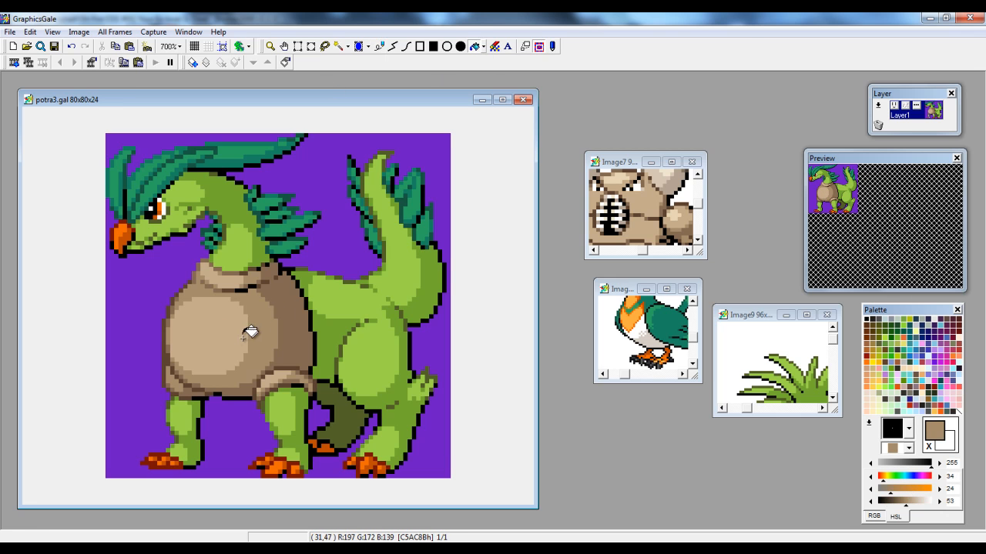
left_click(243, 336)
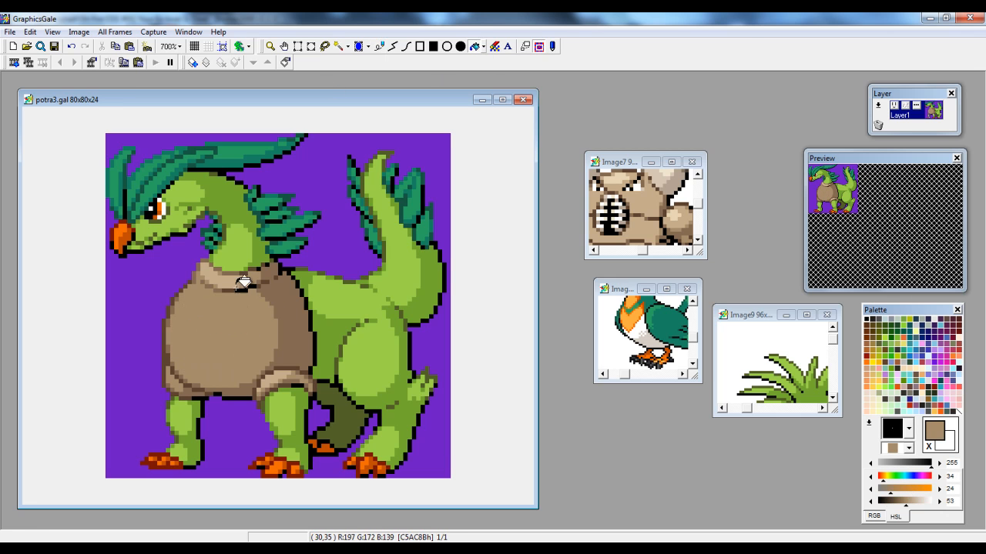
left_click(233, 277)
left_click(267, 385)
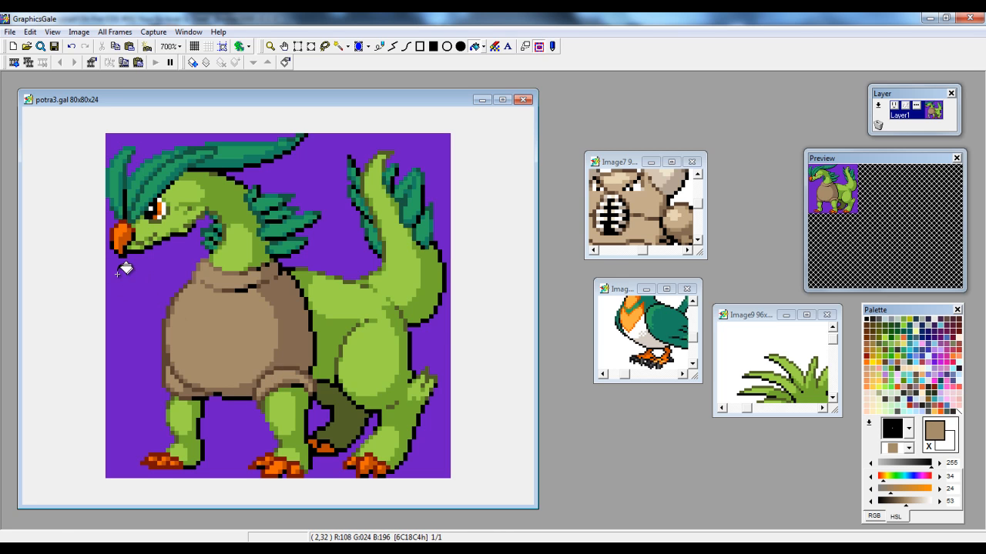
left_click(13, 46)
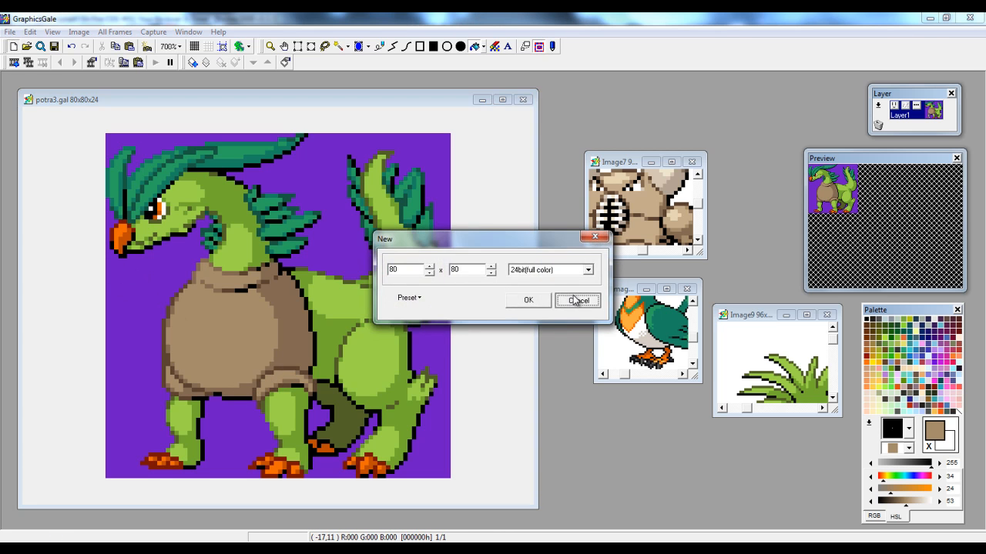
left_click(578, 300)
left_click(10, 32)
left_click(29, 118)
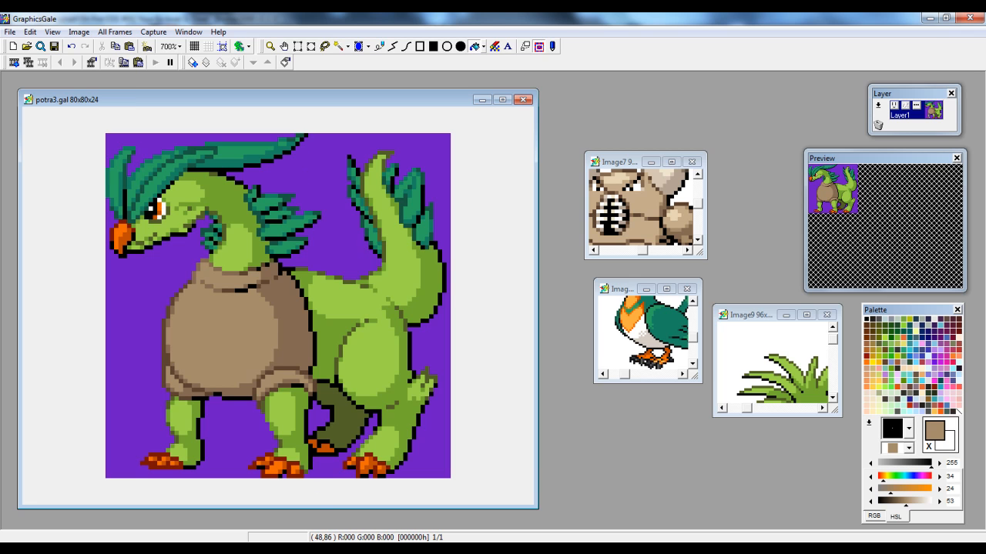
key("F10")
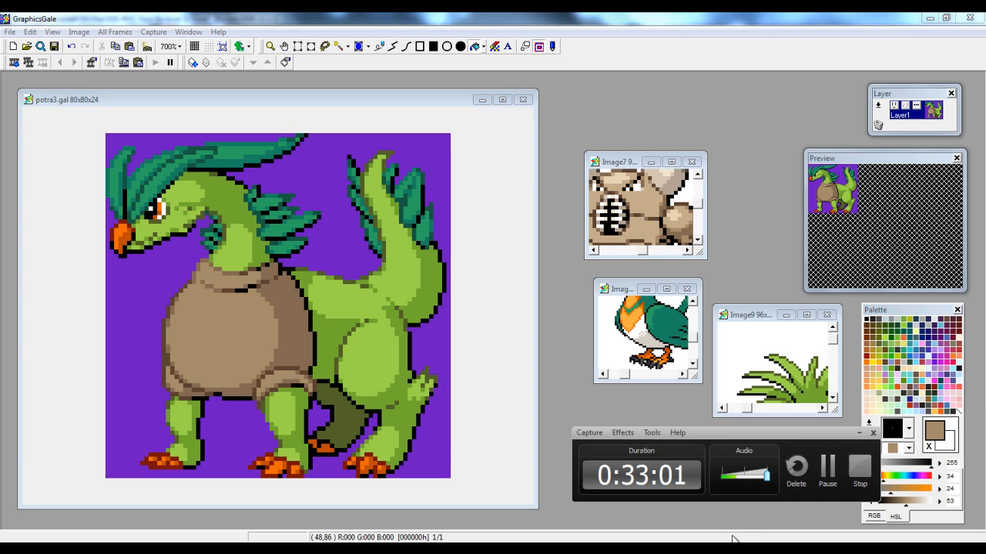